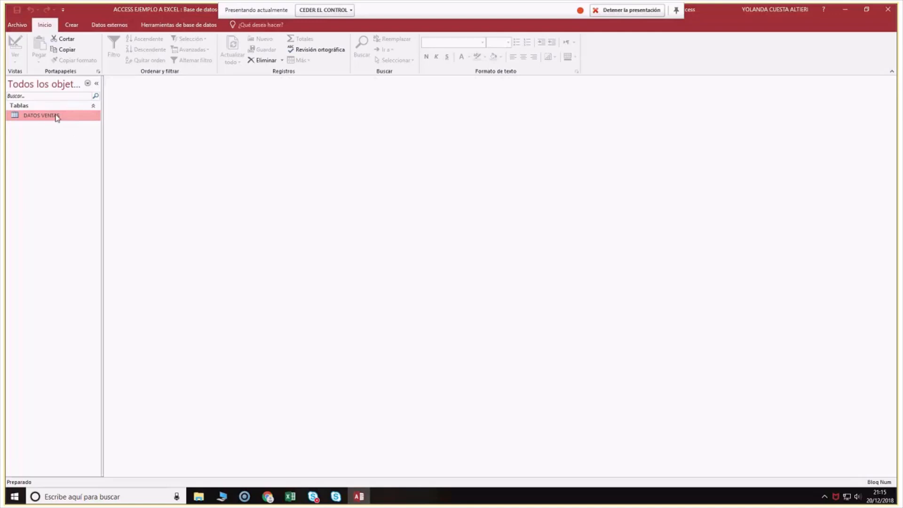
Open the DATOS VENTAS table in Access to review its records, and close the database
{"action": "double_click", "coordinate": [57, 118]}
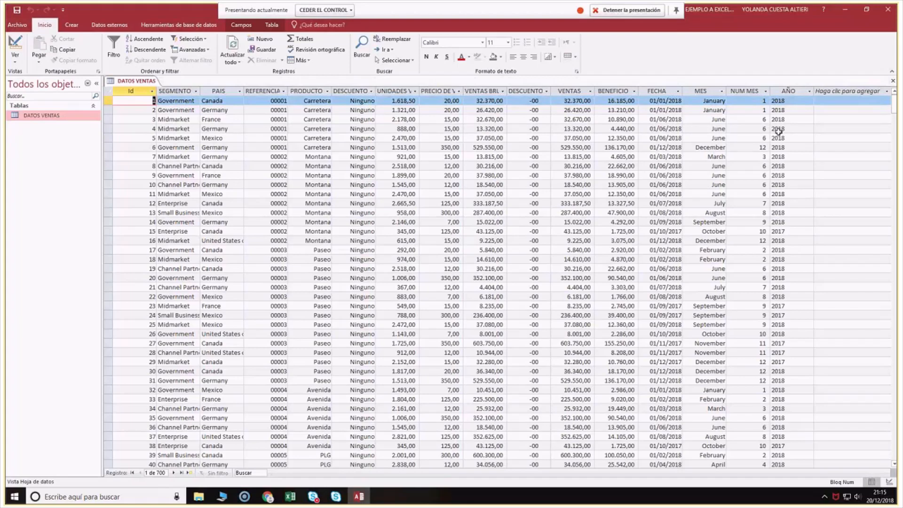
{"action": "left_click", "coordinate": [889, 14]}
{"action": "left_click", "coordinate": [119, 497]}
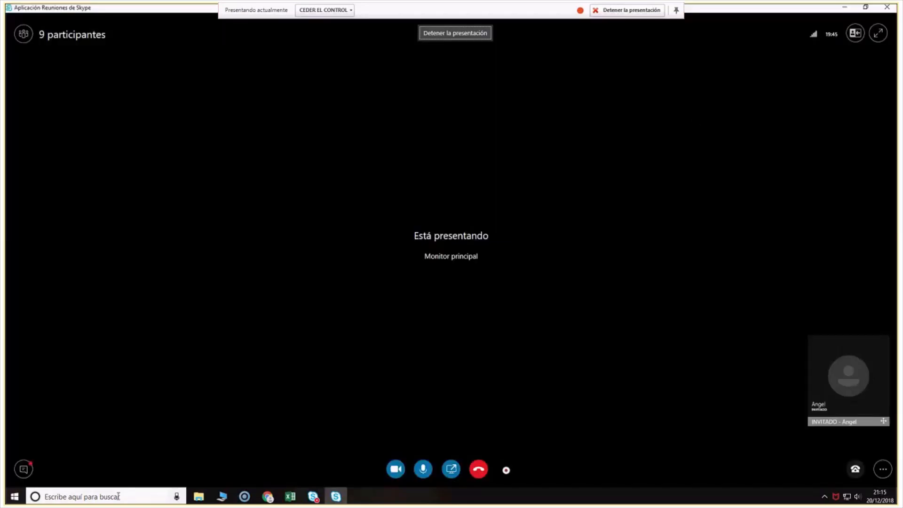
Switch to Excel and connect to the Access database ACCESS EJEMPLO A EXCEL.accdb in the MIS FORMACIONES folder
{"action": "left_click", "coordinate": [291, 498]}
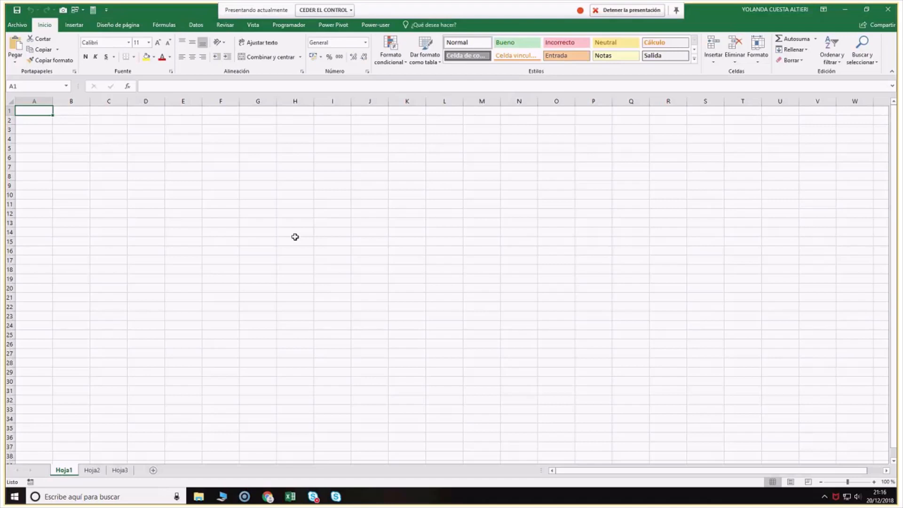
{"action": "left_click", "coordinate": [197, 26]}
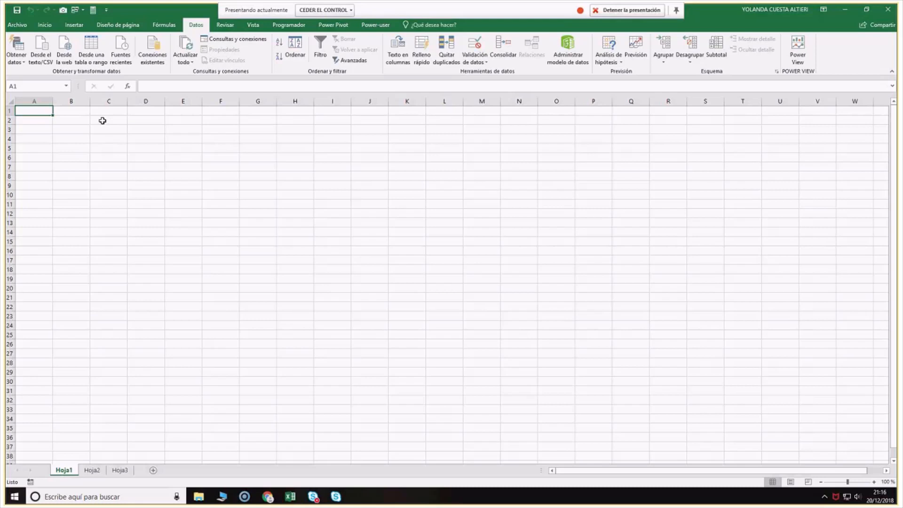
{"action": "left_click", "coordinate": [17, 63]}
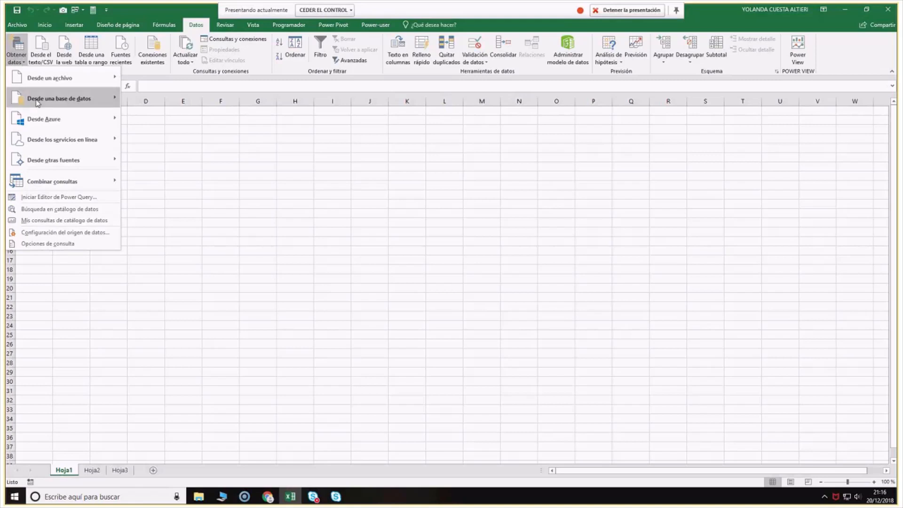
{"action": "mouse_move", "coordinate": [38, 103]}
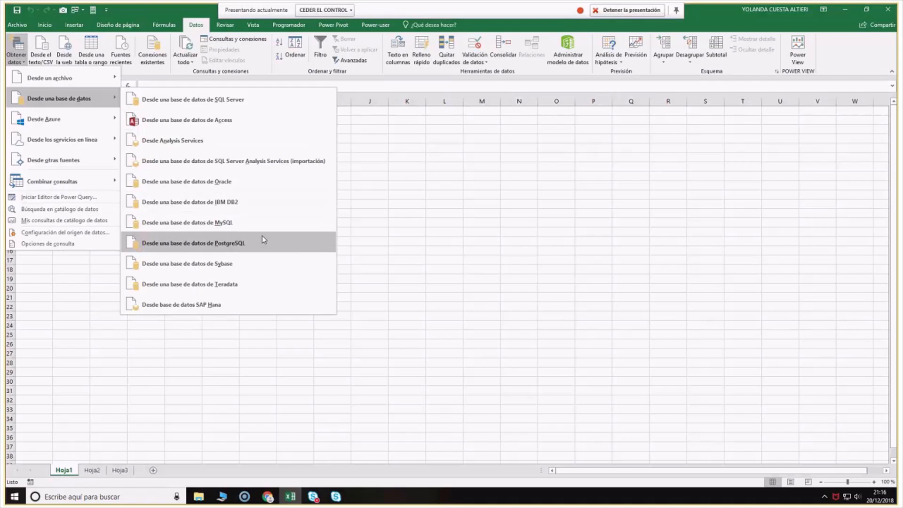
{"action": "left_click", "coordinate": [232, 118]}
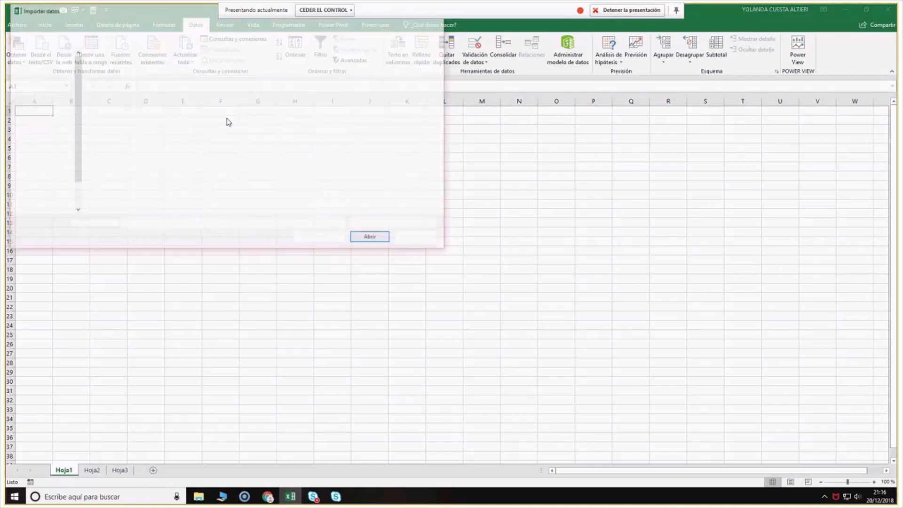
{"action": "left_click", "coordinate": [47, 162]}
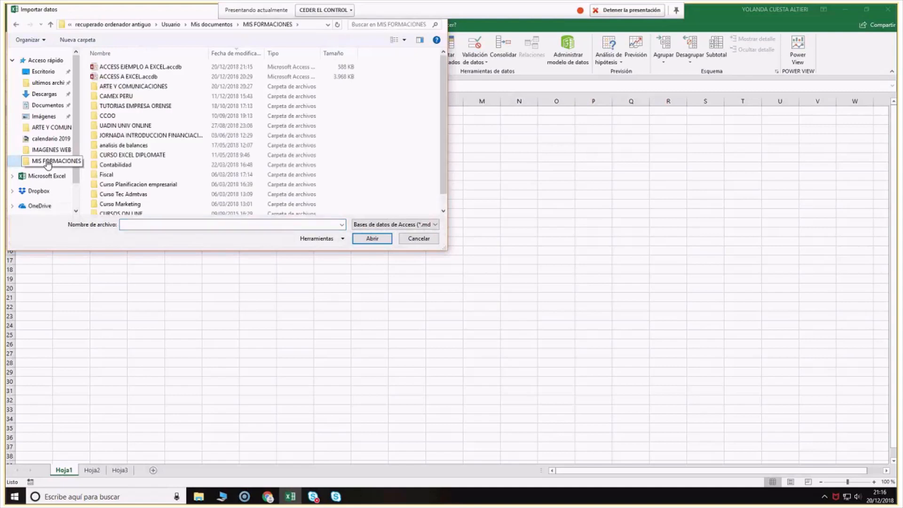
{"action": "left_click", "coordinate": [171, 67]}
{"action": "double_click", "coordinate": [171, 67]}
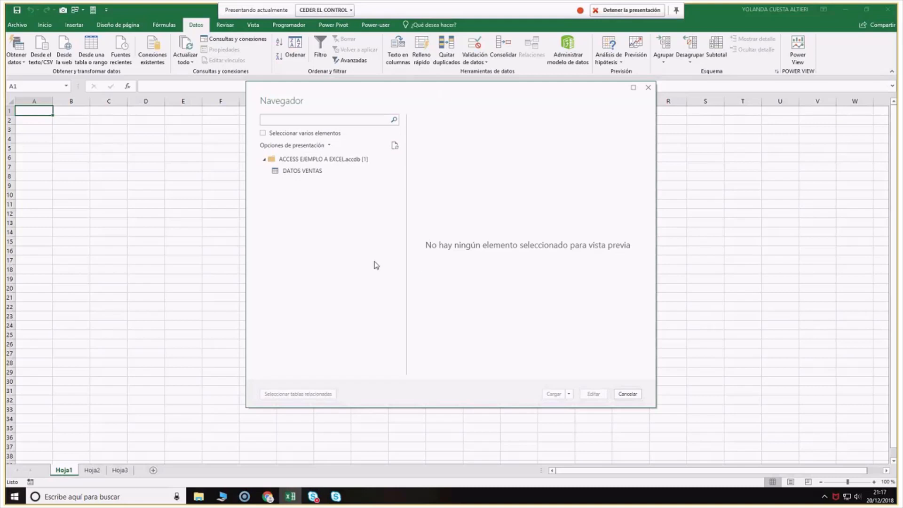
Preview the DATOS VENTAS table from the database and load it as a table in a new worksheet
{"action": "left_click", "coordinate": [309, 172]}
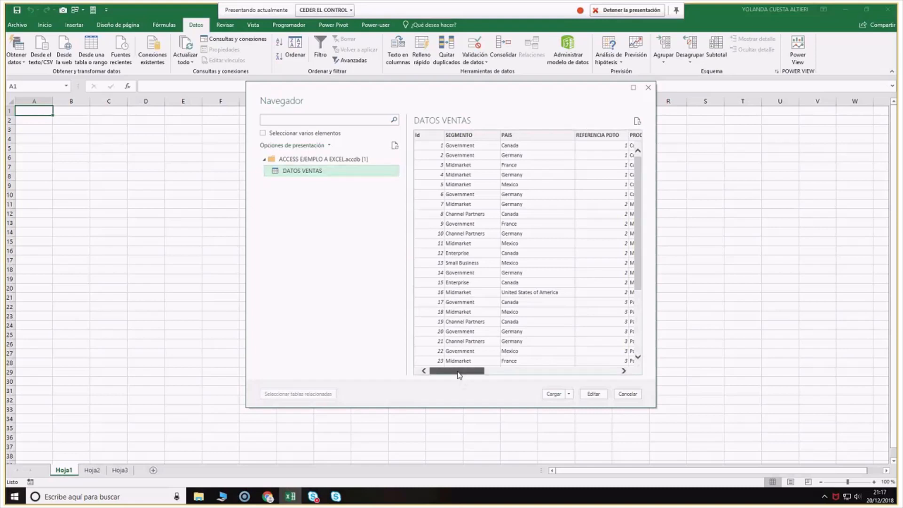
{"action": "mouse_move", "coordinate": [459, 374]}
{"action": "left_mouse_down"}
{"action": "mouse_move", "coordinate": [588, 384]}
{"action": "mouse_move", "coordinate": [459, 382]}
{"action": "left_mouse_up"}
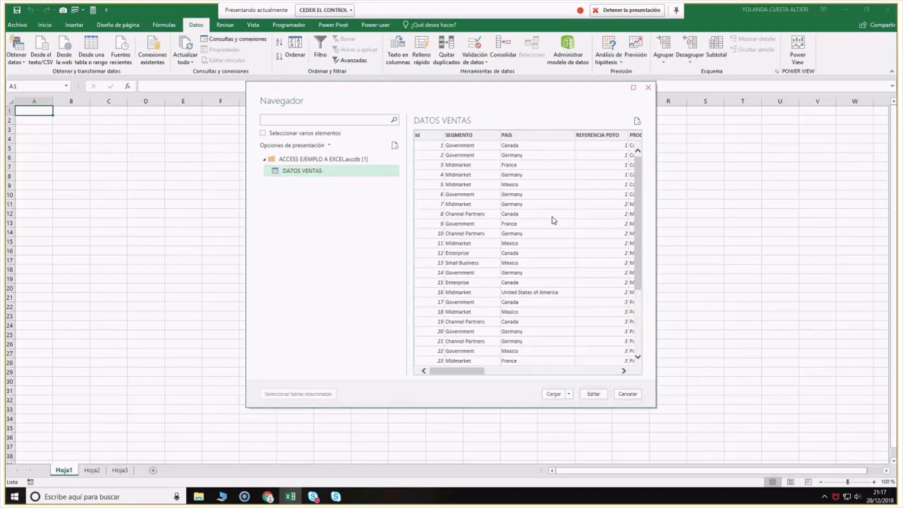
{"action": "left_click", "coordinate": [570, 395]}
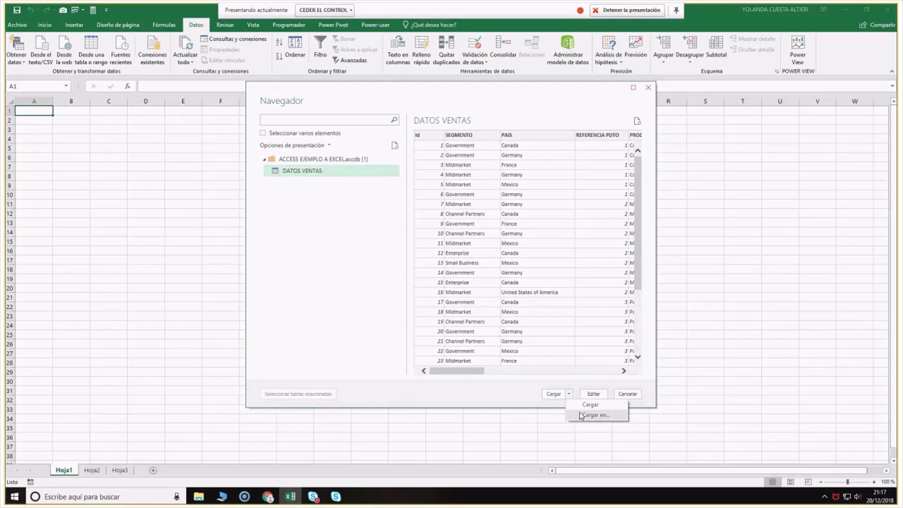
{"action": "left_click", "coordinate": [581, 415]}
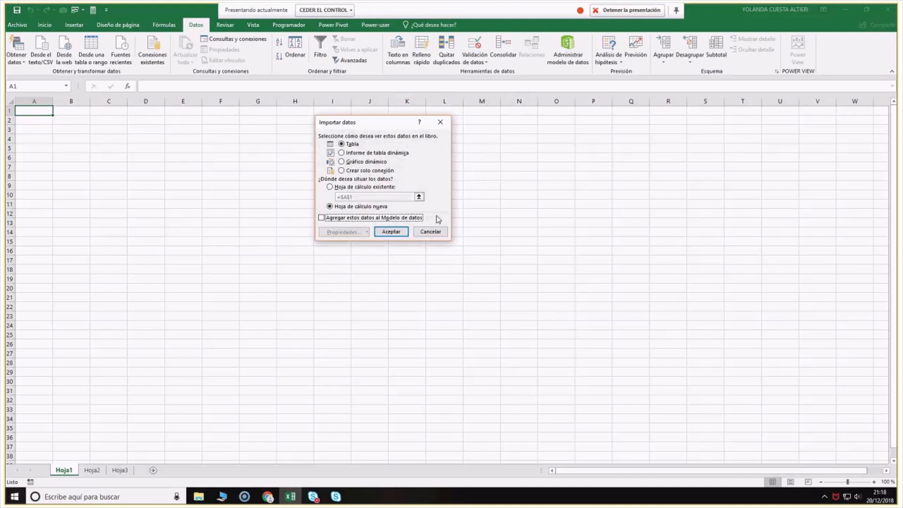
{"action": "left_click", "coordinate": [392, 232]}
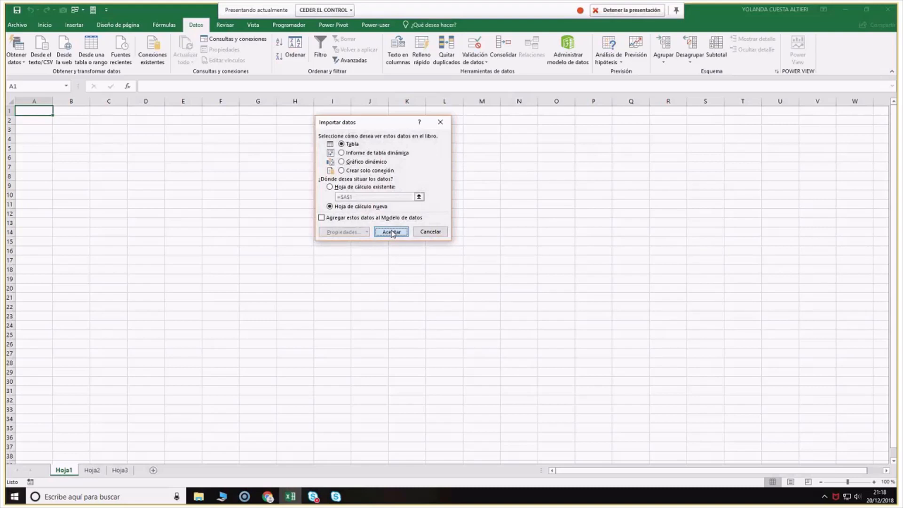
{"action": "left_click", "coordinate": [392, 232]}
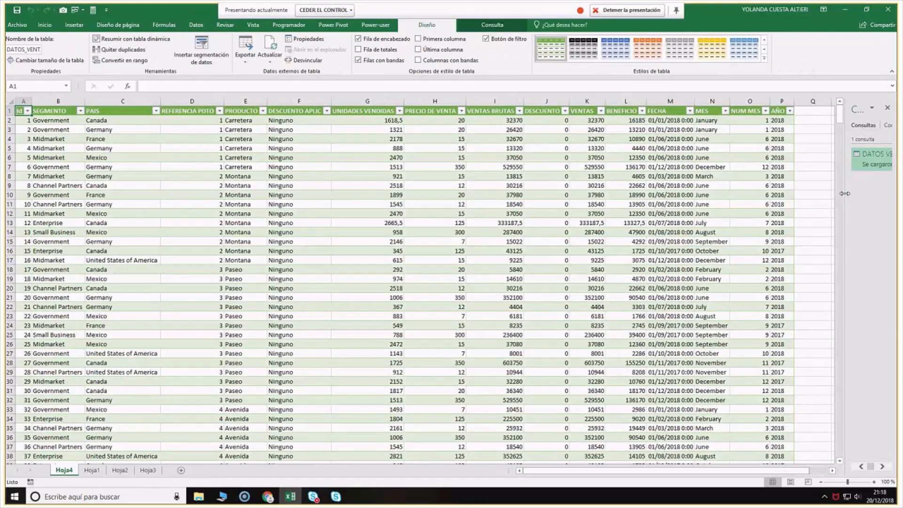
Preview the DATOS VENTAS query's details in a widened queries pane and open the query in the Power Query Editor
{"action": "left_click_drag", "start_coordinate": [845, 193], "coordinate": [743, 190]}
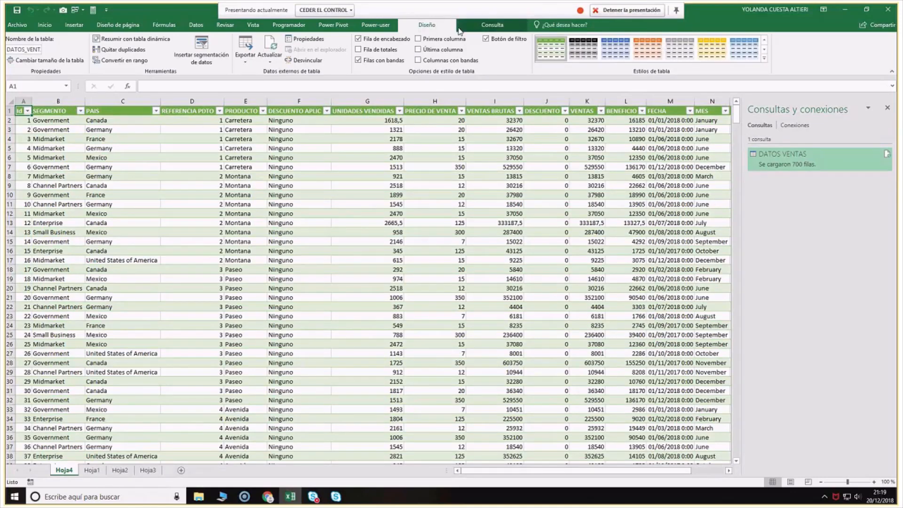
{"action": "left_click", "coordinate": [501, 28]}
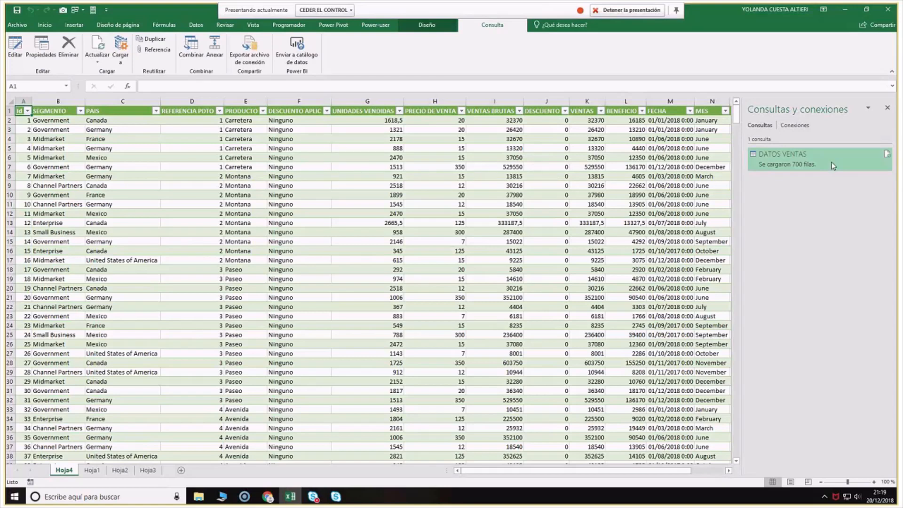
{"action": "mouse_move", "coordinate": [838, 161]}
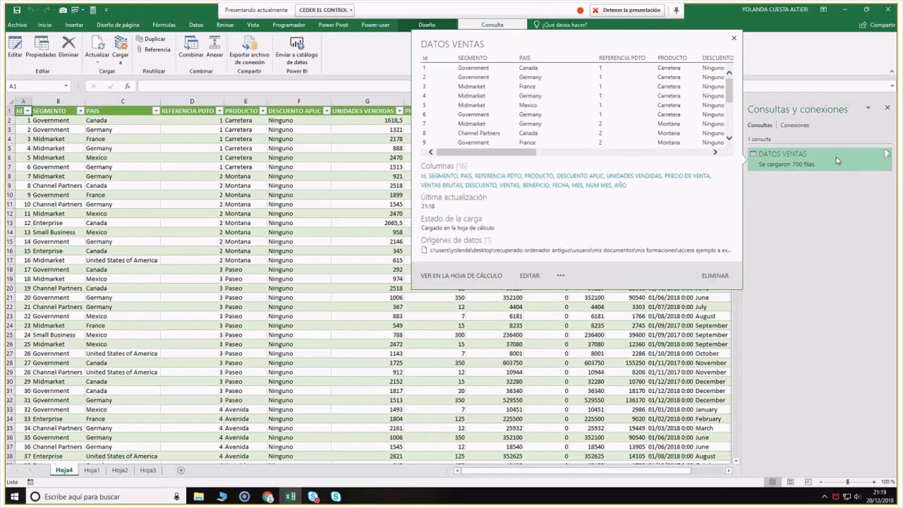
{"action": "right_click", "coordinate": [842, 153]}
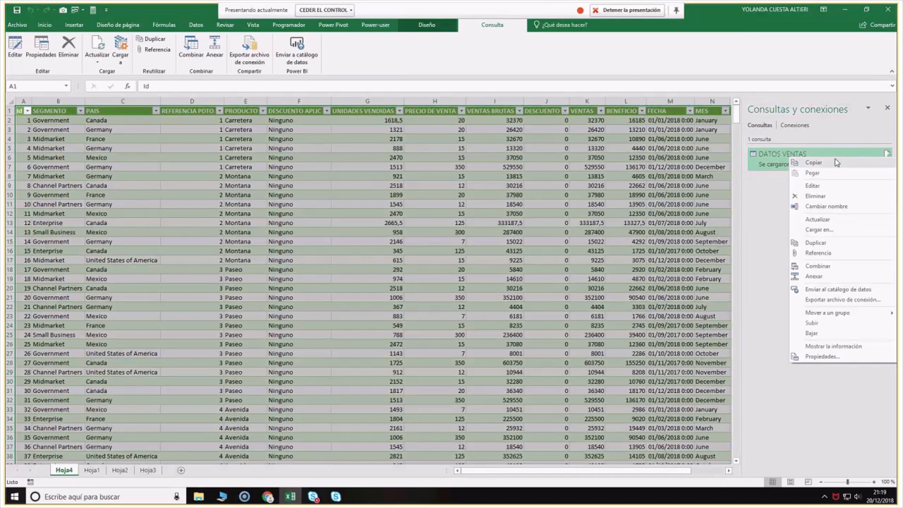
{"action": "left_click", "coordinate": [752, 258]}
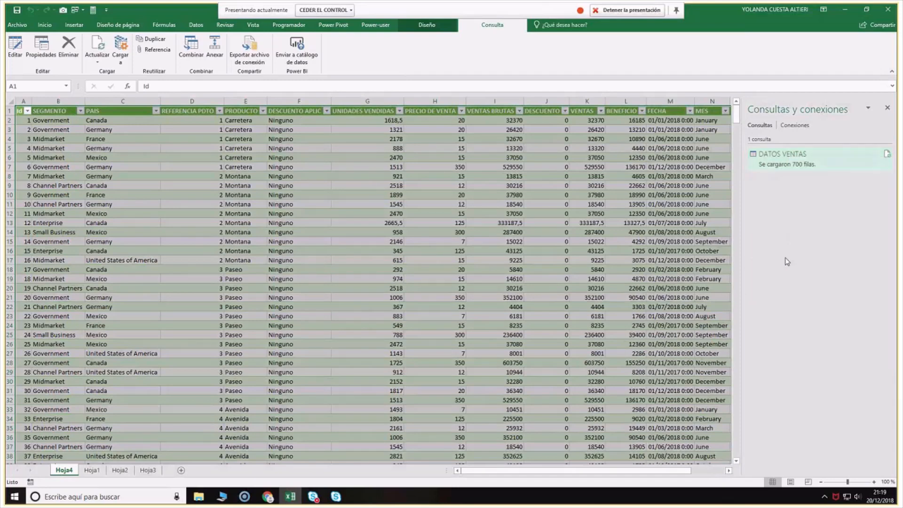
{"action": "mouse_move", "coordinate": [840, 159]}
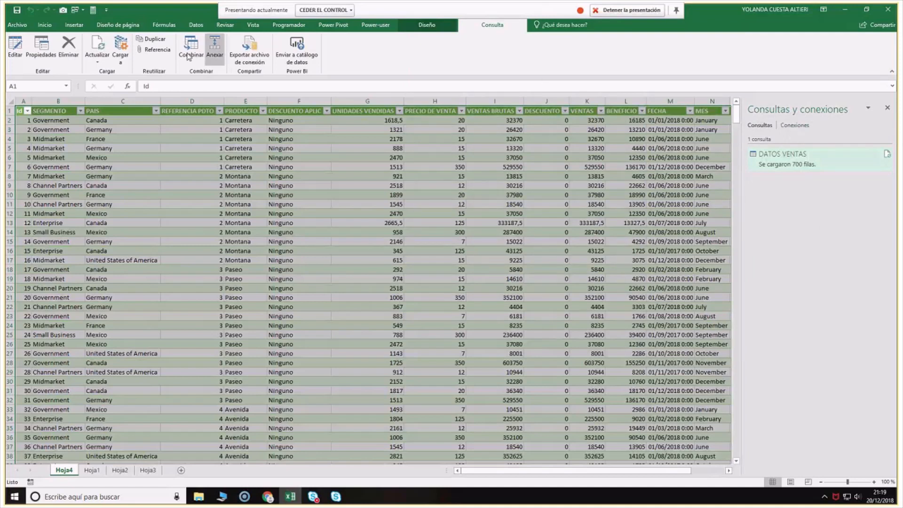
{"action": "left_click", "coordinate": [16, 47]}
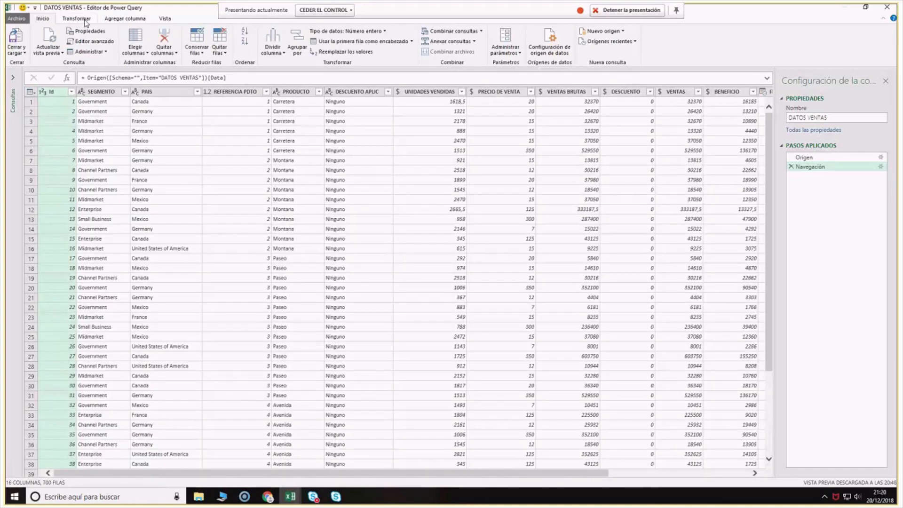
Examine the home, transform, add-column and view commands available in the Power Query Editor
{"action": "left_click", "coordinate": [125, 18]}
{"action": "left_click", "coordinate": [171, 20]}
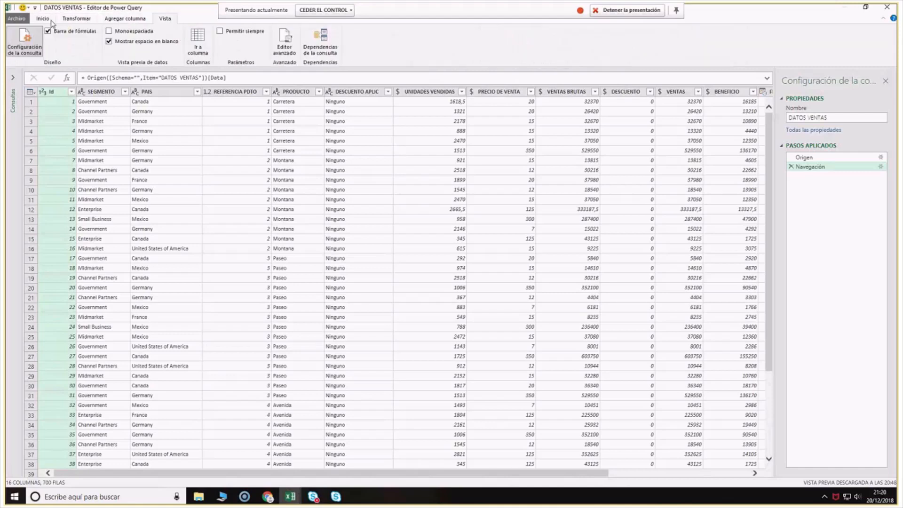
{"action": "left_click", "coordinate": [44, 21]}
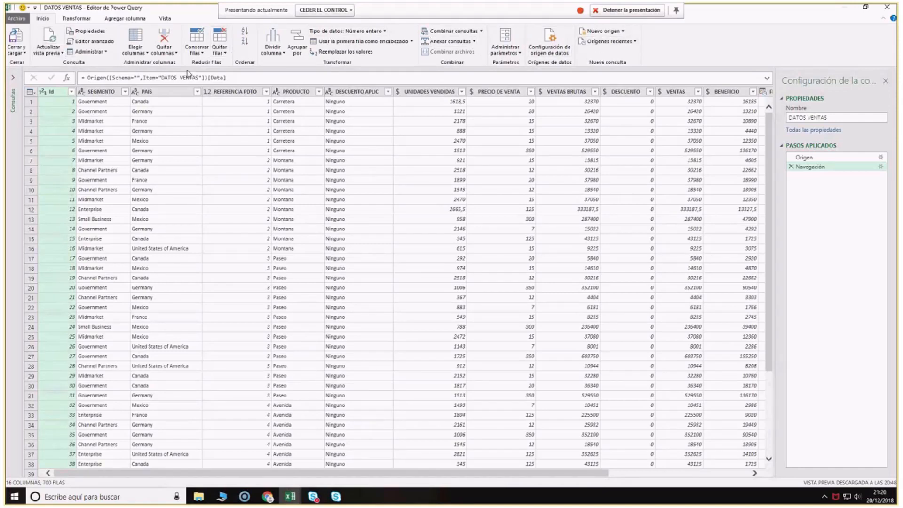
{"action": "left_click", "coordinate": [77, 19]}
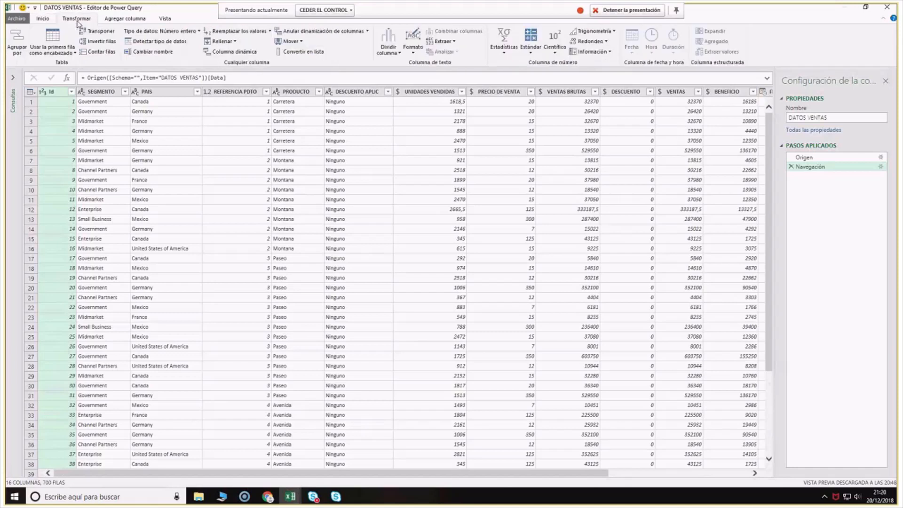
{"action": "left_click", "coordinate": [40, 19]}
{"action": "left_click", "coordinate": [75, 20]}
{"action": "left_click", "coordinate": [117, 19]}
{"action": "left_click", "coordinate": [42, 19]}
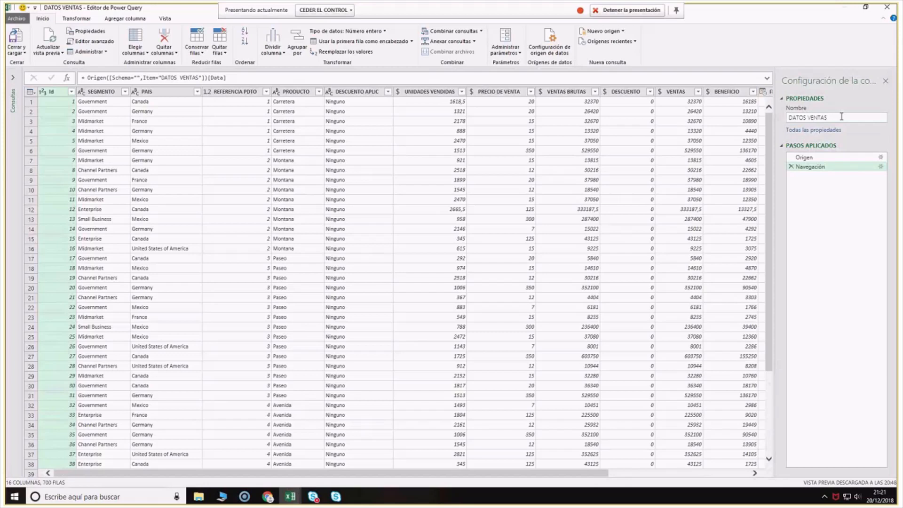
Check the name and description fields in the DATOS VENTAS query's properties without changing them
{"action": "left_click", "coordinate": [814, 130]}
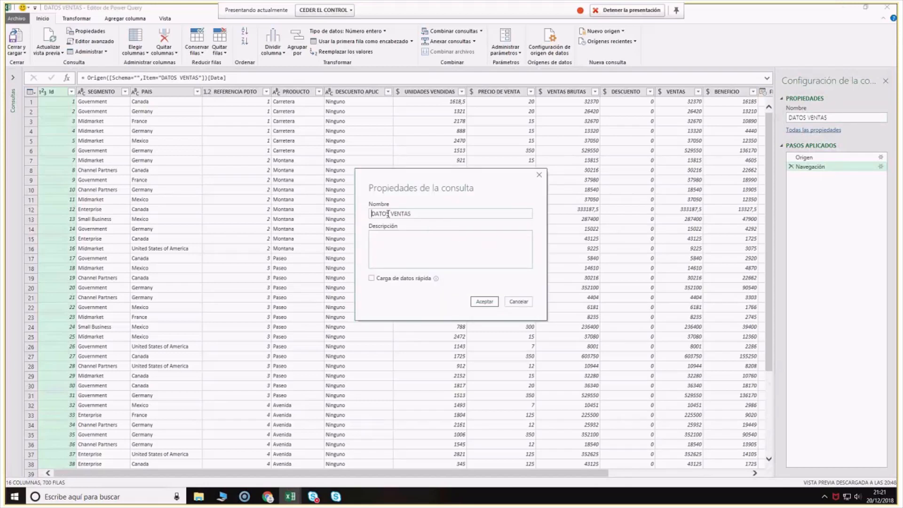
{"action": "left_click", "coordinate": [407, 256]}
{"action": "left_click", "coordinate": [517, 302]}
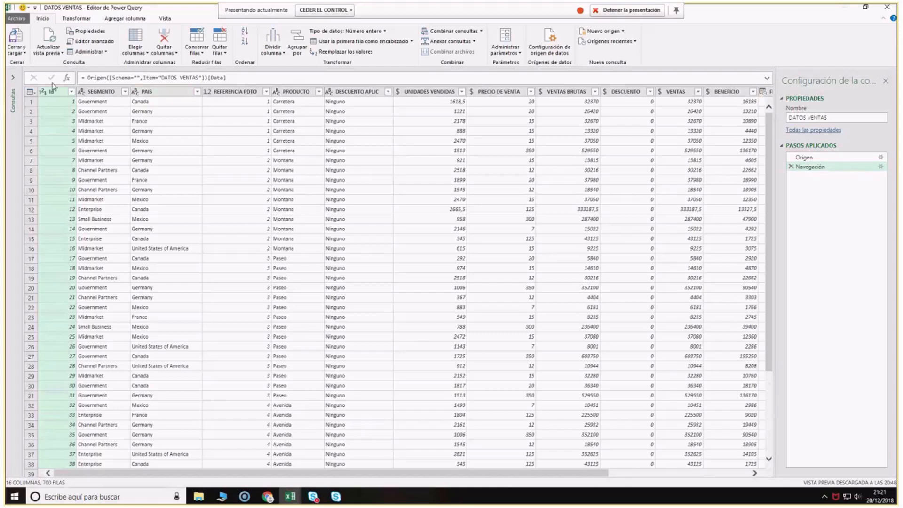
Narrow the UNIDADES VENDIDAS, DESCUENTO APLIC and REFERENCIA PDTO columns in the query preview
{"action": "left_click", "coordinate": [91, 93]}
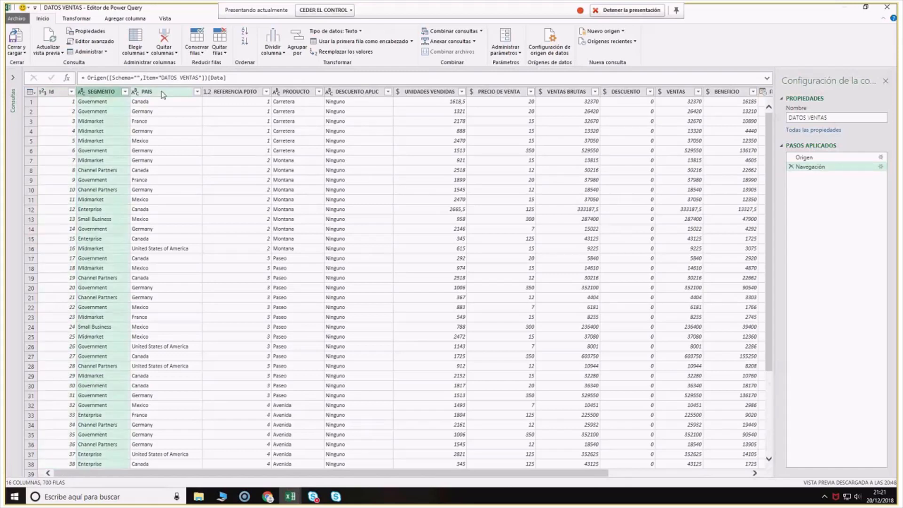
{"action": "left_click", "coordinate": [162, 92]}
{"action": "left_click", "coordinate": [219, 93]}
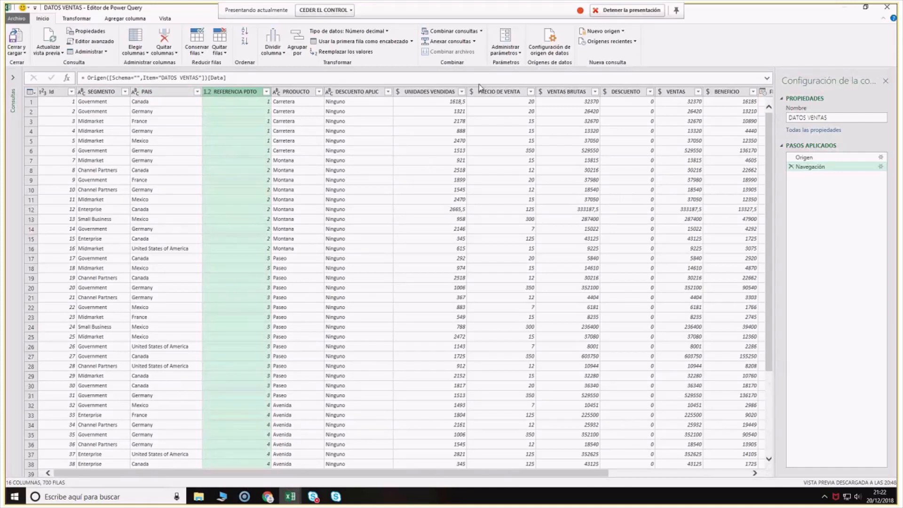
{"action": "left_click_drag", "start_coordinate": [467, 90], "coordinate": [428, 90]}
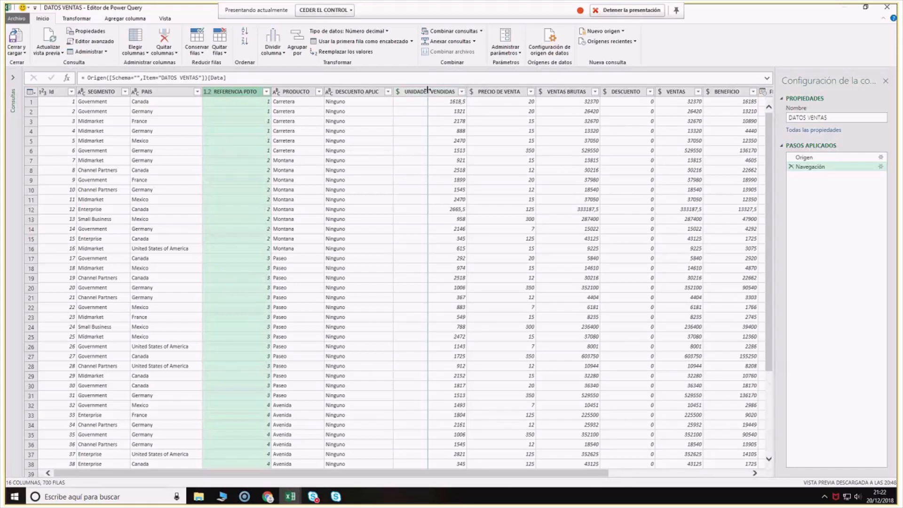
{"action": "left_click_drag", "start_coordinate": [428, 91], "coordinate": [349, 90]}
{"action": "left_click_drag", "start_coordinate": [271, 90], "coordinate": [232, 88]}
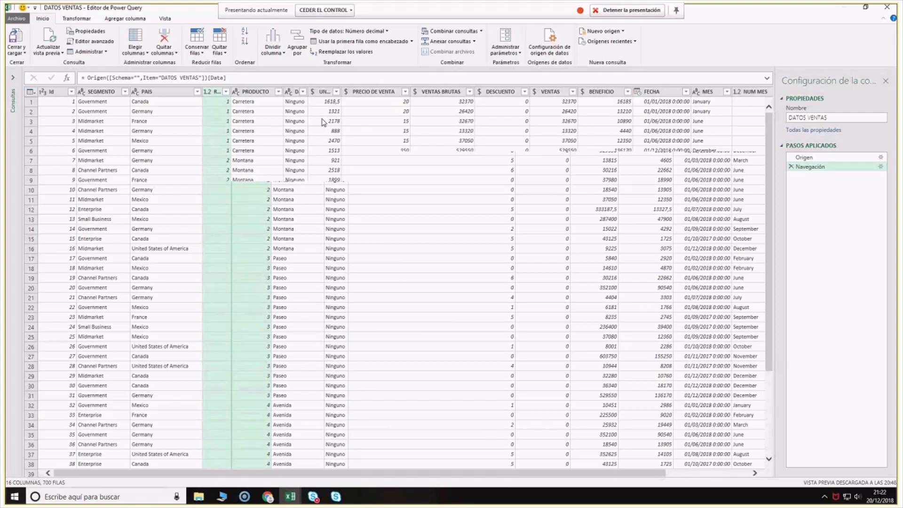
Change the data type of the FECHA column to Fecha
{"action": "left_click", "coordinate": [647, 93]}
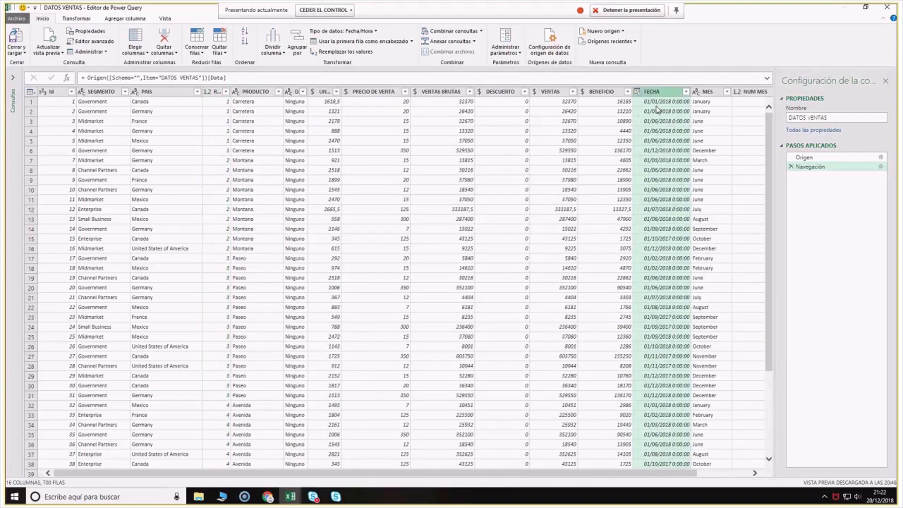
{"action": "left_click", "coordinate": [638, 92]}
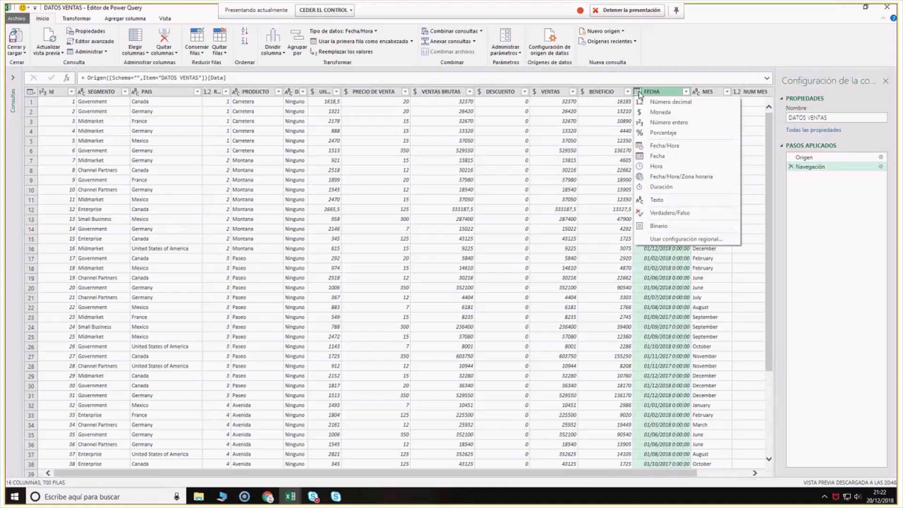
{"action": "left_click", "coordinate": [642, 158]}
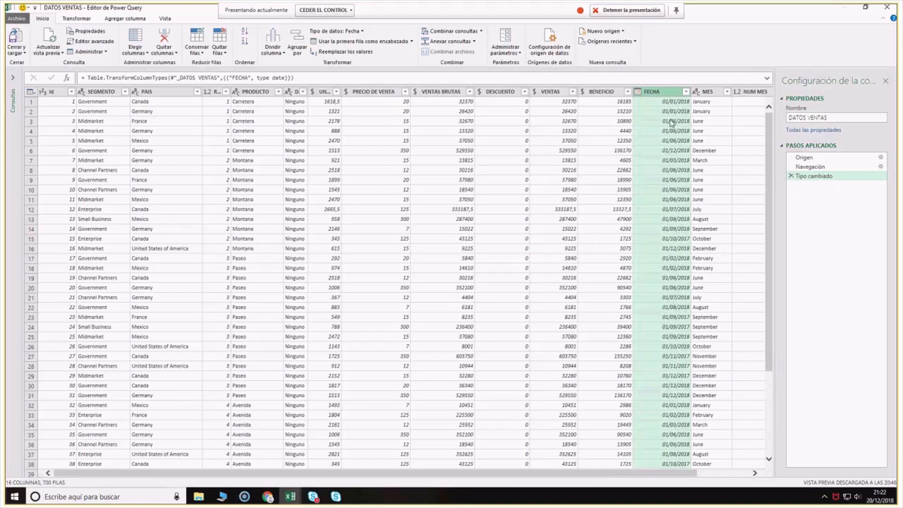
Rename the applied step that changed the FECHA column's type to "Tipo cambiado a fecha"
{"action": "right_click", "coordinate": [814, 178]}
{"action": "left_click", "coordinate": [844, 194]}
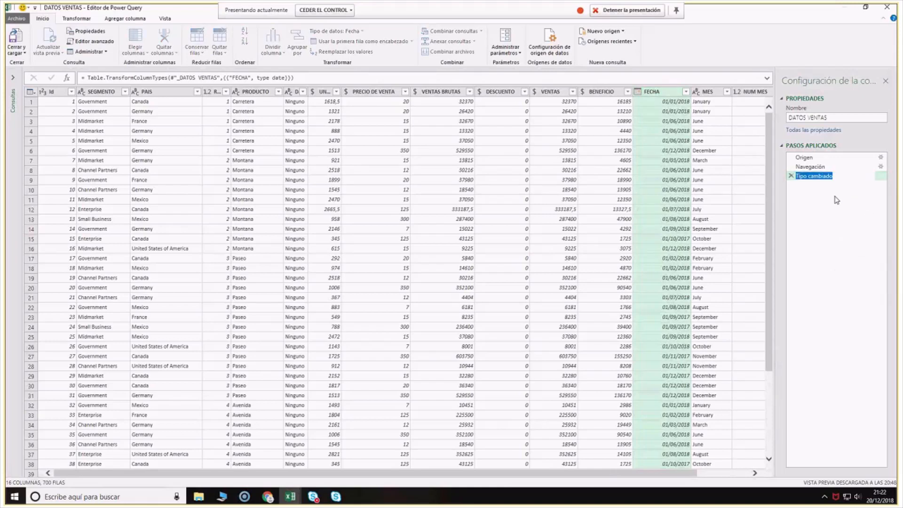
{"action": "key", "text": "End"}
{"action": "type", "text": "a fecha"}
{"action": "key", "text": "Return"}
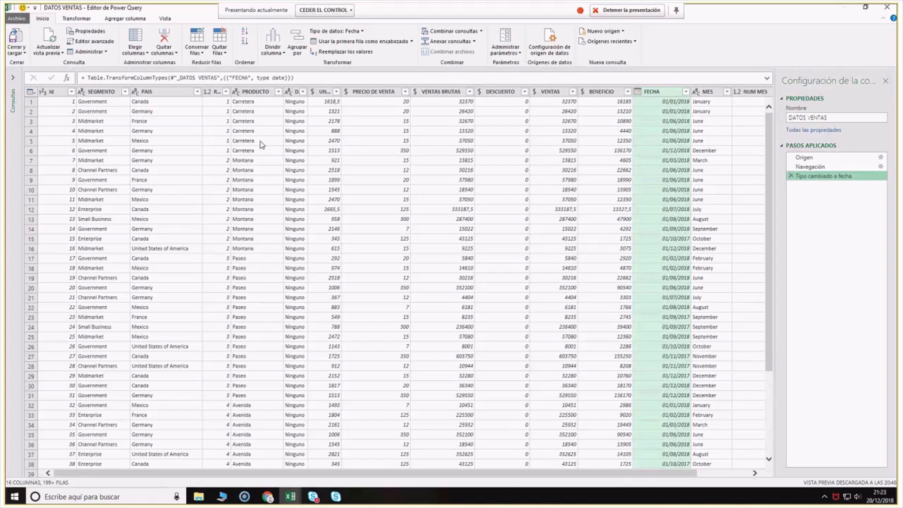
{"action": "left_click", "coordinate": [52, 92]}
{"action": "left_click", "coordinate": [100, 93]}
{"action": "left_click", "coordinate": [160, 93]}
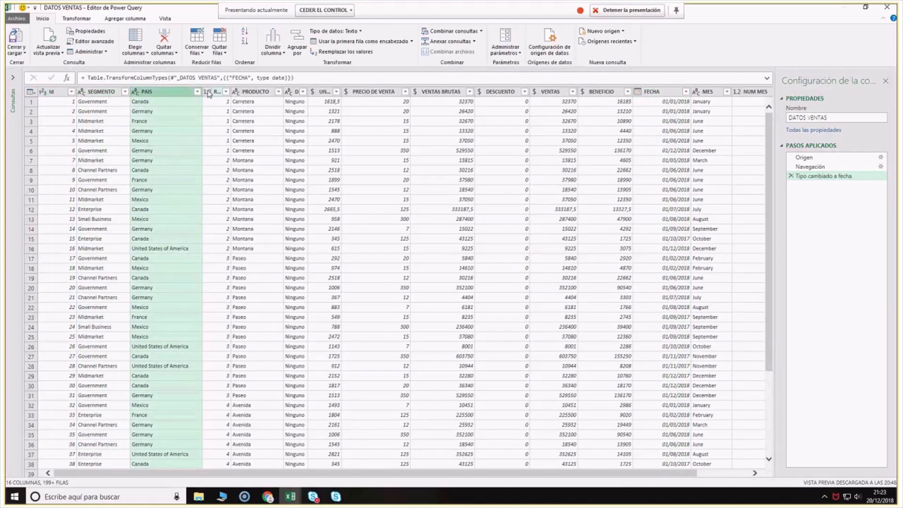
{"action": "left_click", "coordinate": [150, 131]}
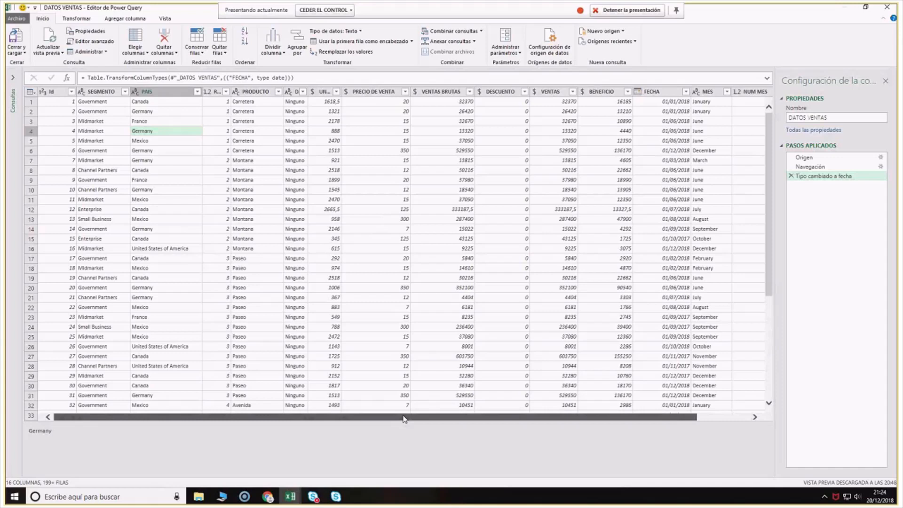
Remove the NUM MES column from the DATOS VENTAS query
{"action": "scroll", "coordinate": [404, 418], "scroll_direction": "right", "scroll_amount": 1}
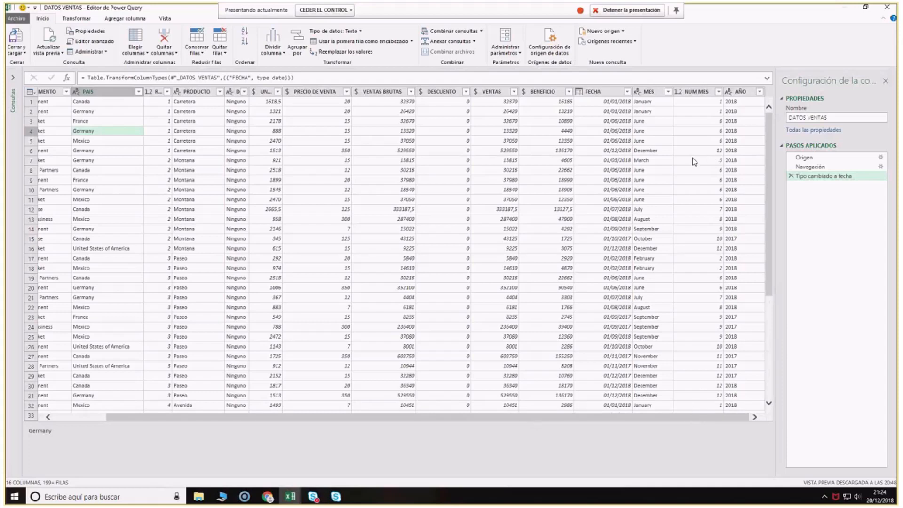
{"action": "left_click", "coordinate": [695, 91]}
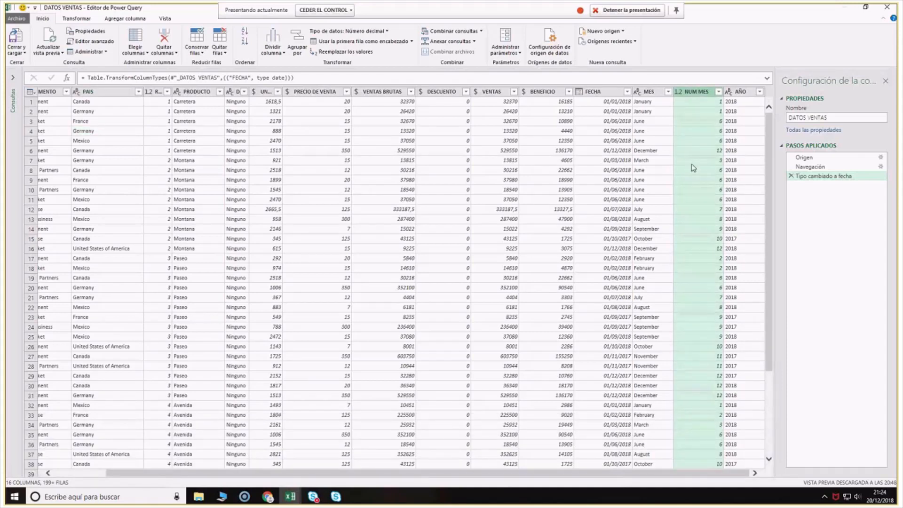
{"action": "left_click", "coordinate": [164, 36]}
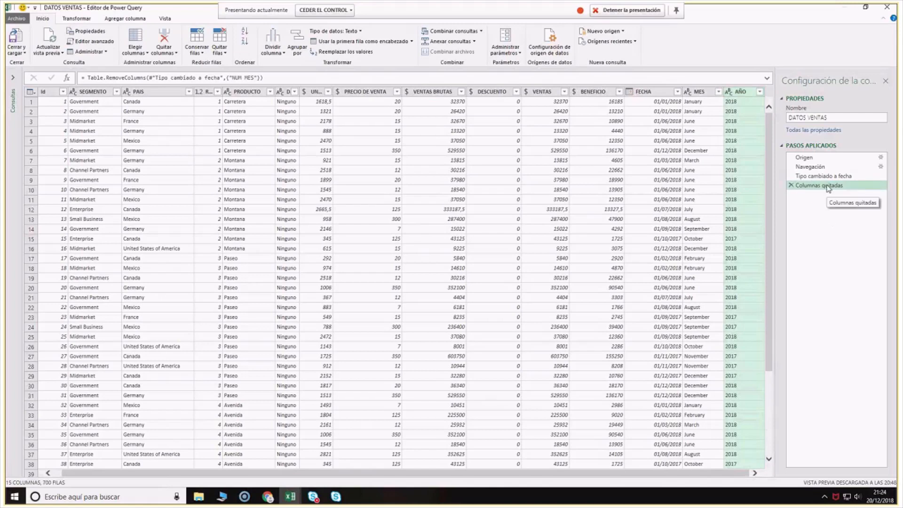
{"action": "right_click", "coordinate": [829, 187]}
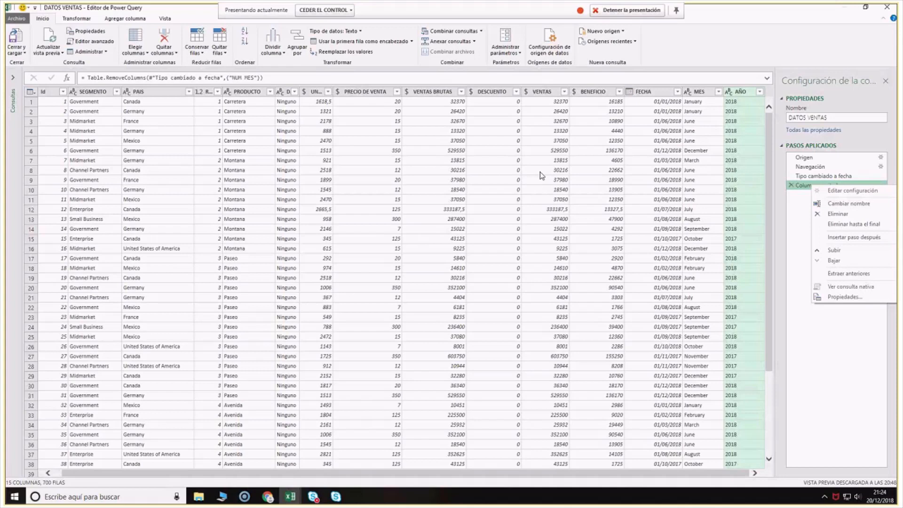
{"action": "left_click", "coordinate": [366, 138]}
{"action": "left_click", "coordinate": [364, 133]}
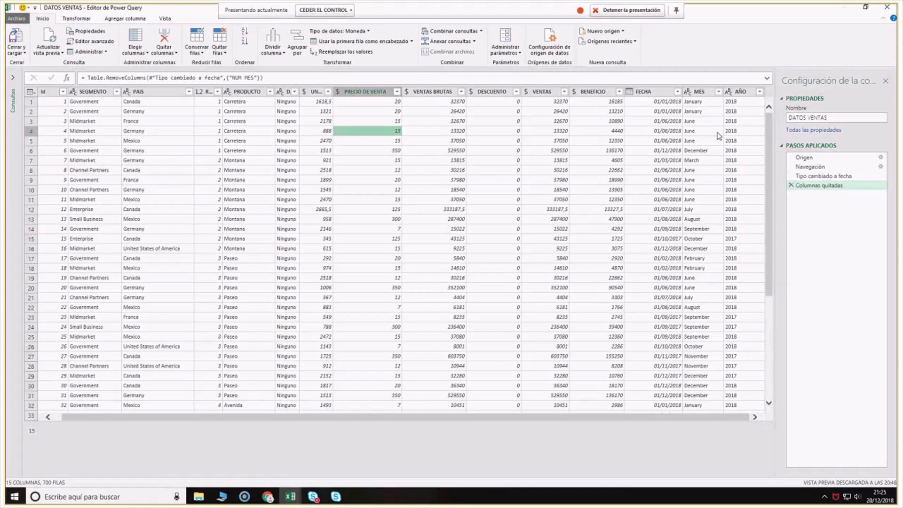
Replace the value "June" with "Junio" in the MES column
{"action": "left_click", "coordinate": [700, 92]}
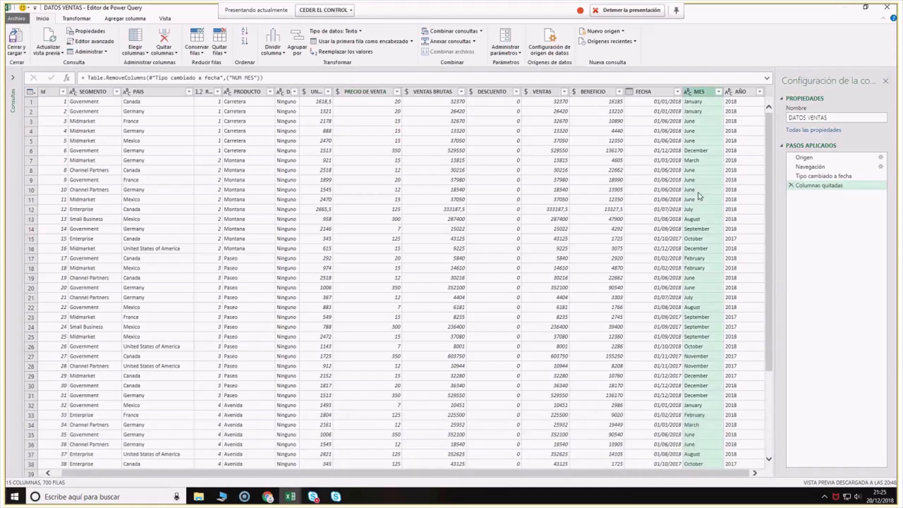
{"action": "left_click", "coordinate": [361, 52]}
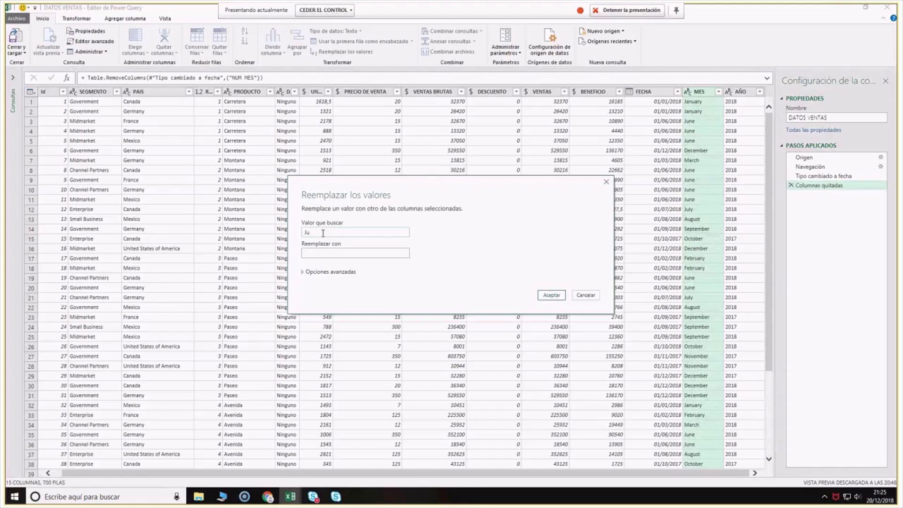
{"action": "type", "text": "Junio"}
{"action": "left_click", "coordinate": [543, 295]}
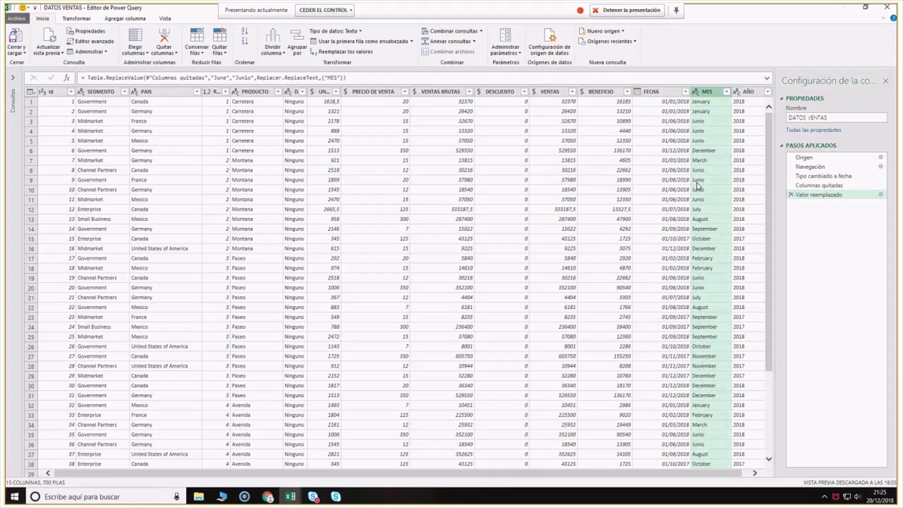
{"action": "left_click", "coordinate": [344, 52]}
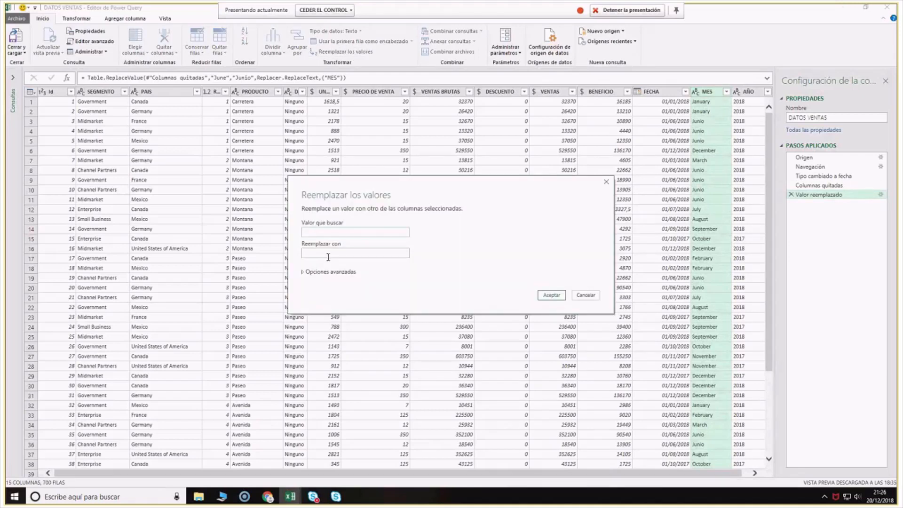
{"action": "left_click", "coordinate": [586, 296]}
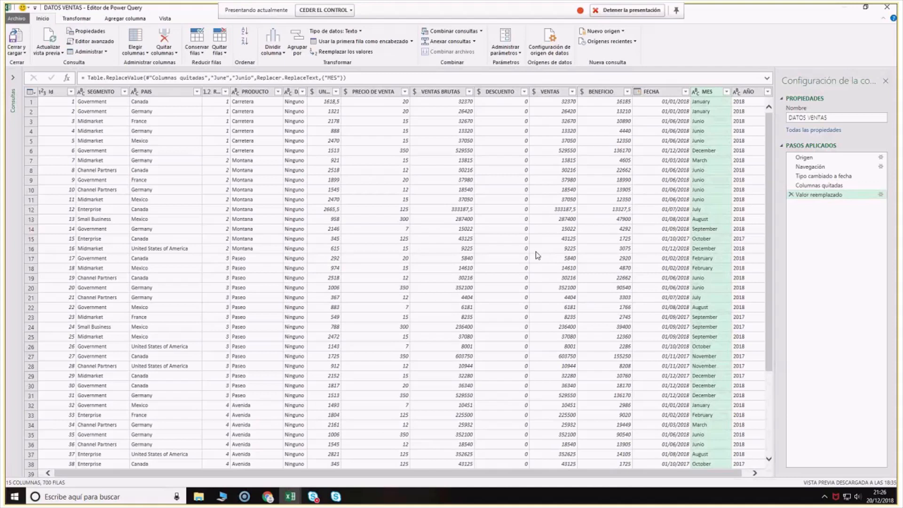
Split the PAIS column by number of characters, using 3 characters once, as far left as possible
{"action": "left_click", "coordinate": [157, 93]}
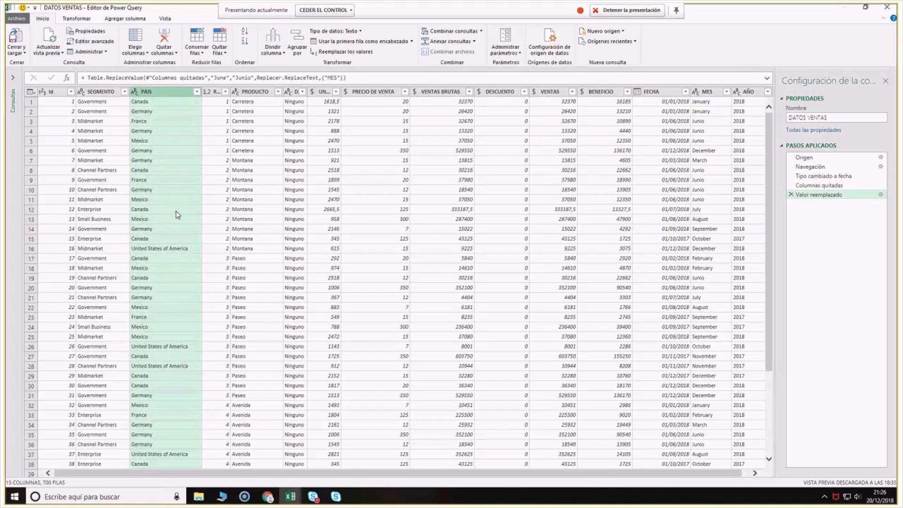
{"action": "left_click", "coordinate": [279, 56]}
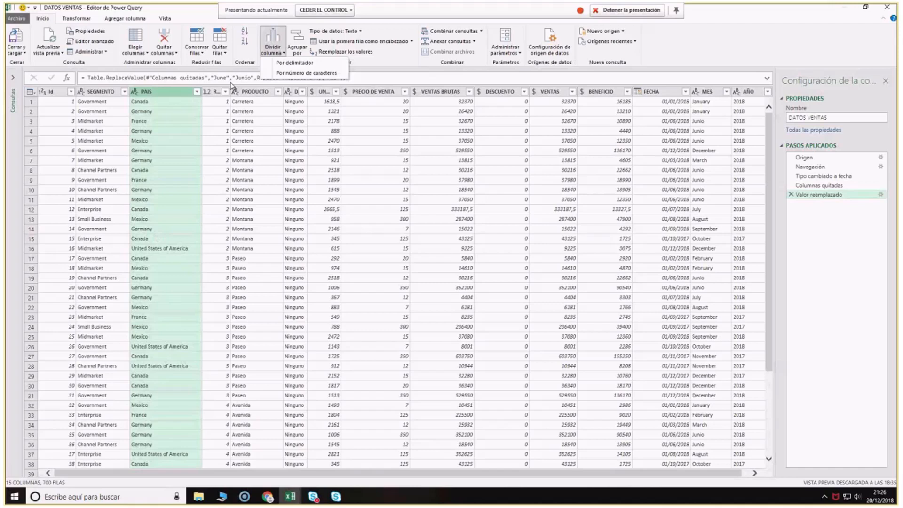
{"action": "left_click", "coordinate": [301, 73]}
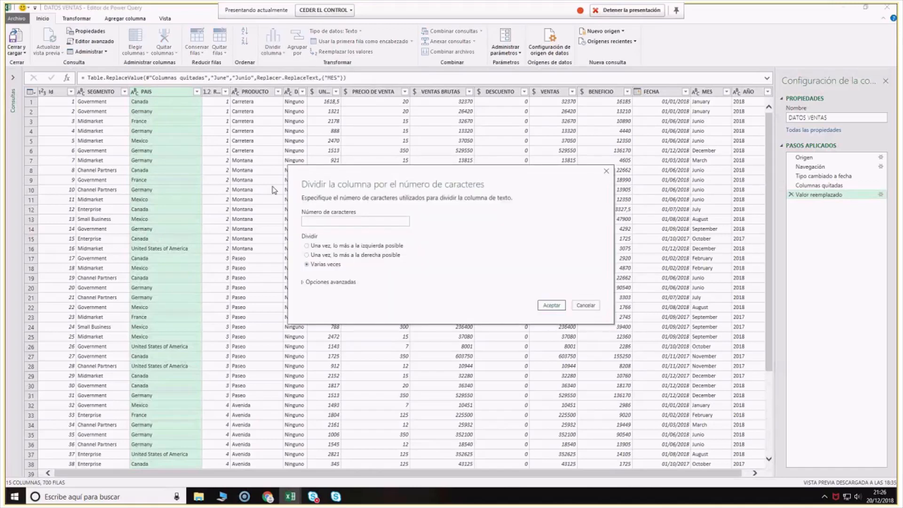
{"action": "type", "text": "3"}
{"action": "left_click", "coordinate": [307, 246]}
{"action": "left_click", "coordinate": [550, 307]}
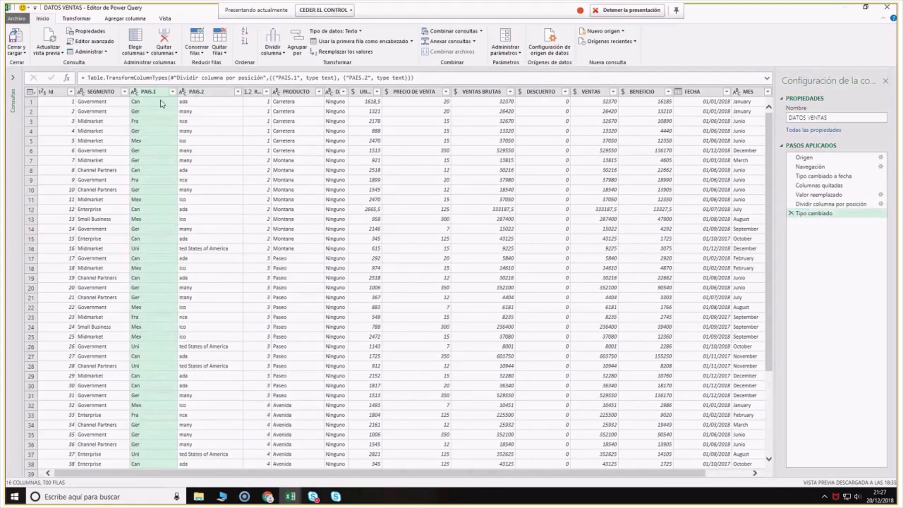
Remove the PAIS.2 column, delete that removal from the applied steps, and remove the column again
{"action": "left_click", "coordinate": [210, 93]}
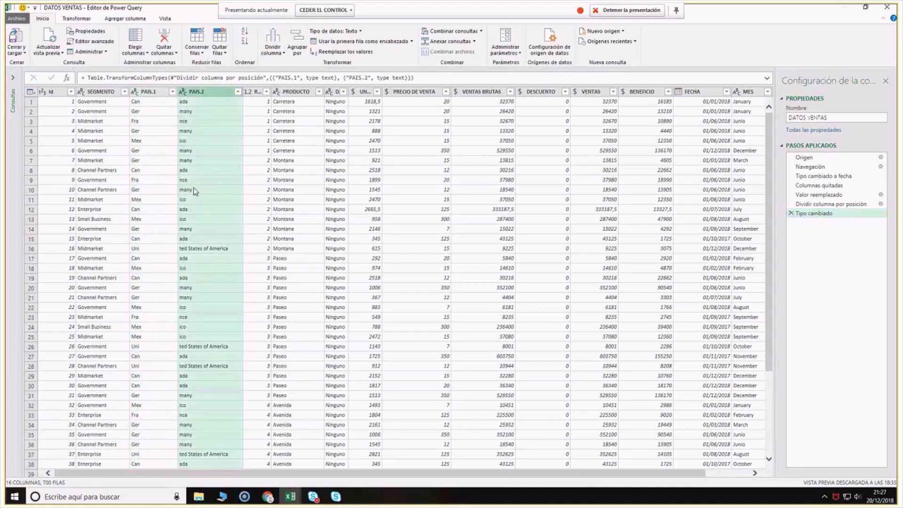
{"action": "left_click", "coordinate": [160, 33]}
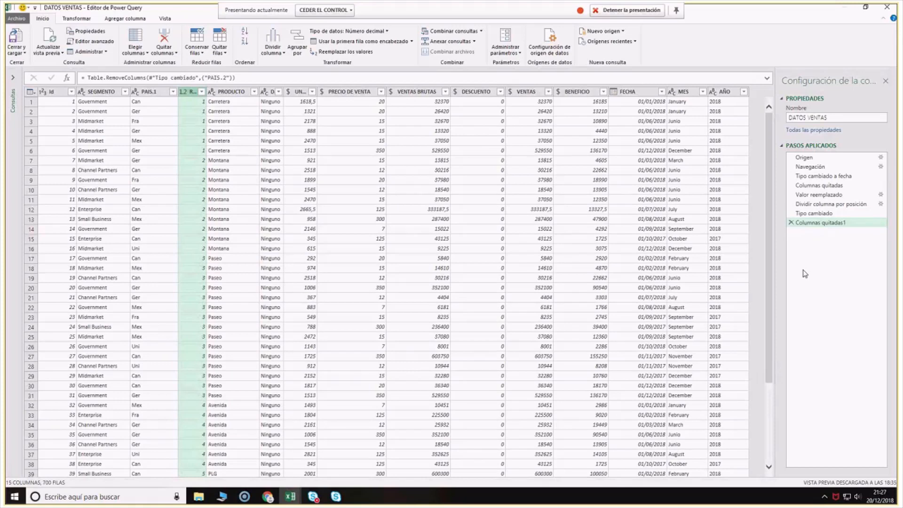
{"action": "left_click", "coordinate": [792, 224]}
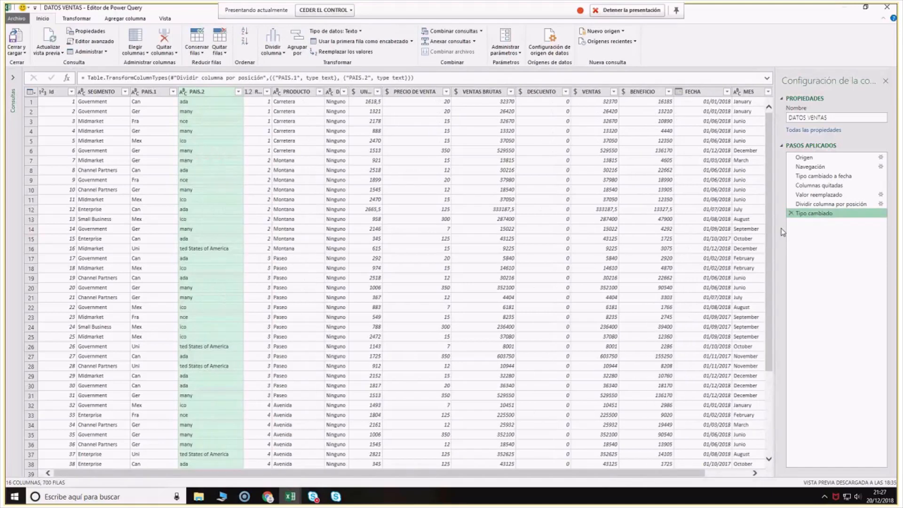
{"action": "left_click", "coordinate": [165, 38]}
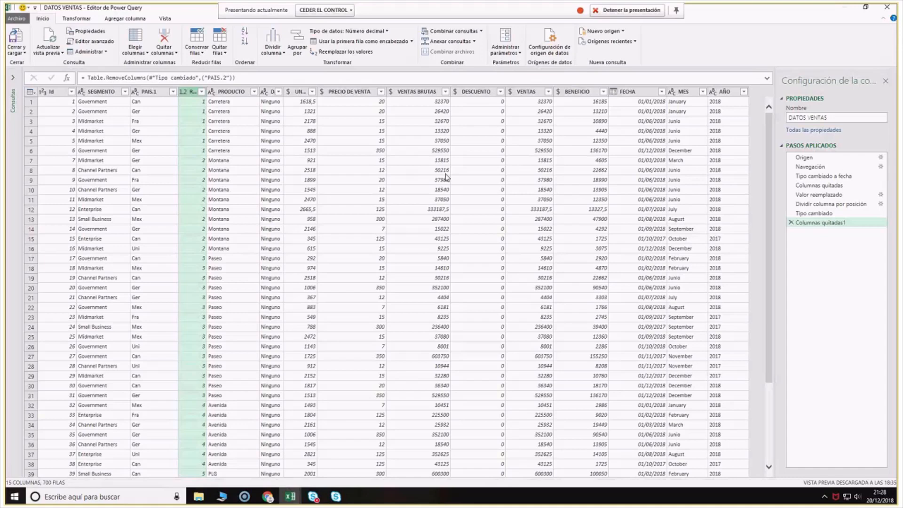
{"action": "scroll", "coordinate": [446, 177], "scroll_direction": "down", "scroll_amount": 2}
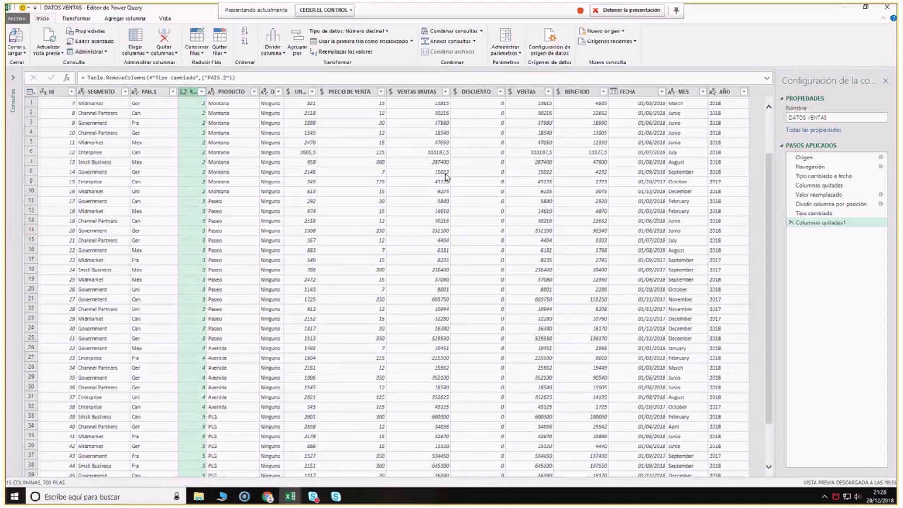
{"action": "scroll", "coordinate": [446, 177], "scroll_direction": "down", "scroll_amount": 15}
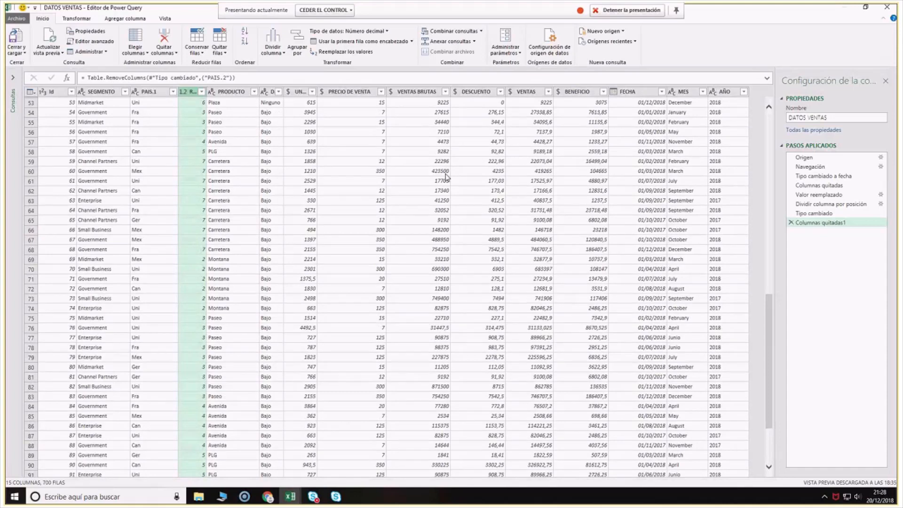
{"action": "scroll", "coordinate": [446, 177], "scroll_direction": "down", "scroll_amount": 13}
{"action": "scroll", "coordinate": [727, 310], "scroll_direction": "up", "scroll_amount": 20}
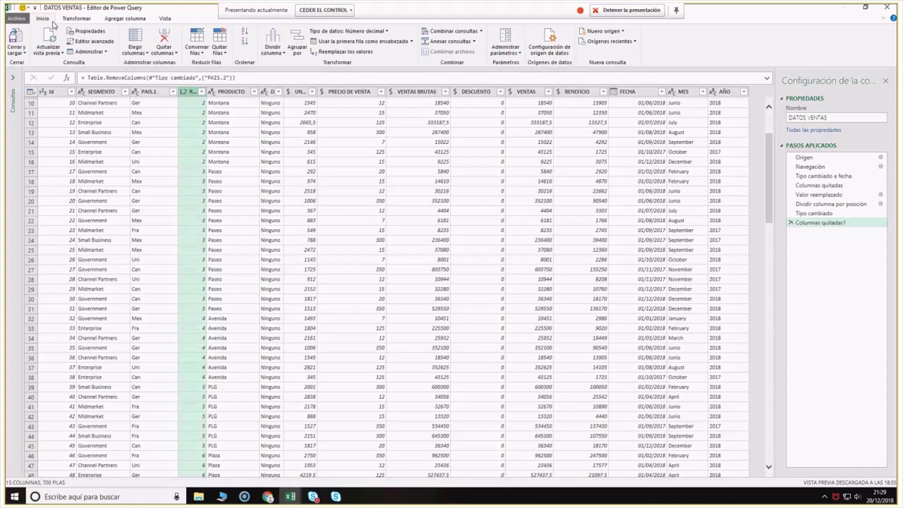
Convert the text in the PRODUCTO, SEGMENTO and MES columns to uppercase with the MAYÚSCULAS format
{"action": "left_click", "coordinate": [76, 19]}
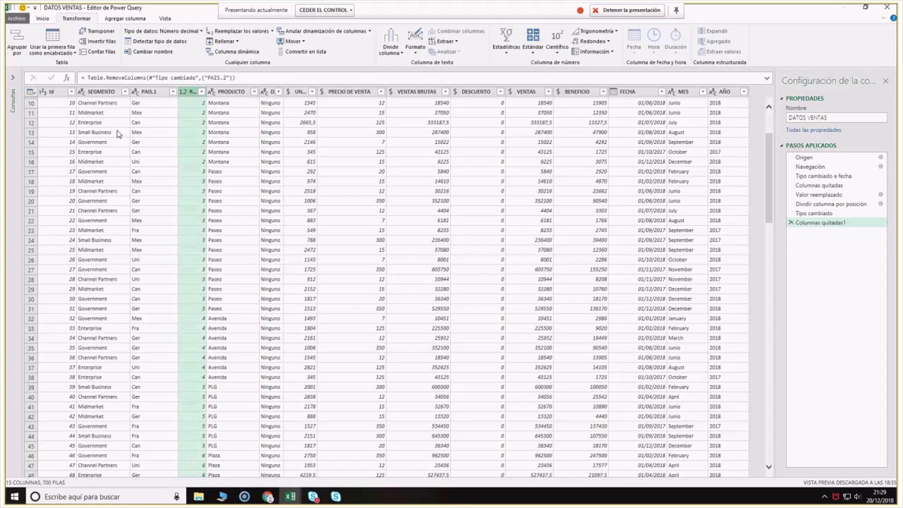
{"action": "left_click", "coordinate": [416, 51]}
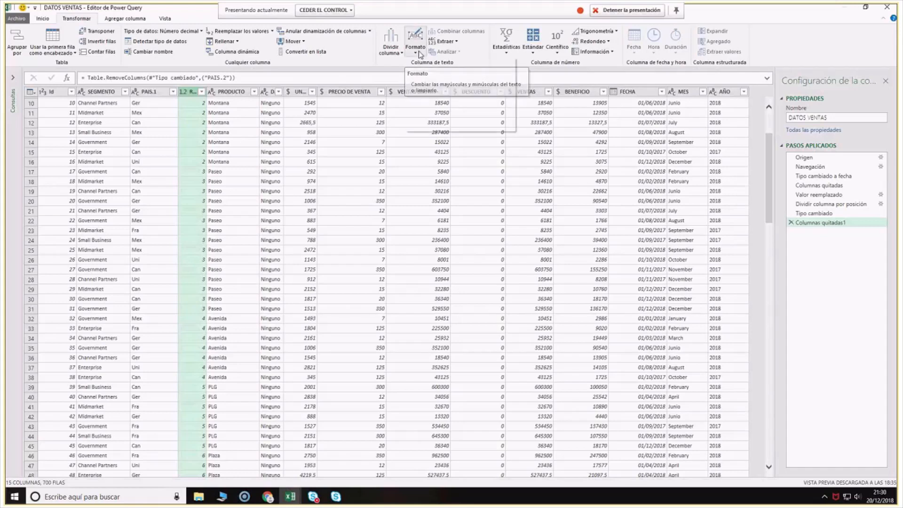
{"action": "left_click", "coordinate": [335, 133]}
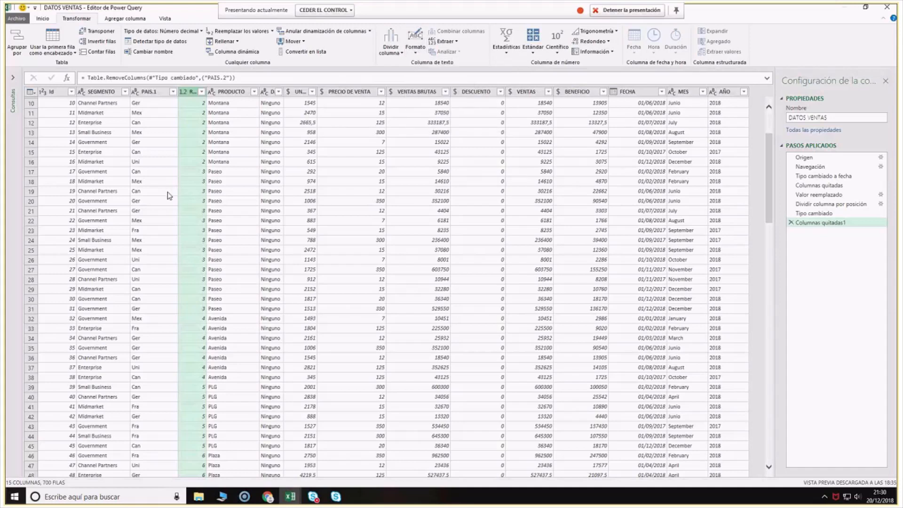
{"action": "left_click", "coordinate": [227, 92]}
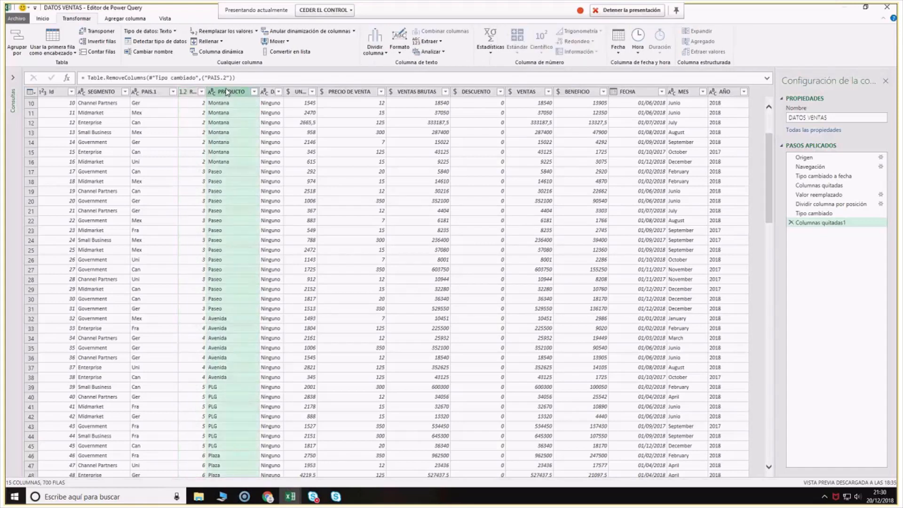
{"action": "left_click", "coordinate": [90, 92], "text": "ctrl"}
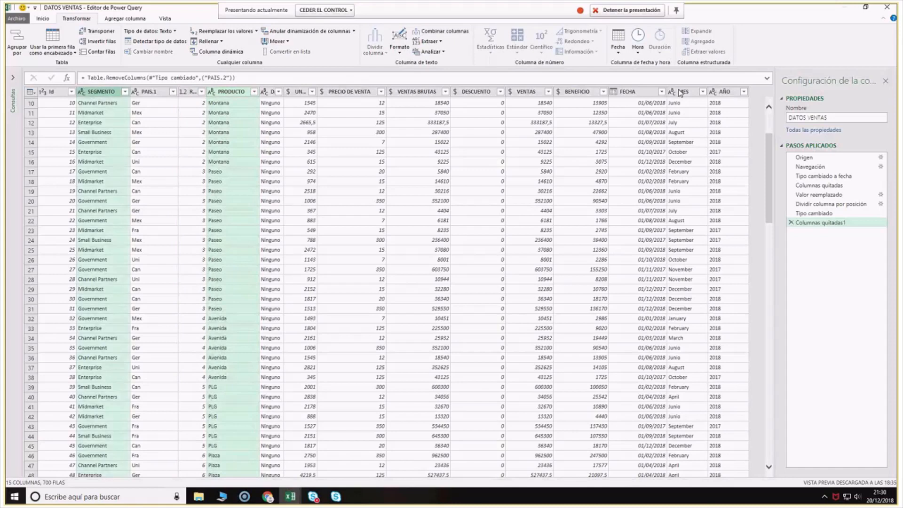
{"action": "left_click", "coordinate": [681, 92], "text": "ctrl"}
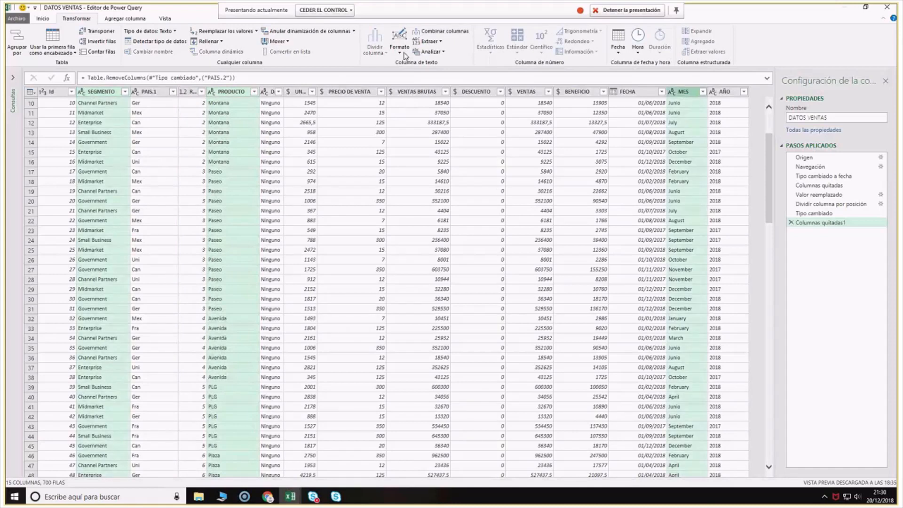
{"action": "left_click", "coordinate": [400, 48]}
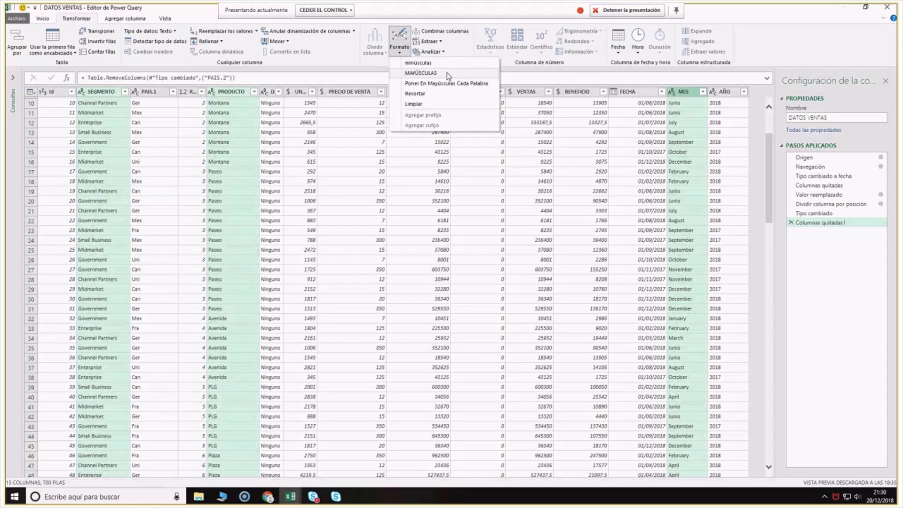
{"action": "left_click", "coordinate": [421, 73]}
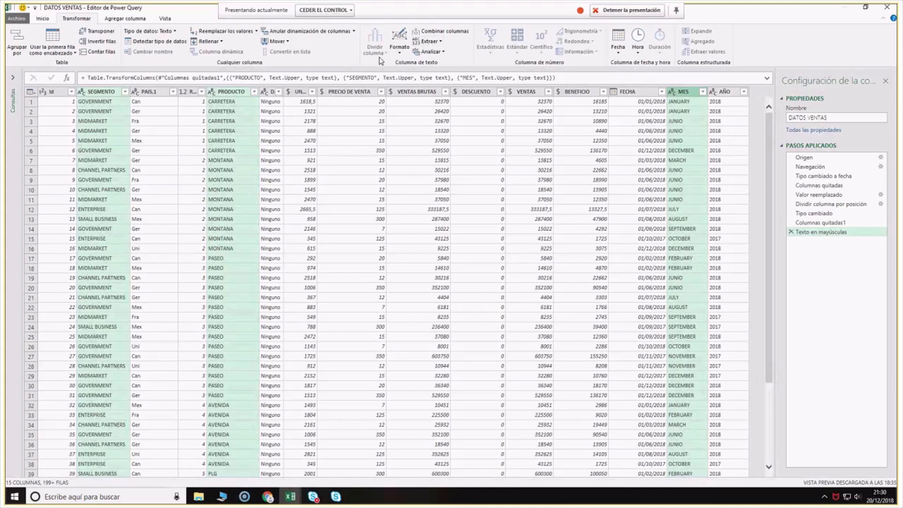
Calculate the sum (Suma) of the VENTAS BRUTAS column and delete that calculation from the applied steps
{"action": "left_click", "coordinate": [187, 140]}
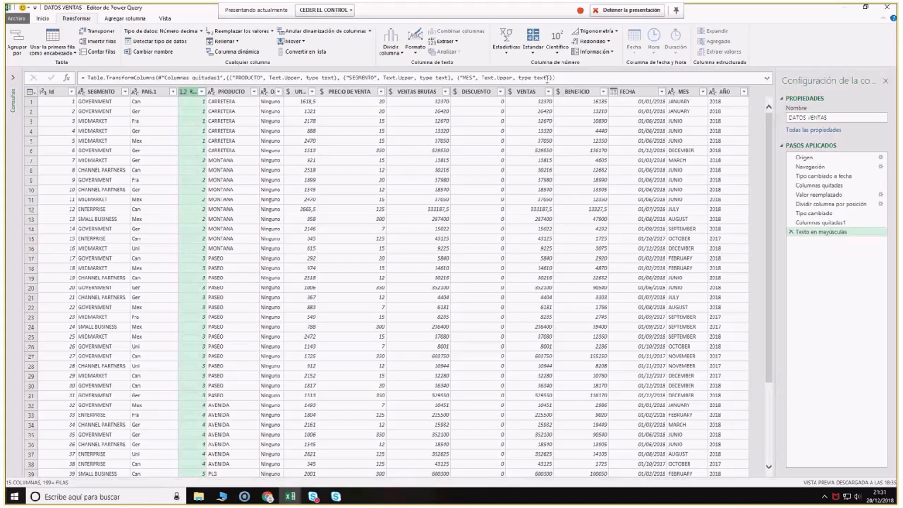
{"action": "left_click", "coordinate": [408, 94]}
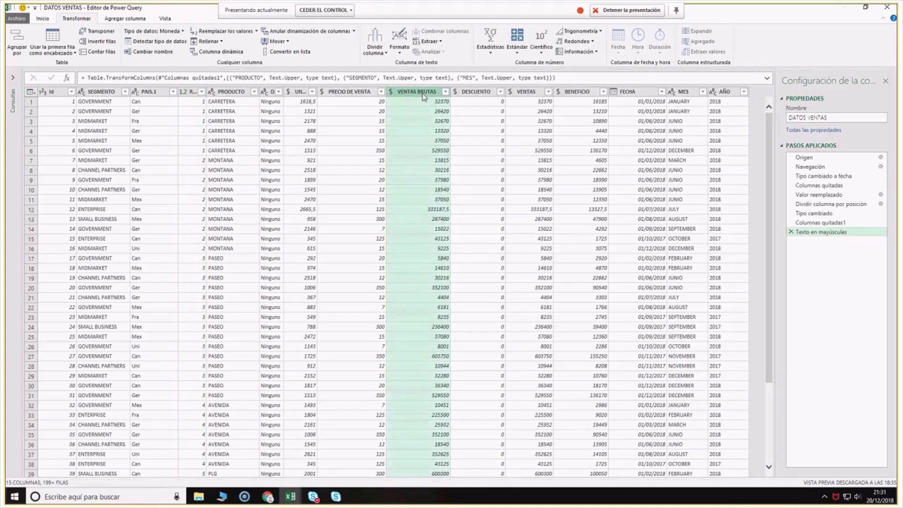
{"action": "left_click", "coordinate": [493, 52]}
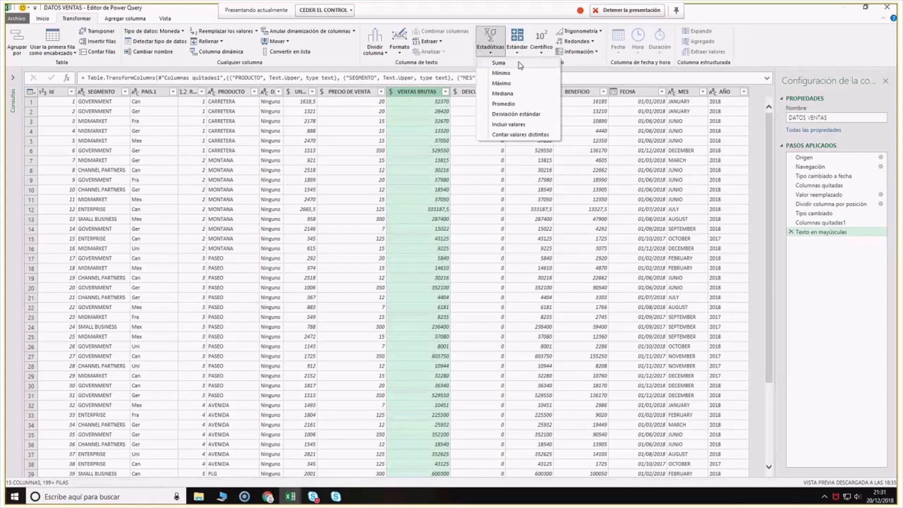
{"action": "left_click", "coordinate": [499, 62]}
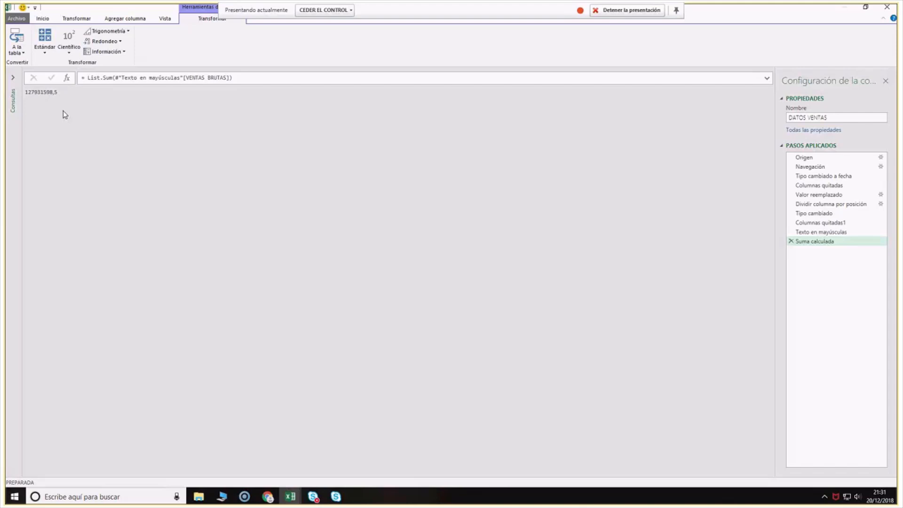
{"action": "left_click", "coordinate": [790, 241]}
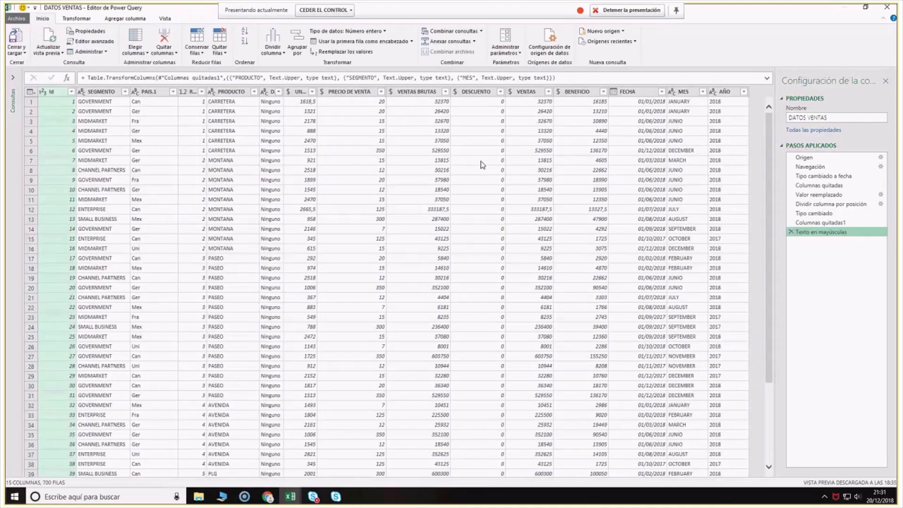
{"action": "left_click", "coordinate": [75, 19]}
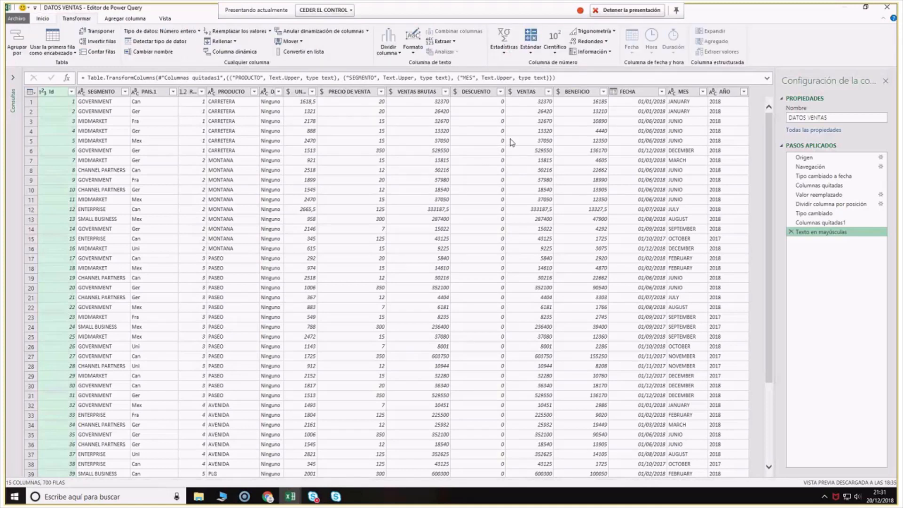
{"action": "left_click", "coordinate": [503, 45]}
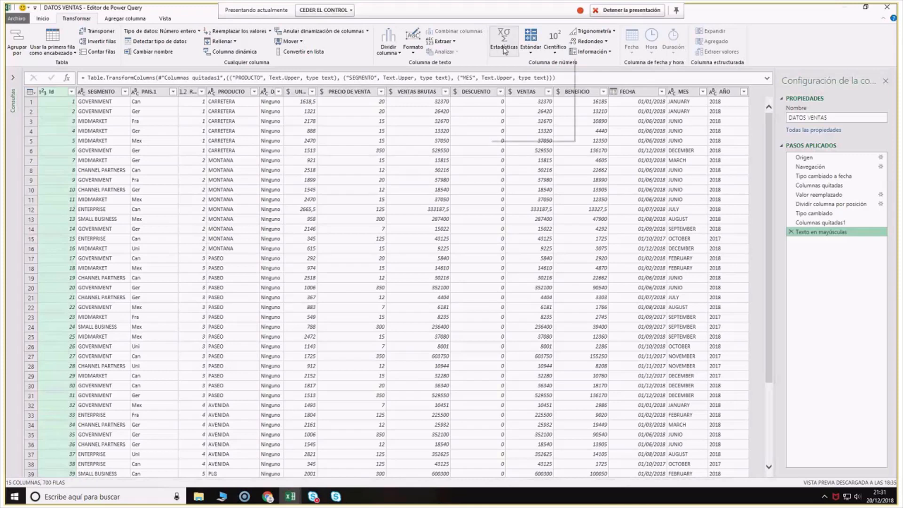
{"action": "left_click", "coordinate": [528, 47]}
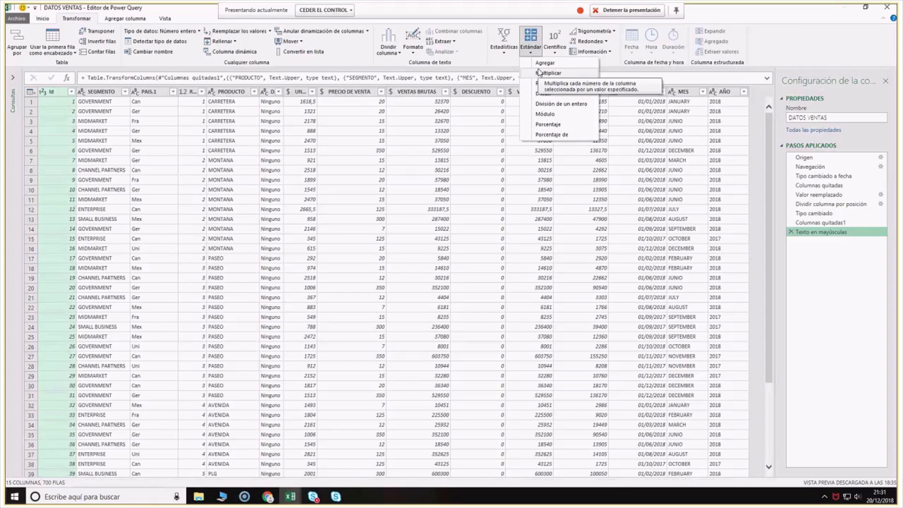
{"action": "left_click", "coordinate": [575, 64]}
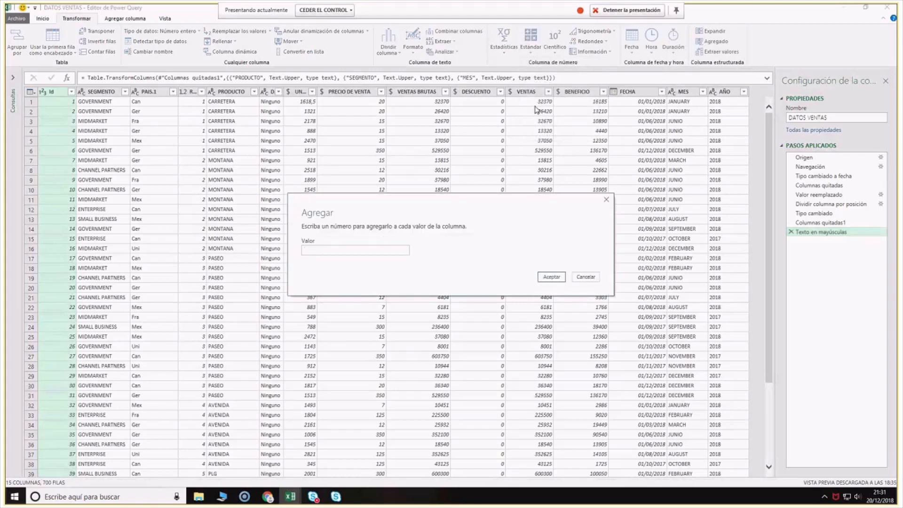
{"action": "key", "text": "Escape"}
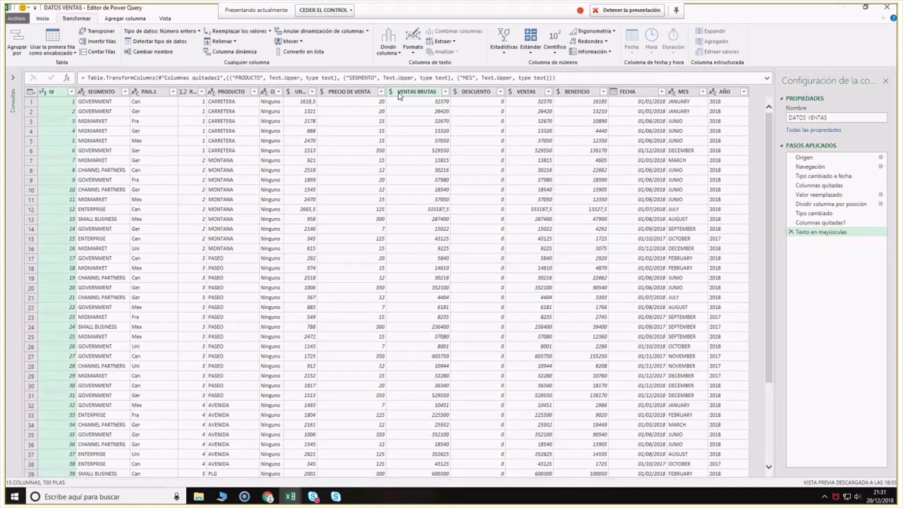
Add 2 to every value in the PRECIO DE VENTA column with Agregar and delete that operation from the applied steps
{"action": "left_click", "coordinate": [372, 92]}
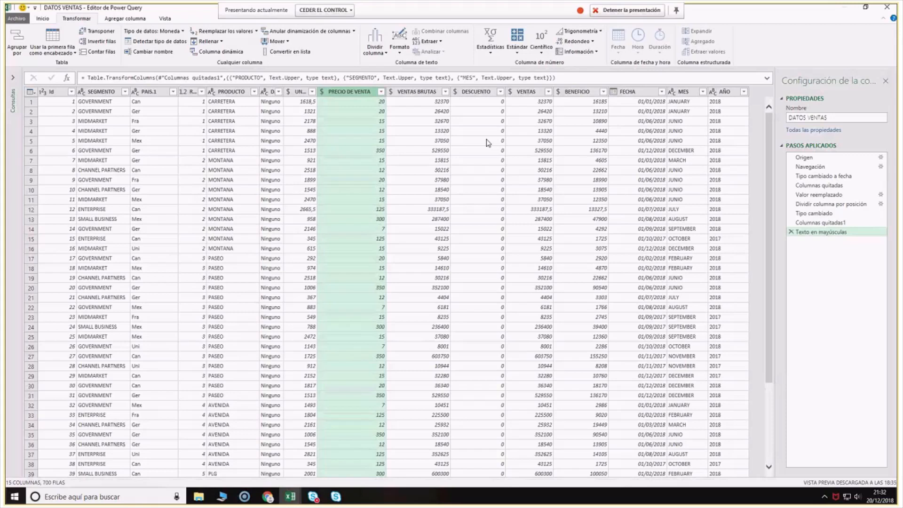
{"action": "left_click", "coordinate": [518, 49]}
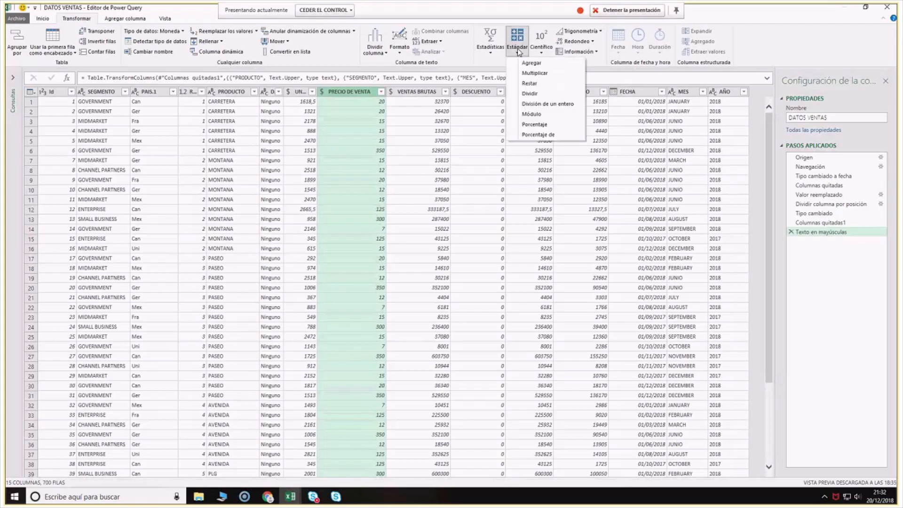
{"action": "left_click", "coordinate": [532, 63]}
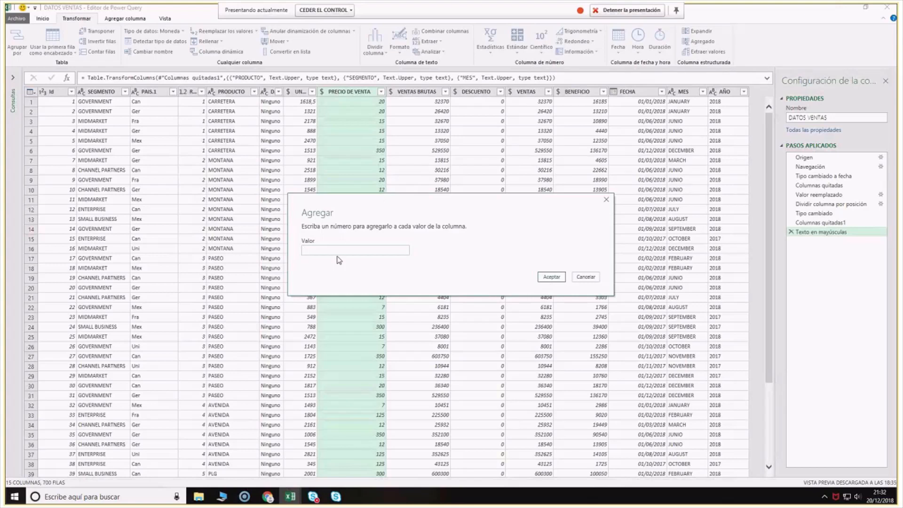
{"action": "type", "text": "2"}
{"action": "left_click", "coordinate": [549, 278]}
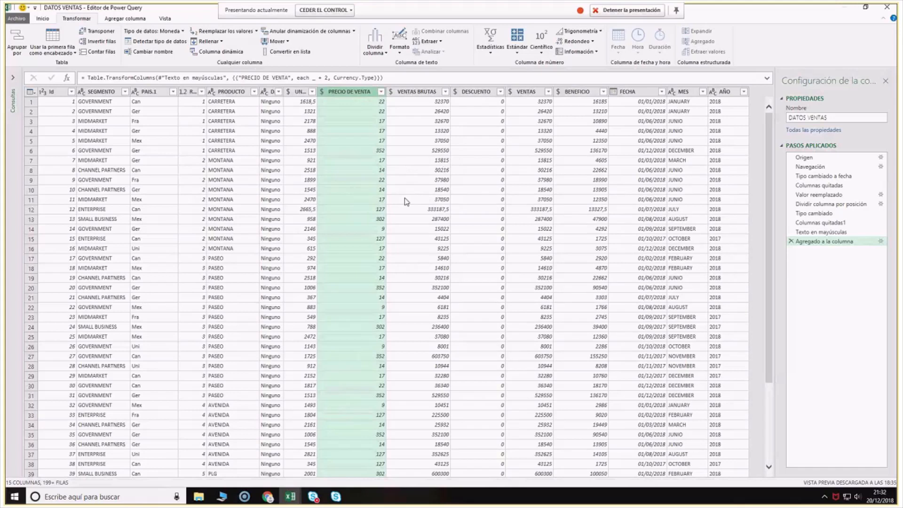
{"action": "left_click", "coordinate": [792, 242]}
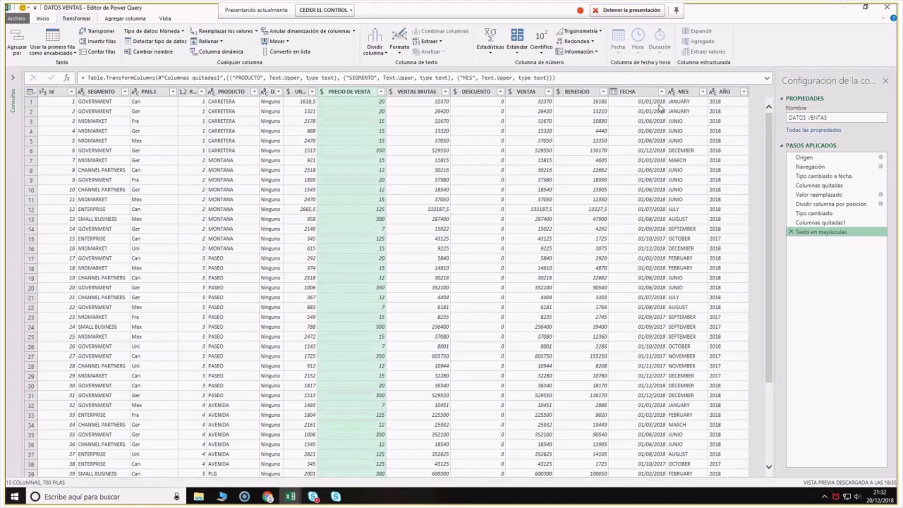
Convert the FECHA column to ages with Antigüedad and delete that transformation from the applied steps
{"action": "left_click", "coordinate": [636, 93]}
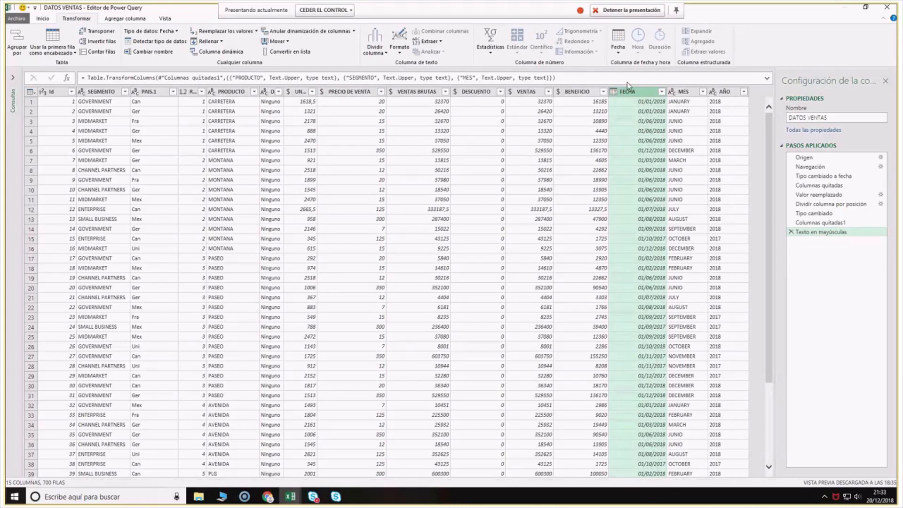
{"action": "left_click", "coordinate": [616, 53]}
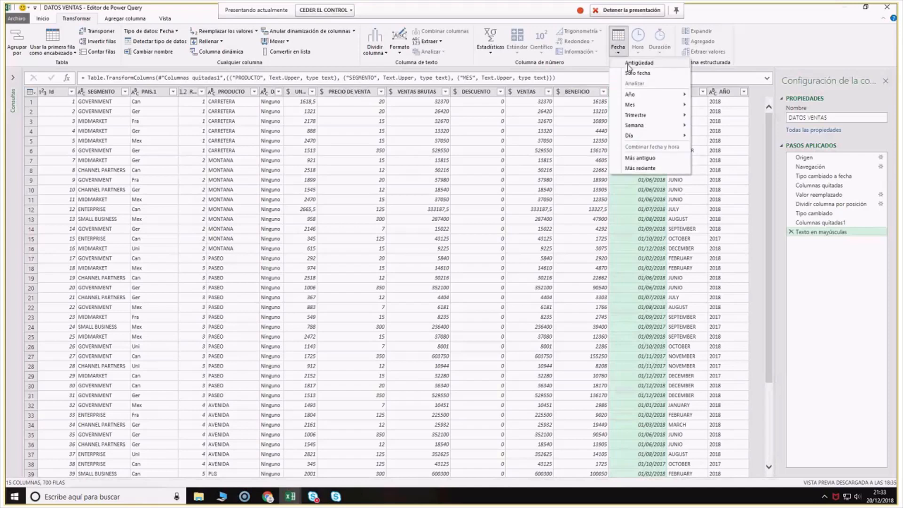
{"action": "left_click", "coordinate": [637, 198]}
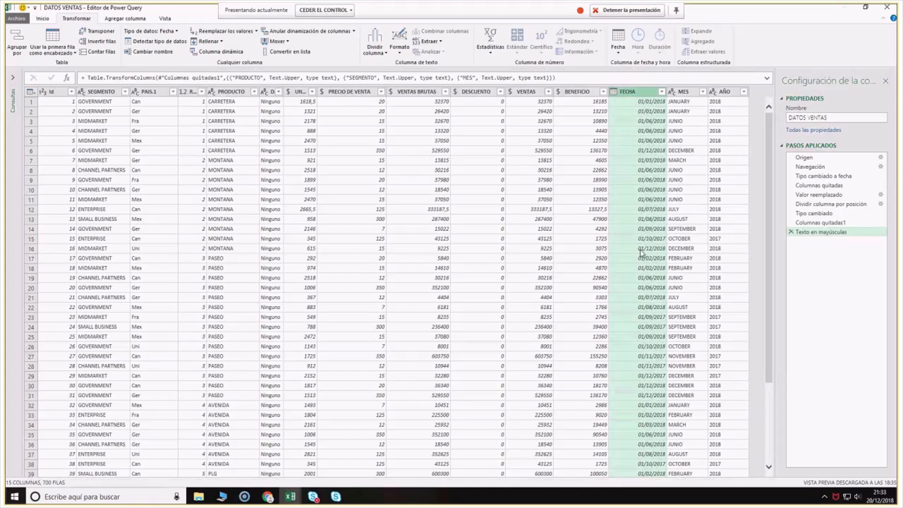
{"action": "left_click", "coordinate": [619, 53]}
{"action": "left_click", "coordinate": [624, 65]}
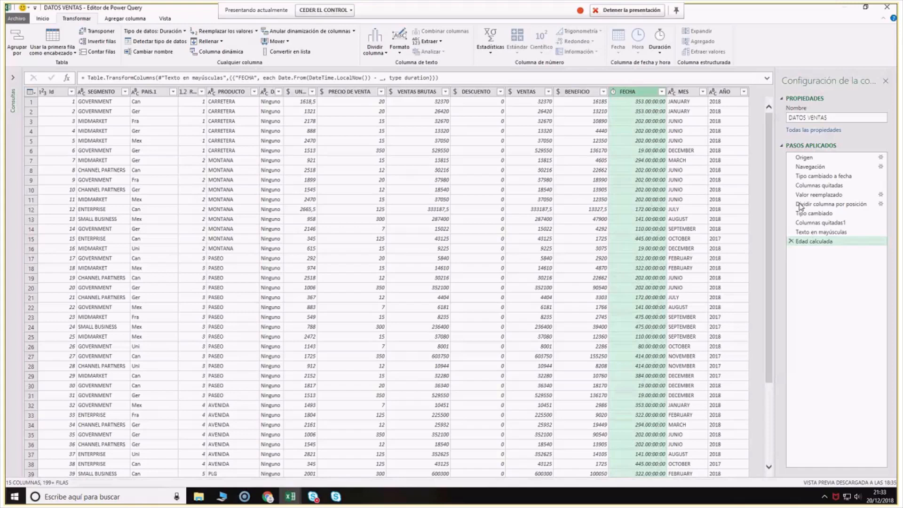
{"action": "left_click", "coordinate": [791, 241]}
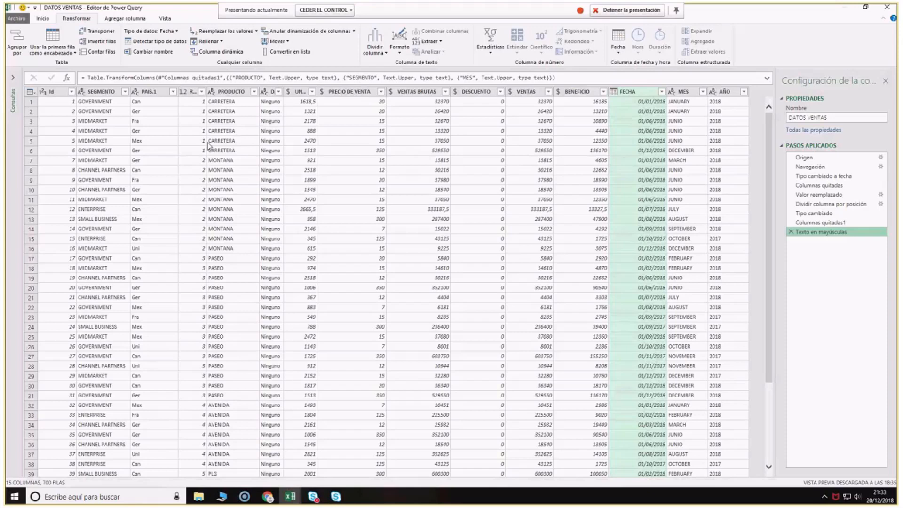
Narrow the SEGMENTO, PAIS.1 and FECHA columns to free up space in the table preview
{"action": "left_click", "coordinate": [125, 19]}
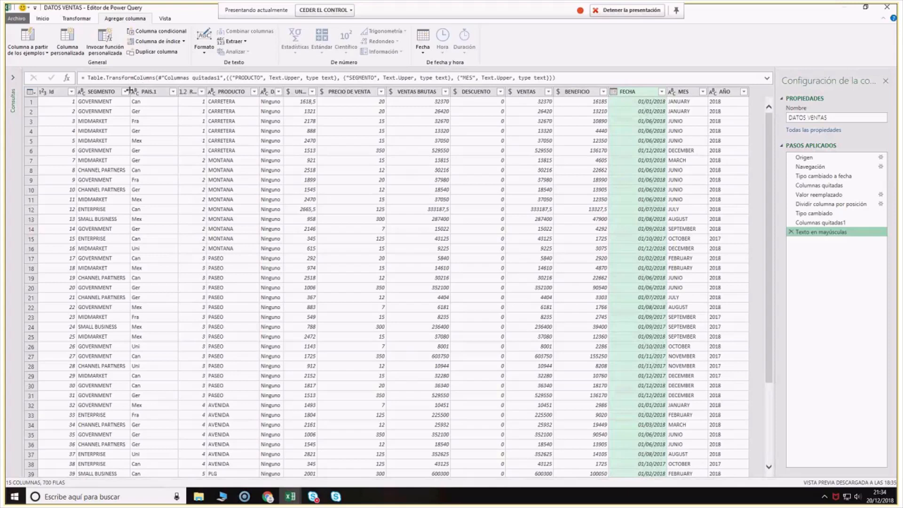
{"action": "left_click_drag", "start_coordinate": [129, 91], "coordinate": [105, 90]}
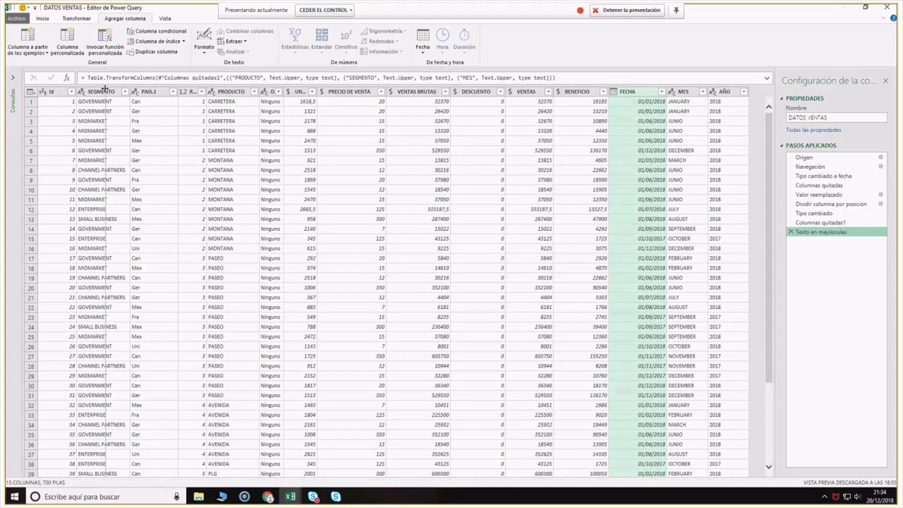
{"action": "left_click_drag", "start_coordinate": [104, 90], "coordinate": [105, 90]}
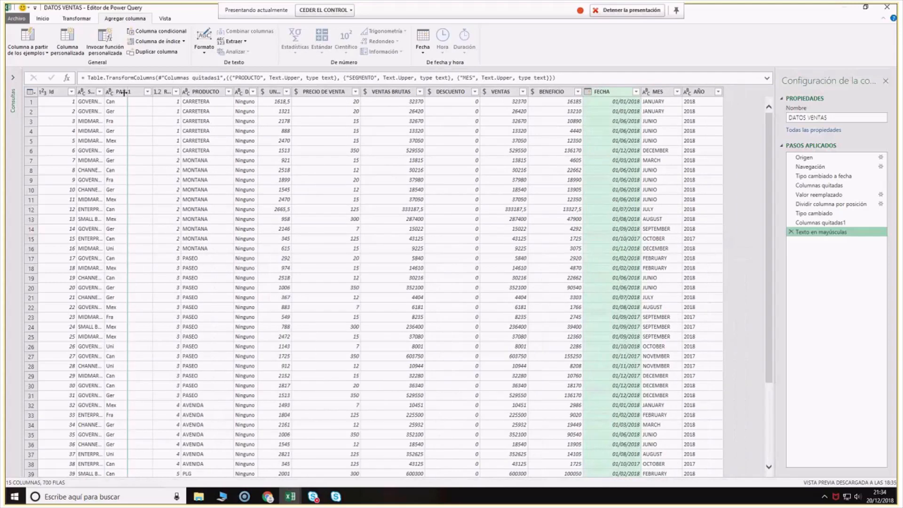
{"action": "left_click_drag", "start_coordinate": [124, 92], "coordinate": [123, 92]}
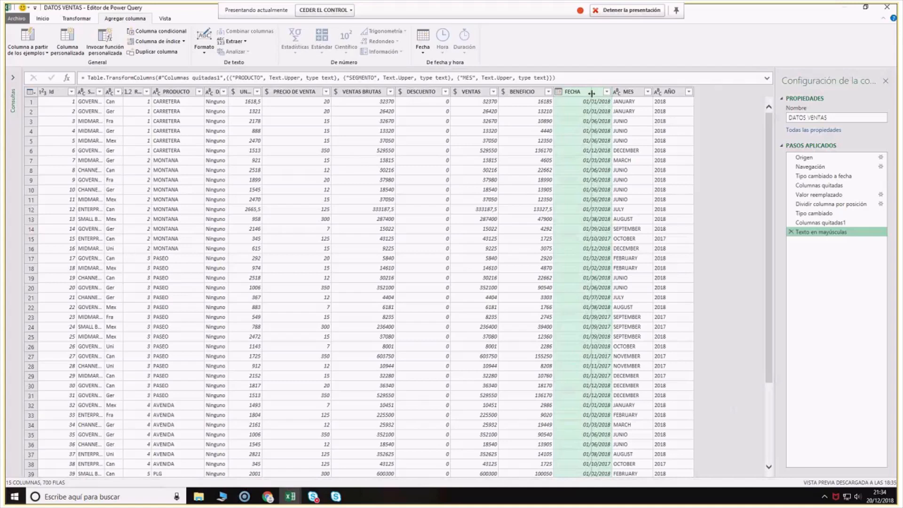
{"action": "left_click_drag", "start_coordinate": [592, 93], "coordinate": [591, 93]}
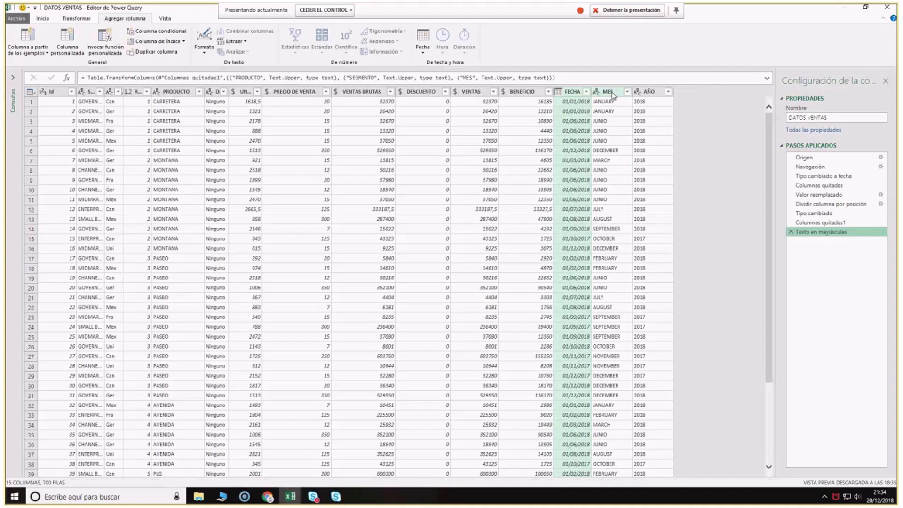
Try to add a column from examples that abbreviates MES, giving "JAN" for the first two rows, and cancel it
{"action": "left_click", "coordinate": [612, 92]}
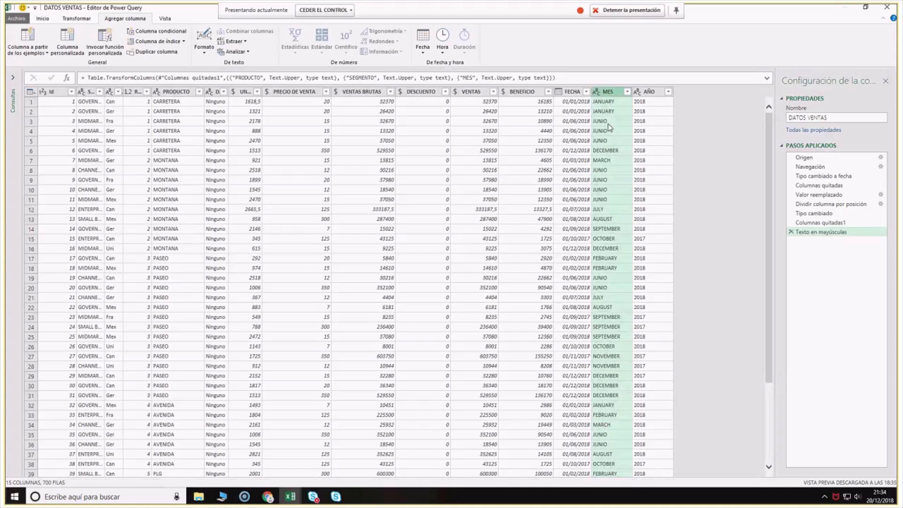
{"action": "left_click", "coordinate": [29, 35]}
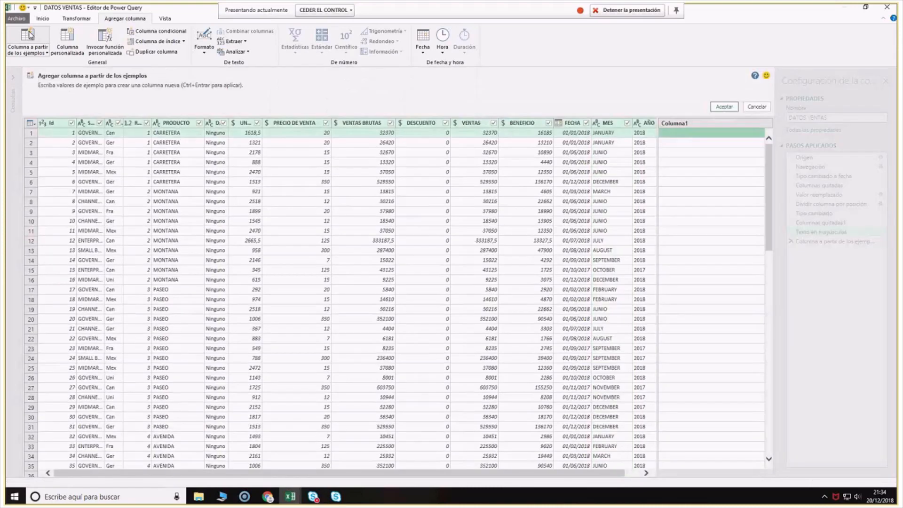
{"action": "type", "text": "JA"}
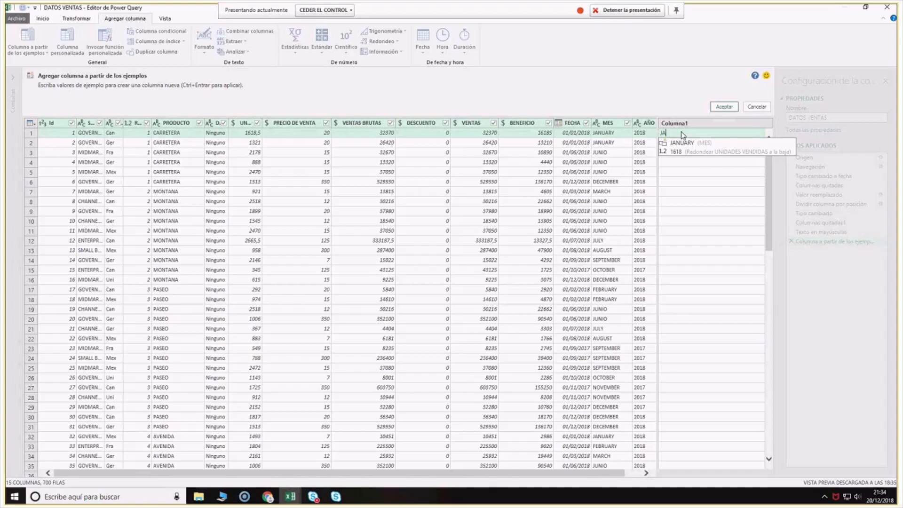
{"action": "type", "text": "N"}
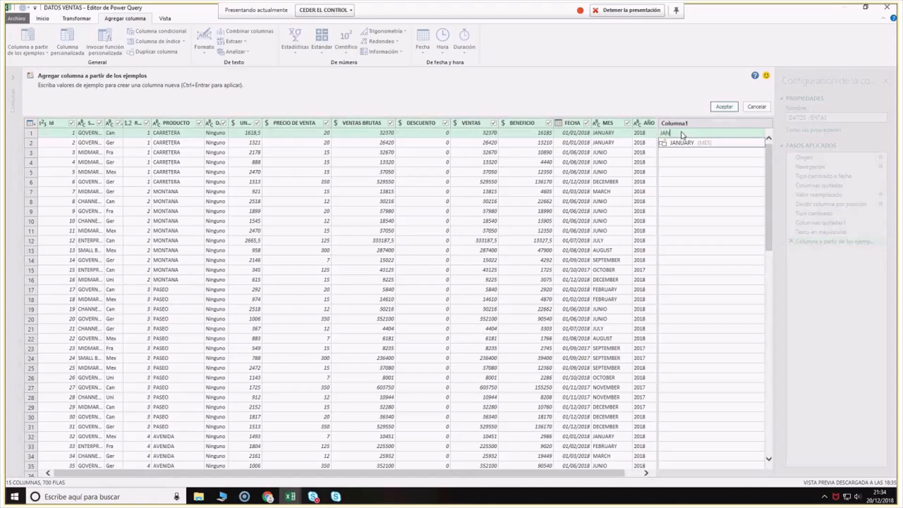
{"action": "key", "text": "Return"}
{"action": "key", "text": "Return"}
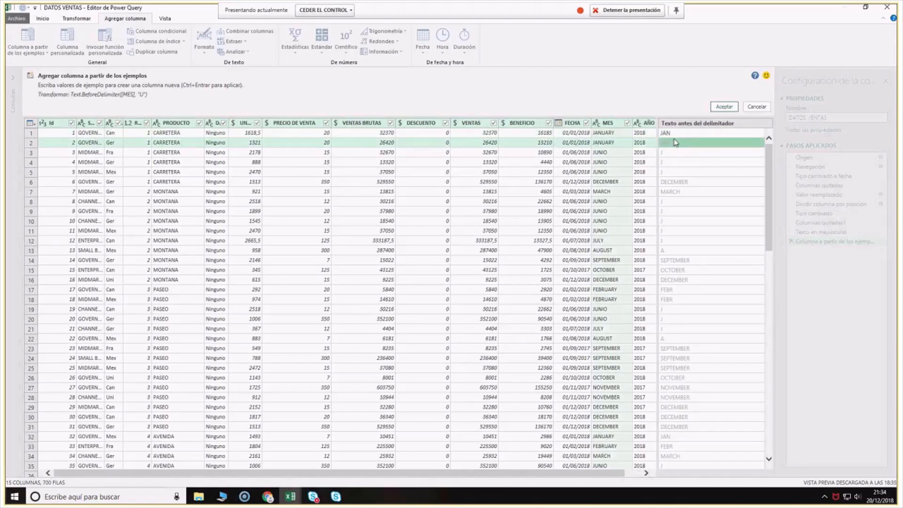
{"action": "left_click", "coordinate": [676, 142]}
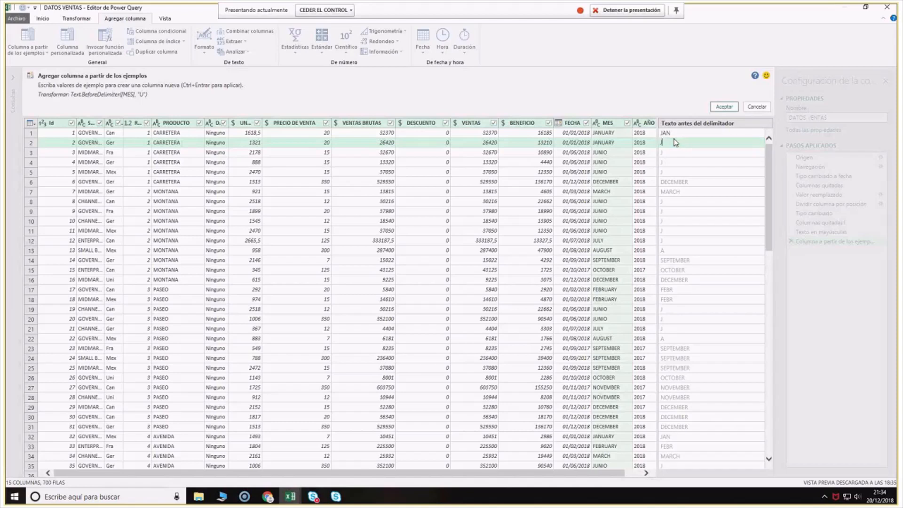
{"action": "type", "text": "JAN"}
{"action": "key", "text": "Down"}
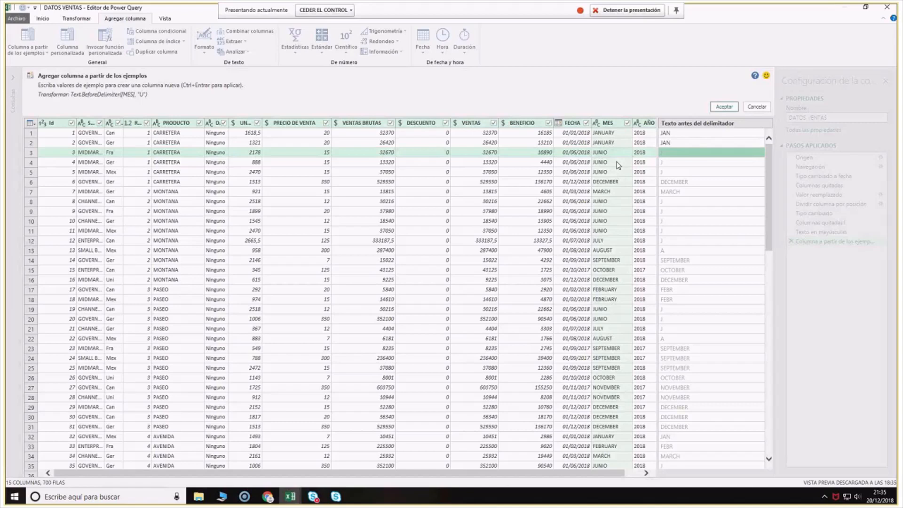
{"action": "left_click", "coordinate": [757, 106]}
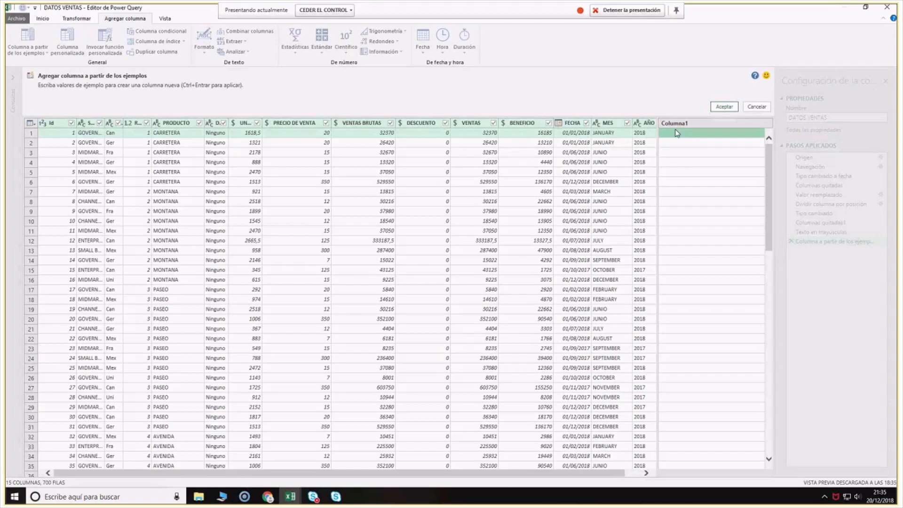
{"action": "type", "text": "c"}
{"action": "key", "text": "BackSpace"}
{"action": "key", "text": "Caps_Lock"}
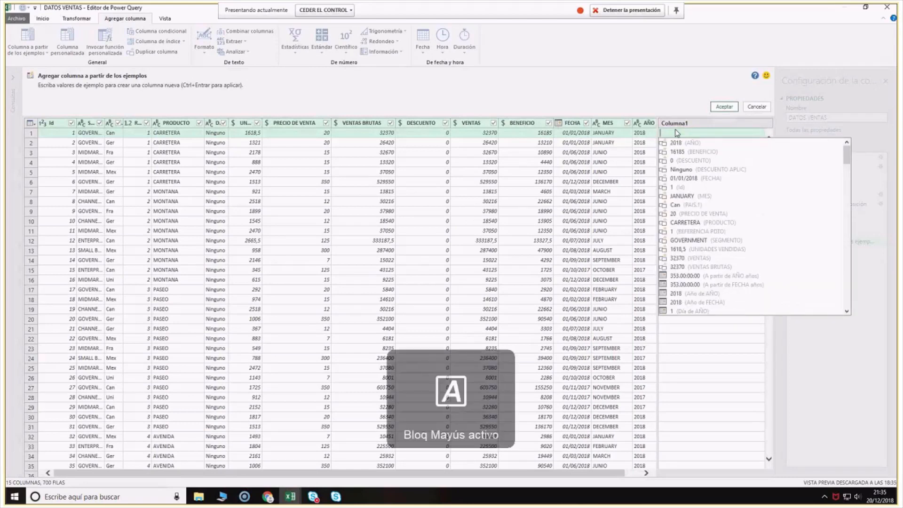
{"action": "type", "text": "CARR"}
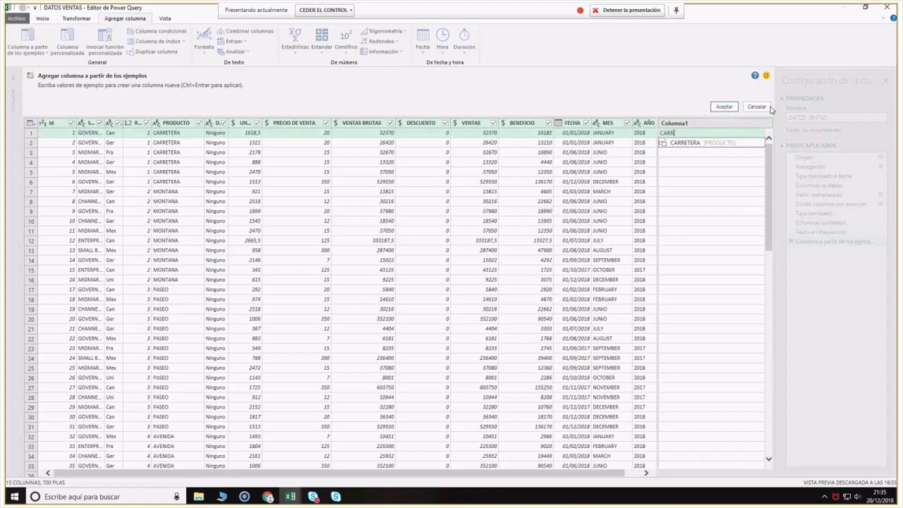
{"action": "key", "text": "Return"}
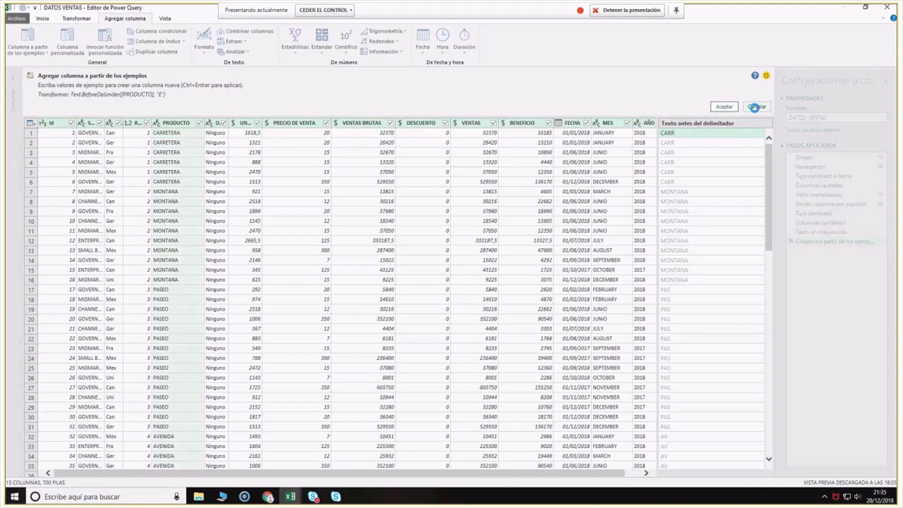
{"action": "left_click", "coordinate": [754, 108]}
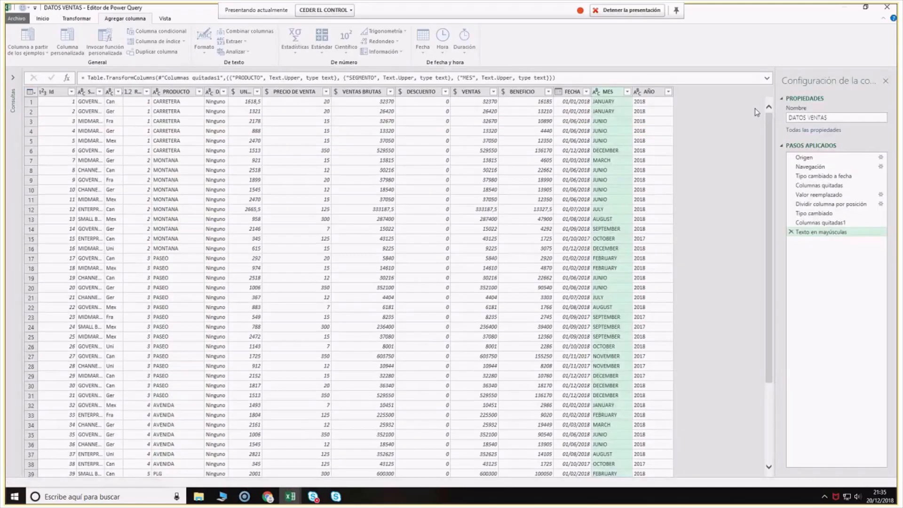
Start a column from examples that abbreviates PRODUCTO, giving "CARR" for row 1 and "MON" for row 7
{"action": "left_click", "coordinate": [36, 36]}
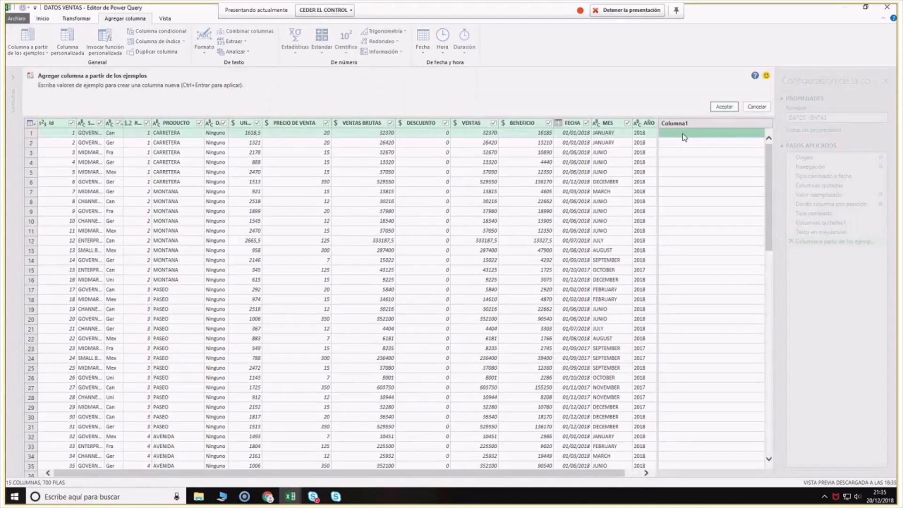
{"action": "left_click", "coordinate": [683, 134]}
{"action": "type", "text": "CAR"}
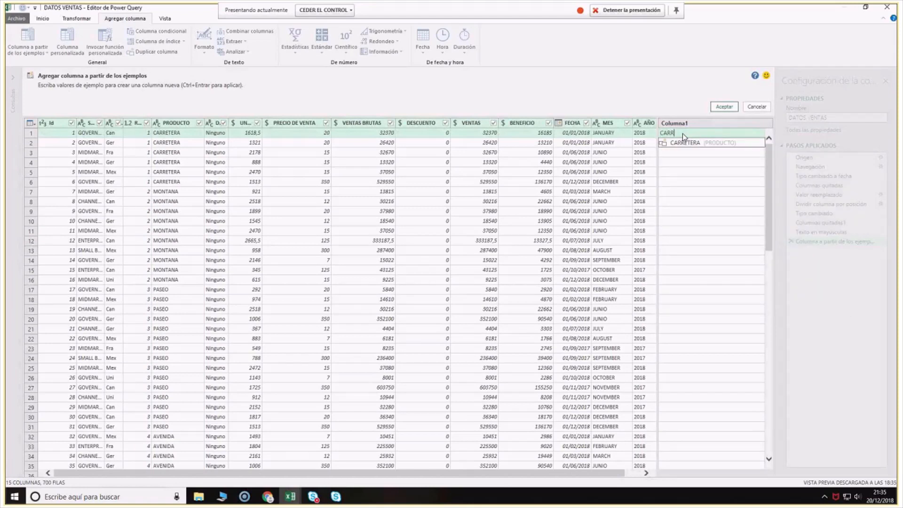
{"action": "type", "text": "R"}
{"action": "key", "text": "Return"}
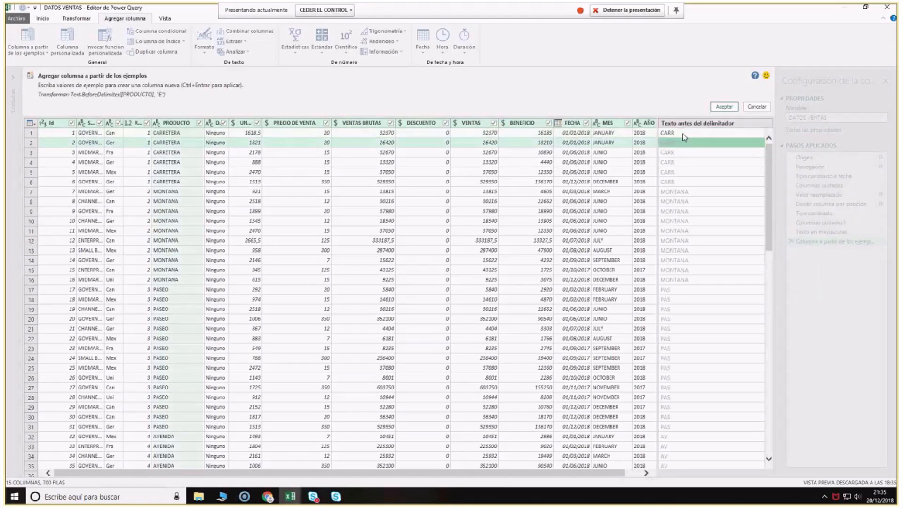
{"action": "left_click", "coordinate": [668, 193]}
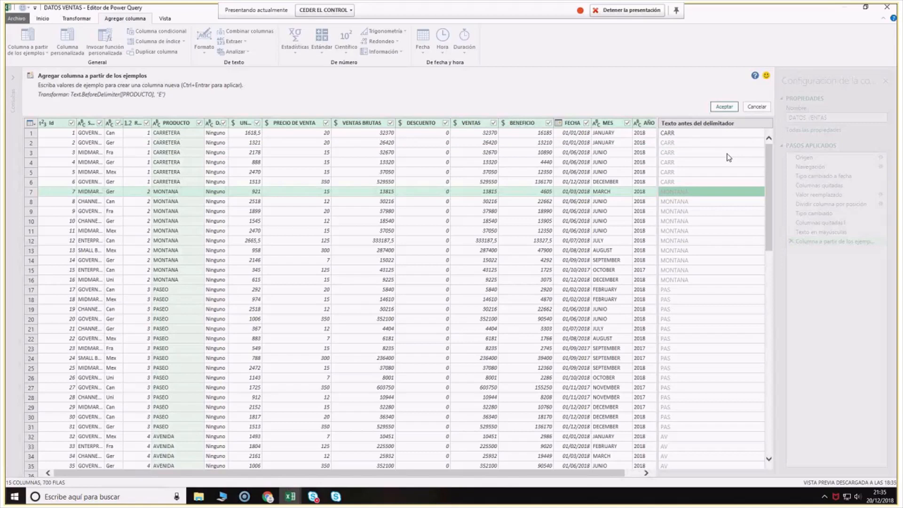
{"action": "type", "text": "MON"}
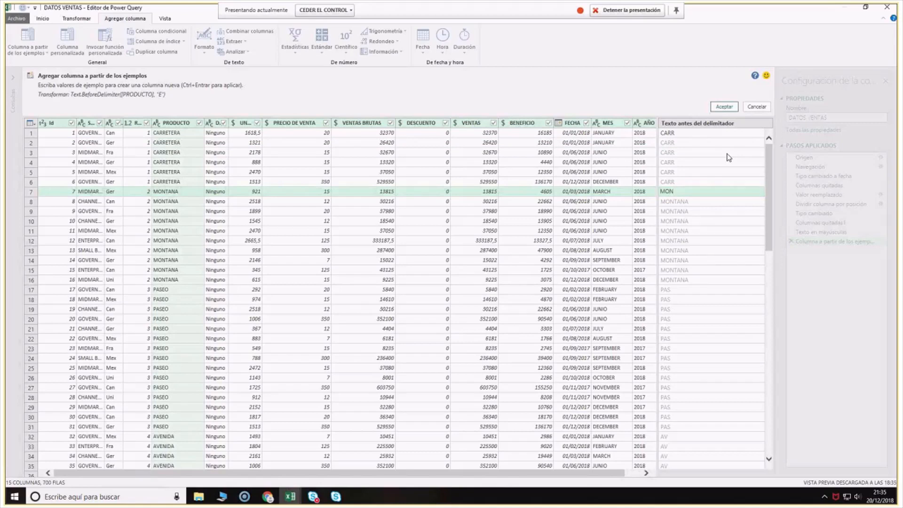
{"action": "key", "text": "Return"}
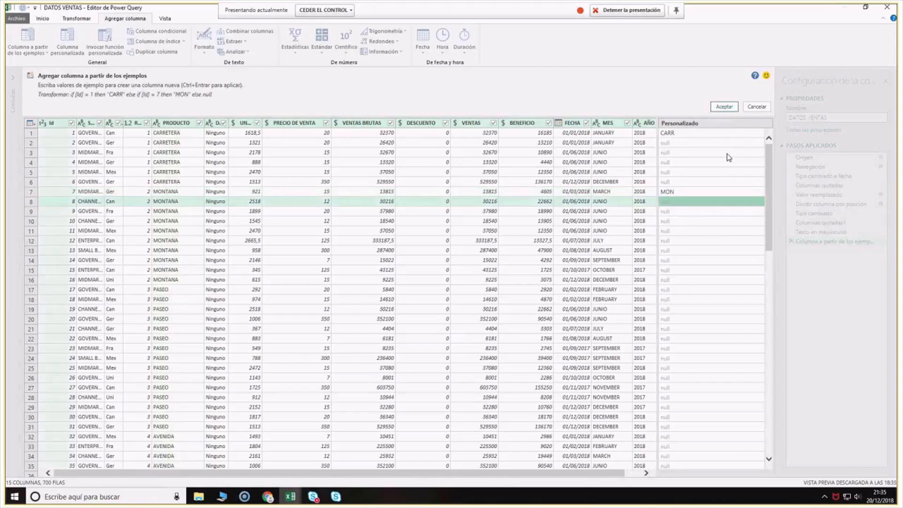
Examine the suggested values down the example column and compare them with the product names
{"action": "left_click", "coordinate": [685, 141]}
{"action": "scroll", "coordinate": [687, 150], "scroll_direction": "down", "scroll_amount": 1}
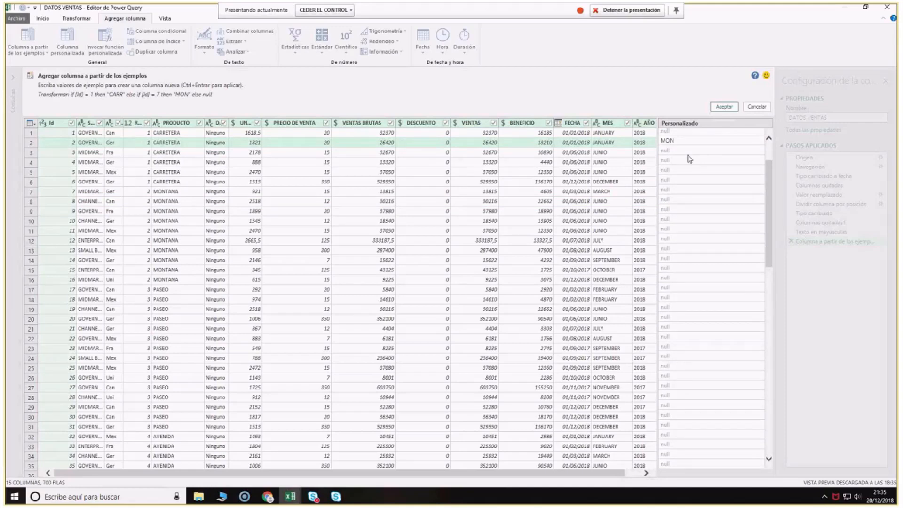
{"action": "scroll", "coordinate": [689, 158], "scroll_direction": "down", "scroll_amount": 5}
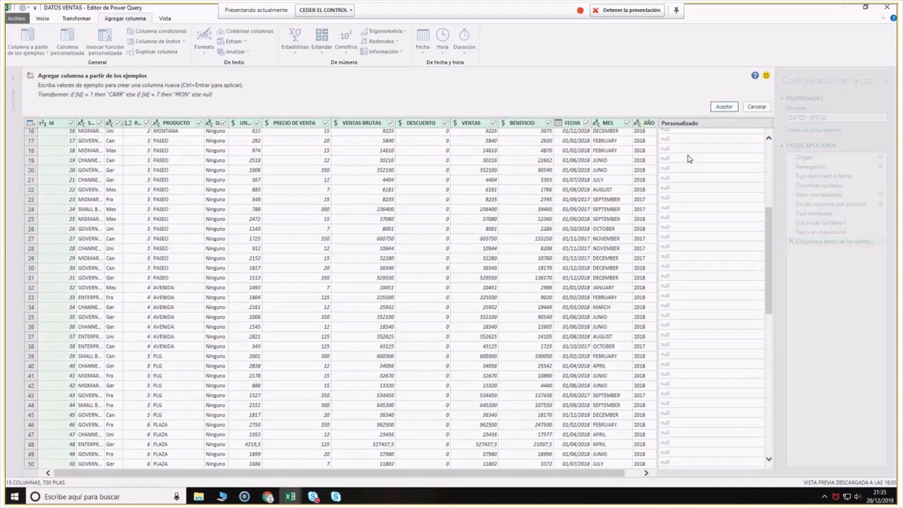
{"action": "scroll", "coordinate": [689, 159], "scroll_direction": "down", "scroll_amount": 10}
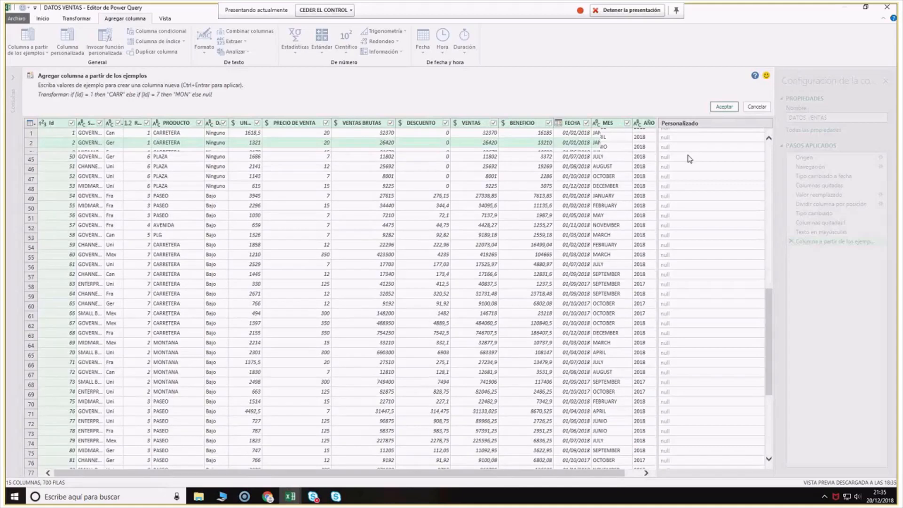
{"action": "scroll", "coordinate": [689, 158], "scroll_direction": "up", "scroll_amount": 15}
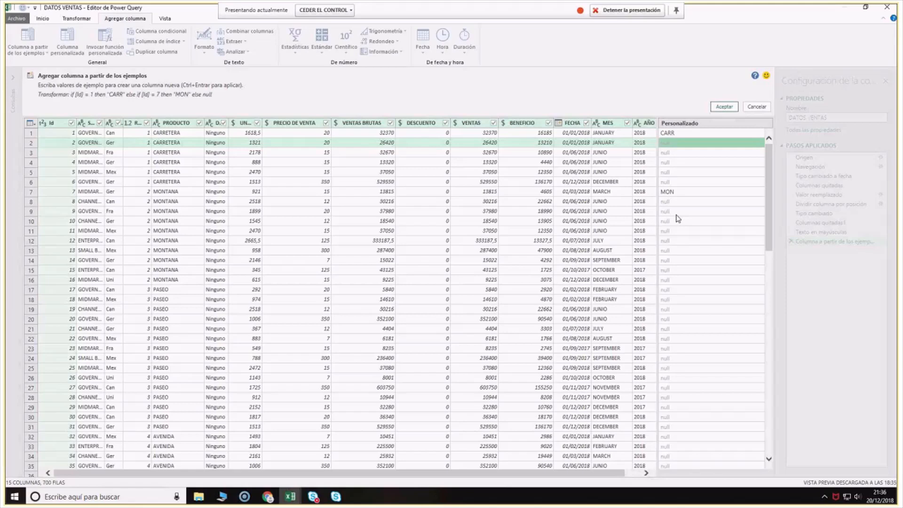
{"action": "scroll", "coordinate": [679, 231], "scroll_direction": "down", "scroll_amount": 7}
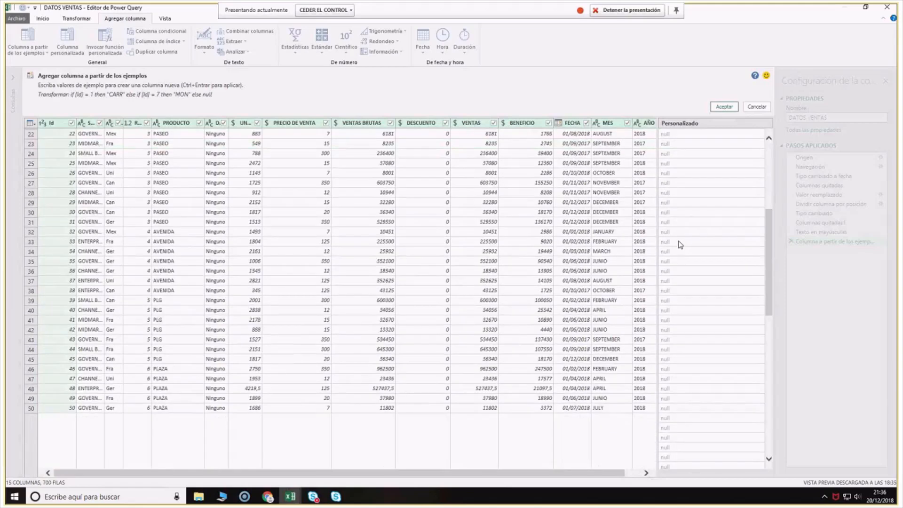
{"action": "scroll", "coordinate": [680, 244], "scroll_direction": "down", "scroll_amount": 7}
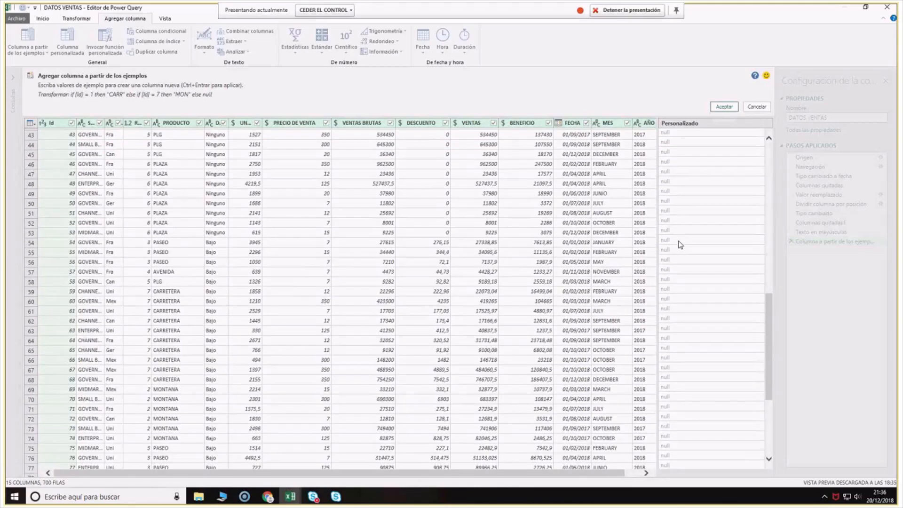
{"action": "scroll", "coordinate": [680, 245], "scroll_direction": "up", "scroll_amount": 1}
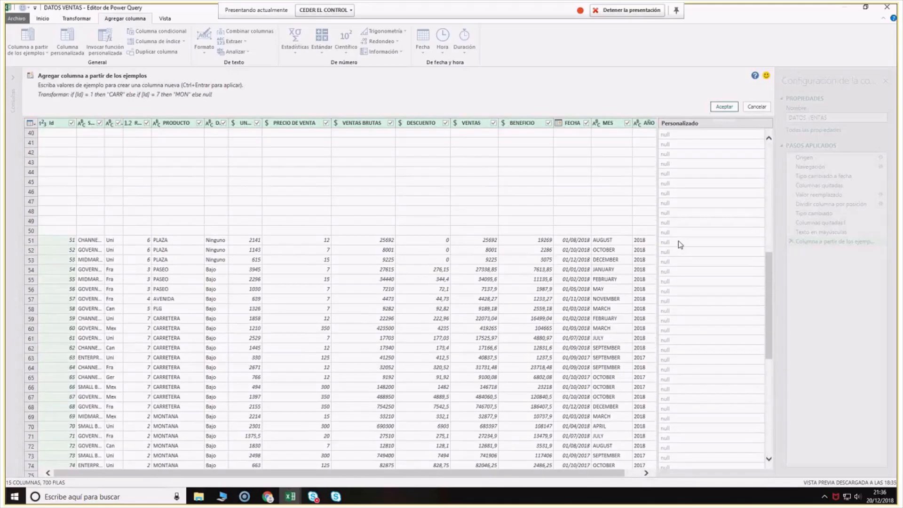
{"action": "scroll", "coordinate": [681, 242], "scroll_direction": "up", "scroll_amount": 13}
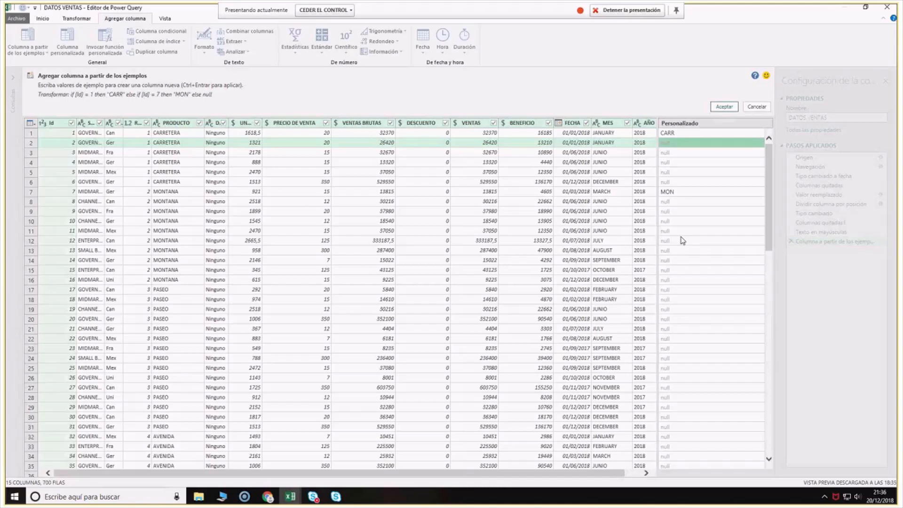
Accept the column from examples and delete its operation from the applied steps
{"action": "left_click", "coordinate": [723, 106]}
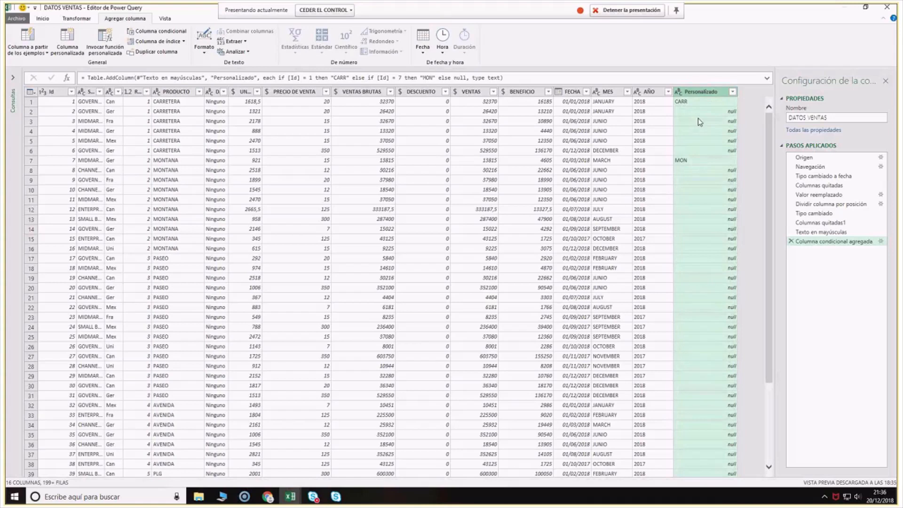
{"action": "left_click", "coordinate": [791, 242]}
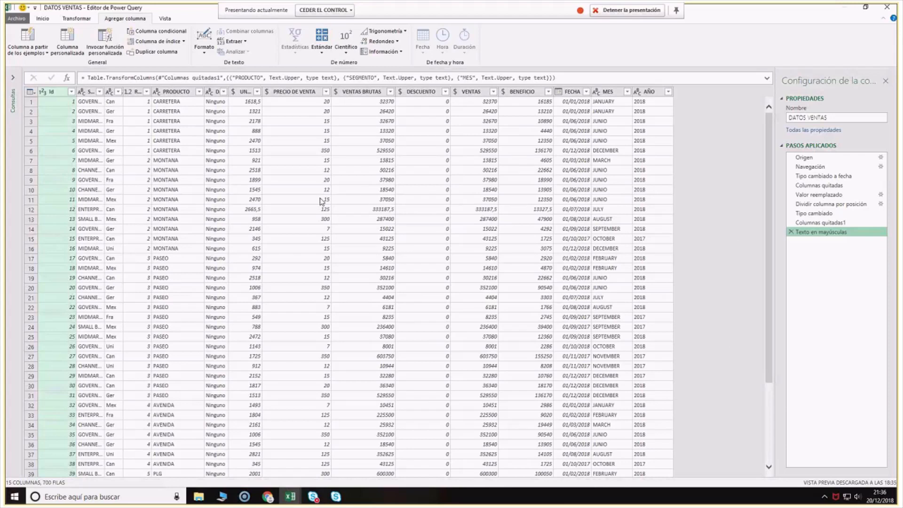
Start a custom column and name it COMPROBAR
{"action": "left_click", "coordinate": [67, 46]}
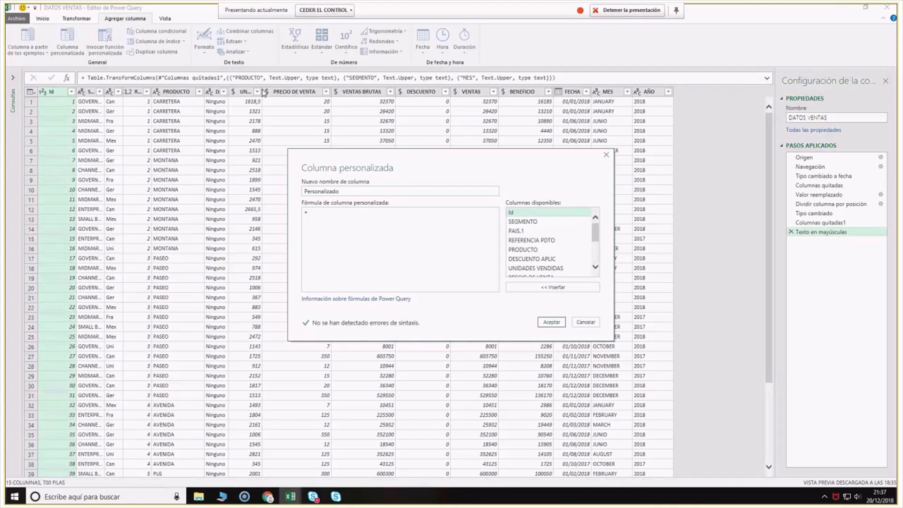
{"action": "double_click", "coordinate": [357, 192]}
{"action": "type", "text": "COMPRA"}
{"action": "key", "text": "BackSpace"}
{"action": "type", "text": "OBAR"}
Define the COMPROBAR column's formula as [UNIDADES VENDIDAS]*[PRECIO DE VENTA] and create the column
{"action": "left_click", "coordinate": [310, 212]}
{"action": "left_click", "coordinate": [556, 268]}
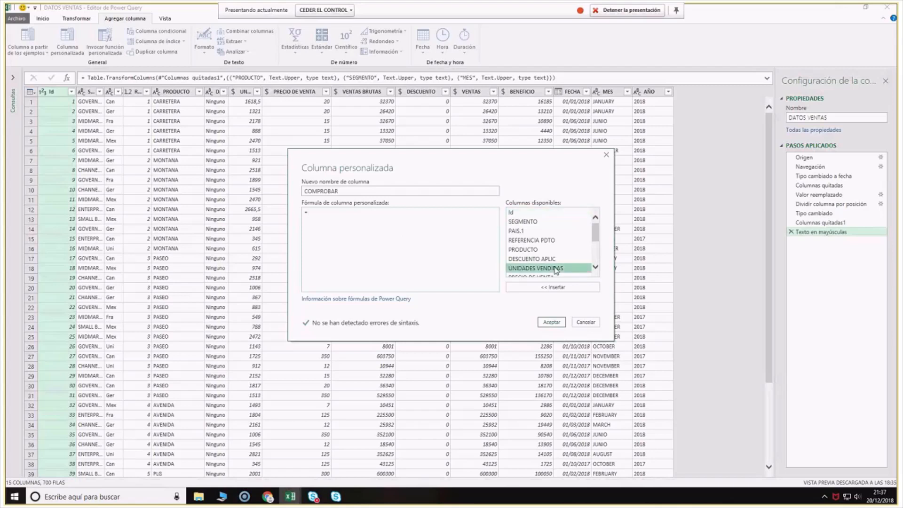
{"action": "double_click", "coordinate": [556, 268]}
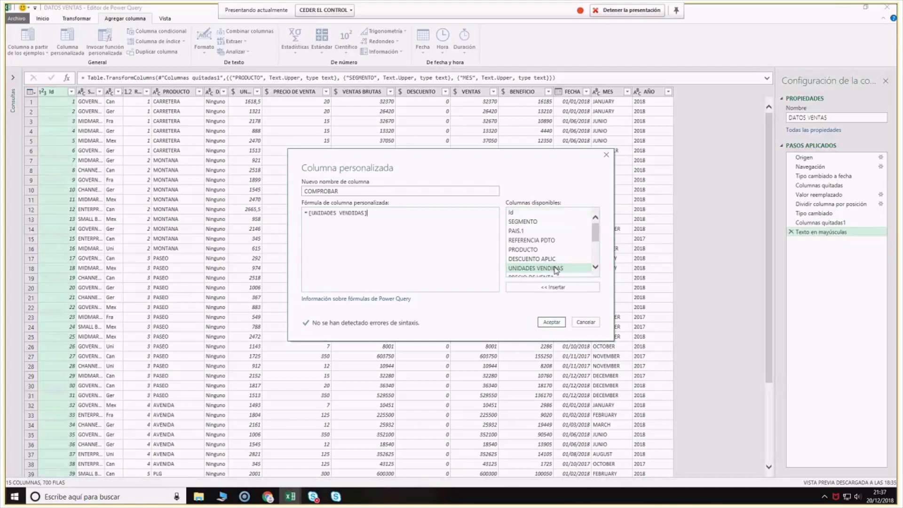
{"action": "type", "text": "*"}
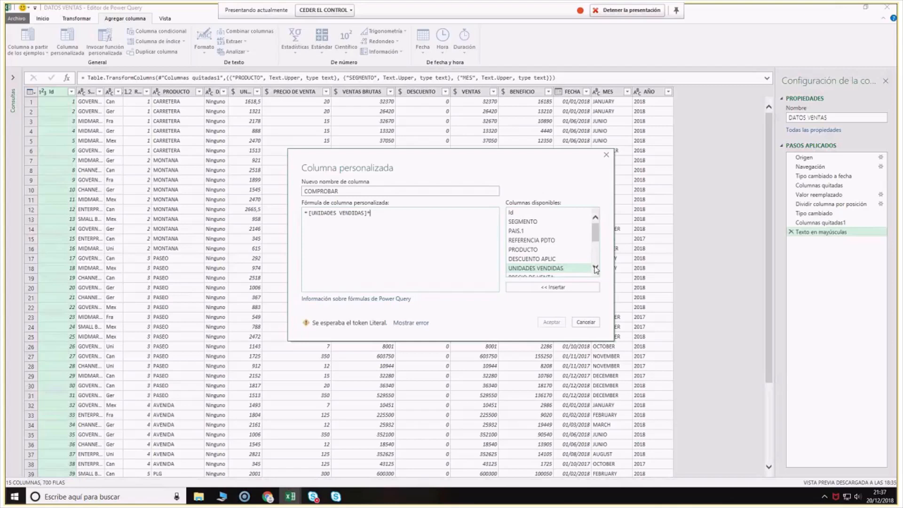
{"action": "left_click", "coordinate": [596, 269]}
{"action": "double_click", "coordinate": [548, 268]}
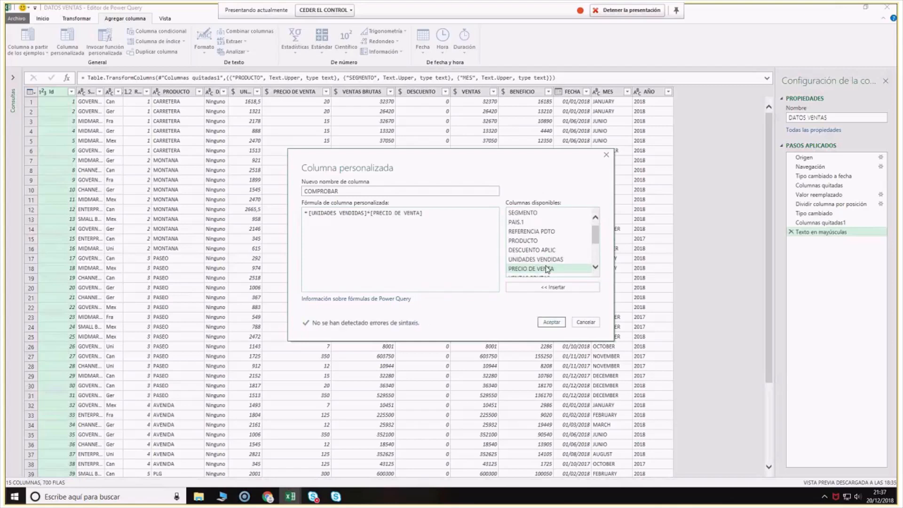
{"action": "left_click", "coordinate": [552, 323]}
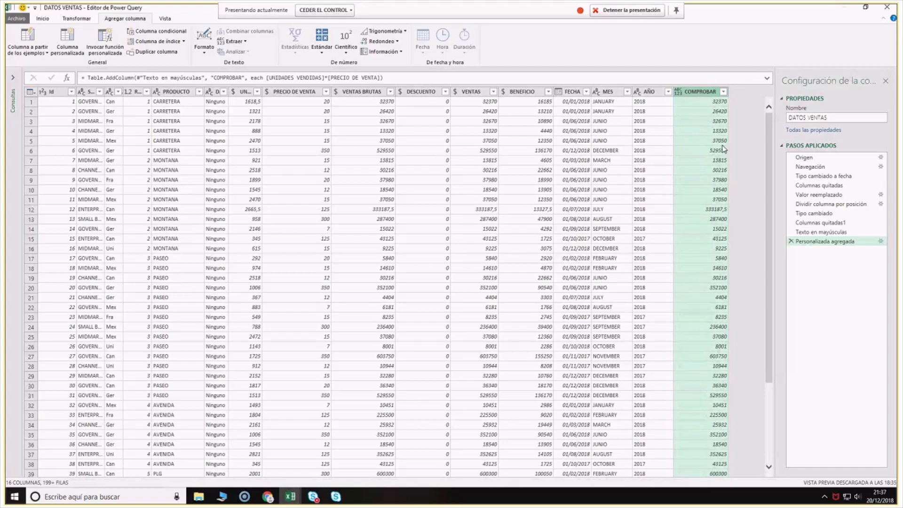
{"action": "left_click", "coordinate": [68, 48]}
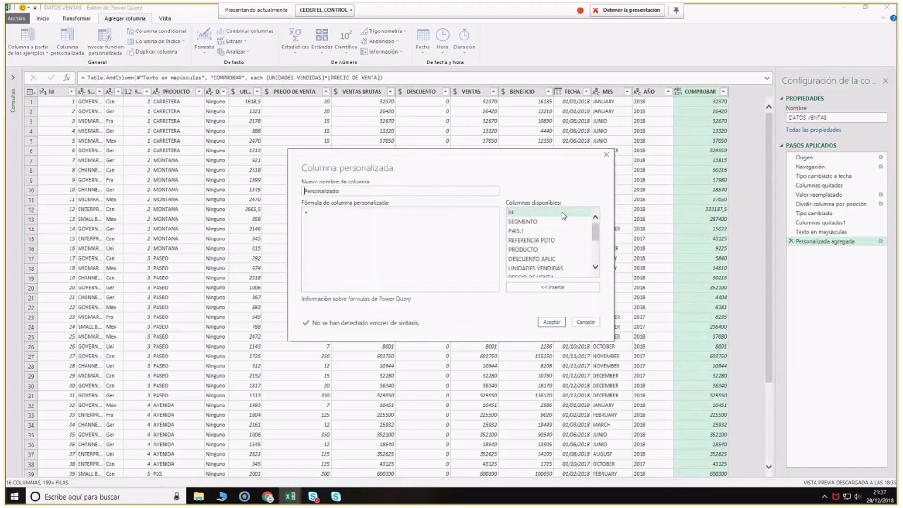
{"action": "scroll", "coordinate": [562, 226], "scroll_direction": "down", "scroll_amount": 3}
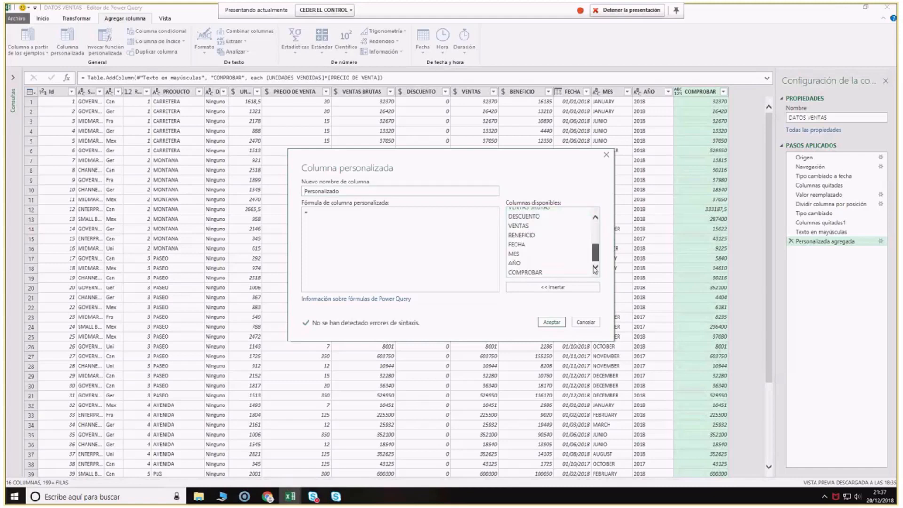
{"action": "scroll", "coordinate": [541, 223], "scroll_direction": "up", "scroll_amount": 3}
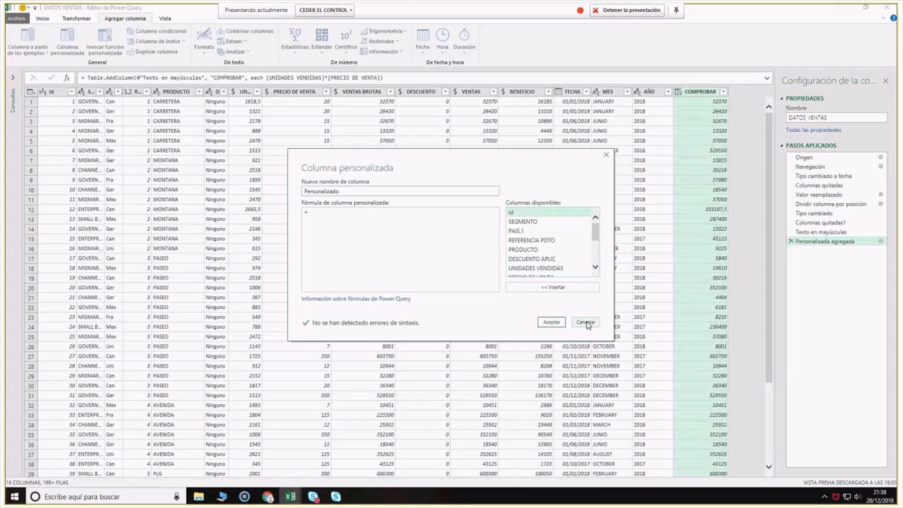
{"action": "left_click", "coordinate": [606, 155]}
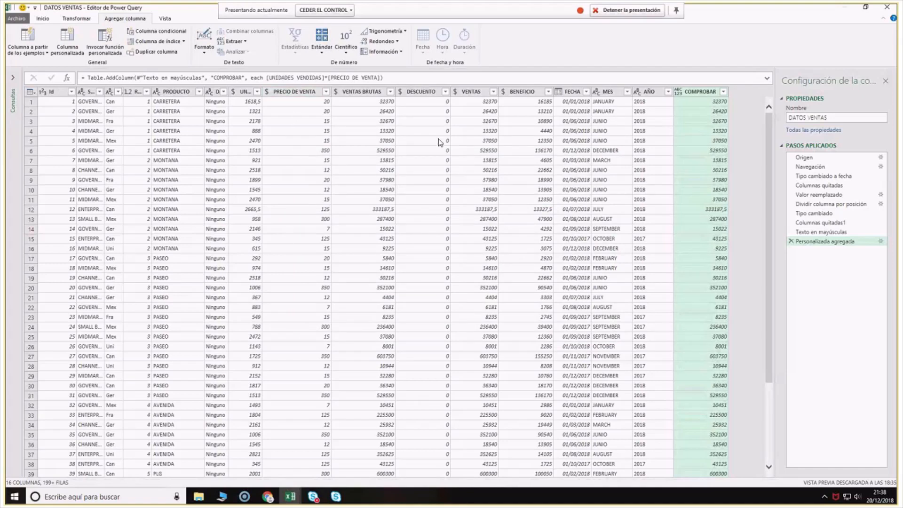
Add another custom column with the formula [PRECIO DE VENTA]+2, keeping the default name Personalizado
{"action": "left_click", "coordinate": [70, 39]}
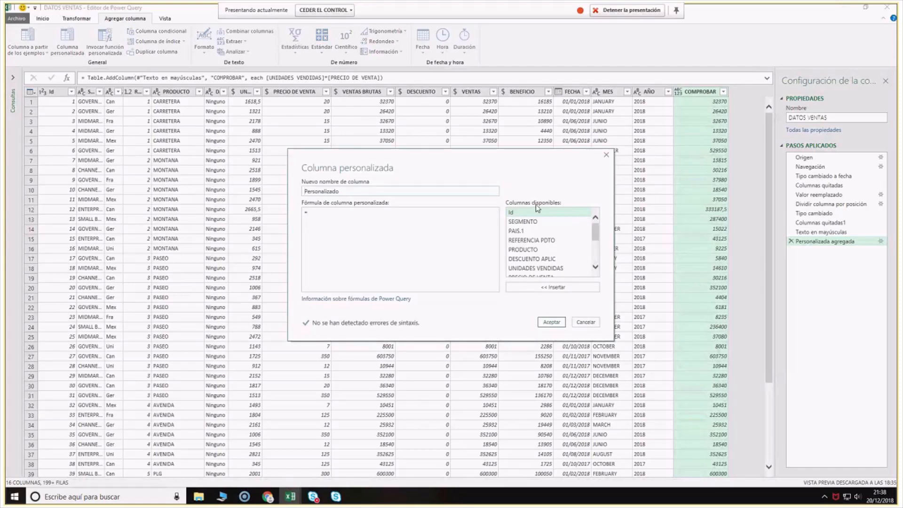
{"action": "left_click", "coordinate": [595, 268]}
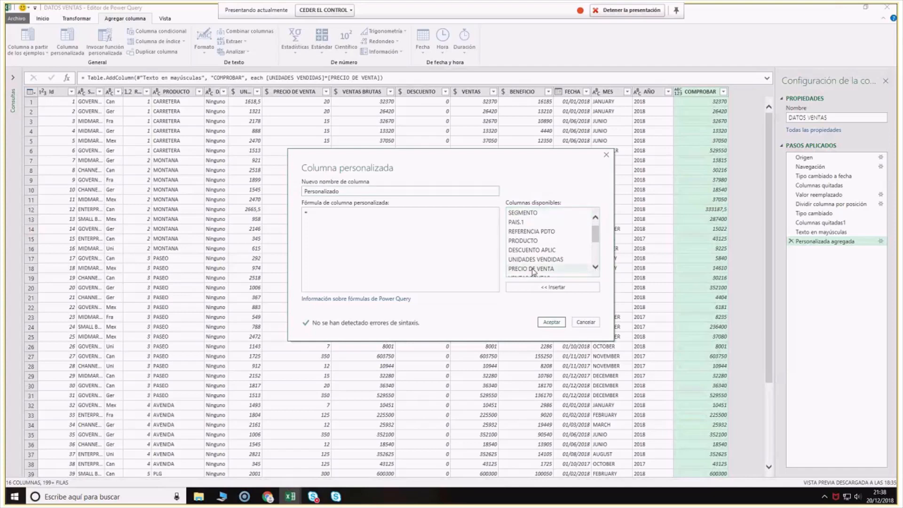
{"action": "left_click", "coordinate": [533, 269]}
{"action": "double_click", "coordinate": [533, 269]}
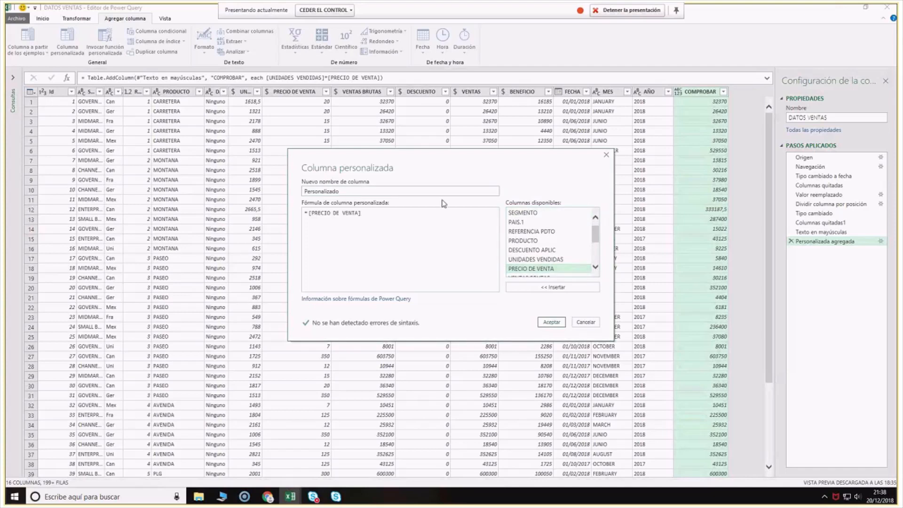
{"action": "type", "text": "+2"}
{"action": "left_click", "coordinate": [551, 322]}
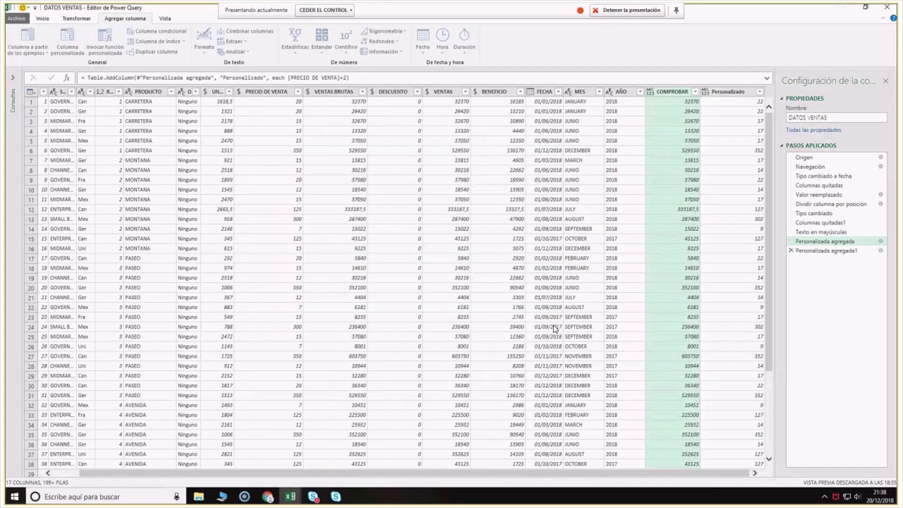
Rename the Personalizado column to PRECIO NUEVO
{"action": "double_click", "coordinate": [731, 92]}
{"action": "type", "text": "pRECIO"}
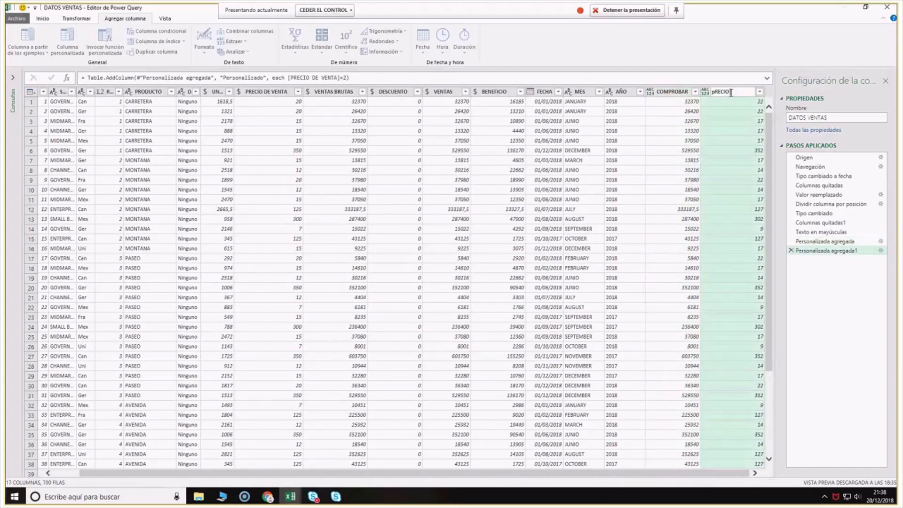
{"action": "key", "text": "BackSpace"}
{"action": "key", "text": "BackSpace"}
{"action": "key", "text": "BackSpace"}
{"action": "key", "text": "BackSpace"}
{"action": "key", "text": "BackSpace"}
{"action": "key", "text": "BackSpace"}
{"action": "type", "text": "PRECIO NUEV"}
{"action": "type", "text": "O"}
{"action": "key", "text": "Return"}
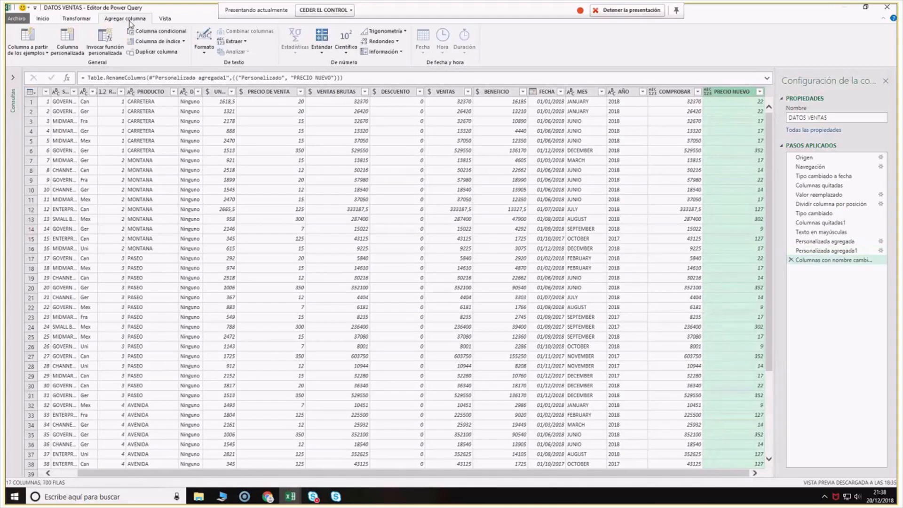
Start a conditional column with the condition that BENEFICIO is less than (es menor que) 1000
{"action": "left_click", "coordinate": [167, 34]}
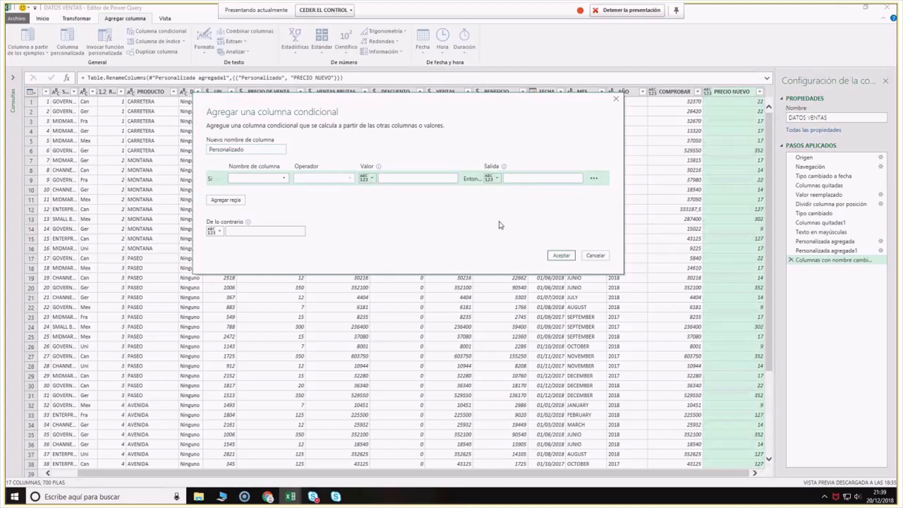
{"action": "key", "text": "Escape"}
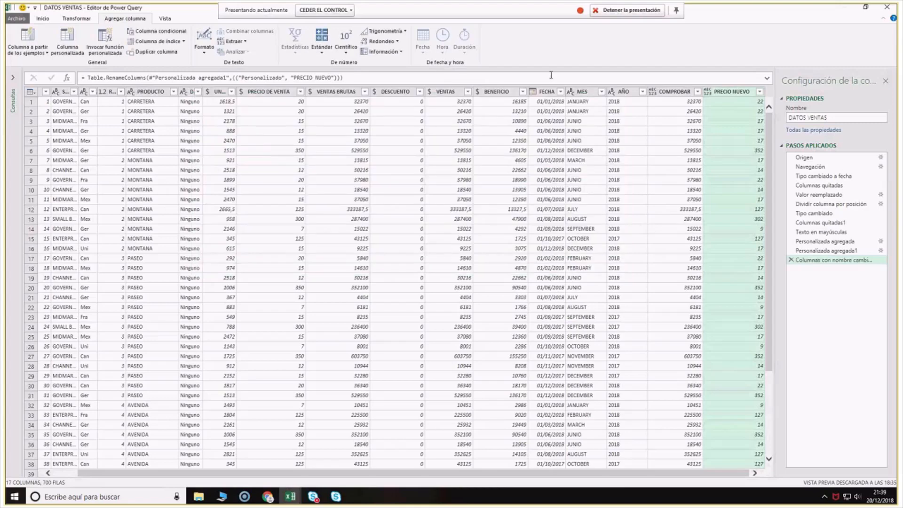
{"action": "left_click", "coordinate": [493, 92]}
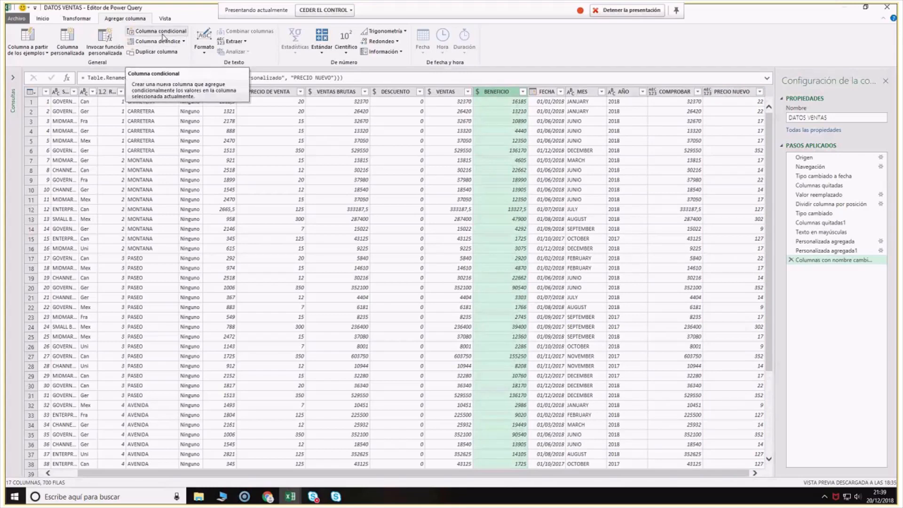
{"action": "left_click", "coordinate": [163, 35]}
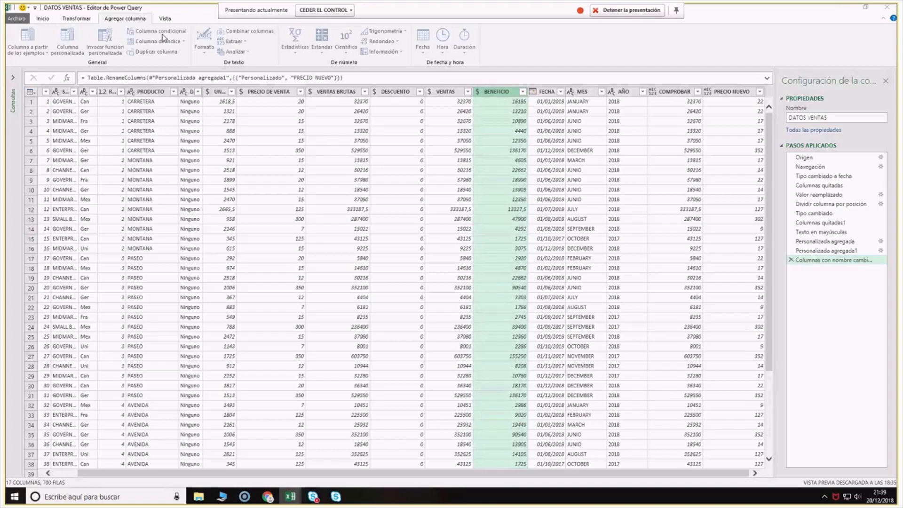
{"action": "left_click", "coordinate": [301, 239]}
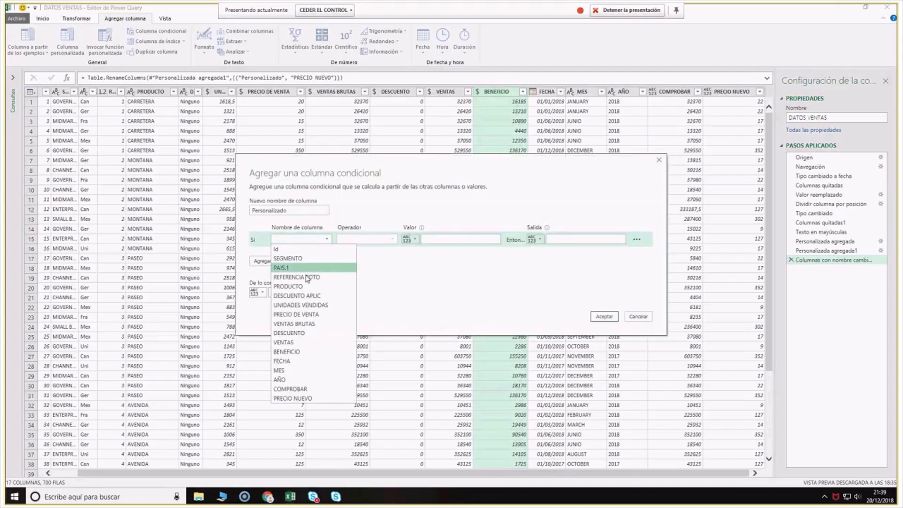
{"action": "left_click", "coordinate": [298, 353]}
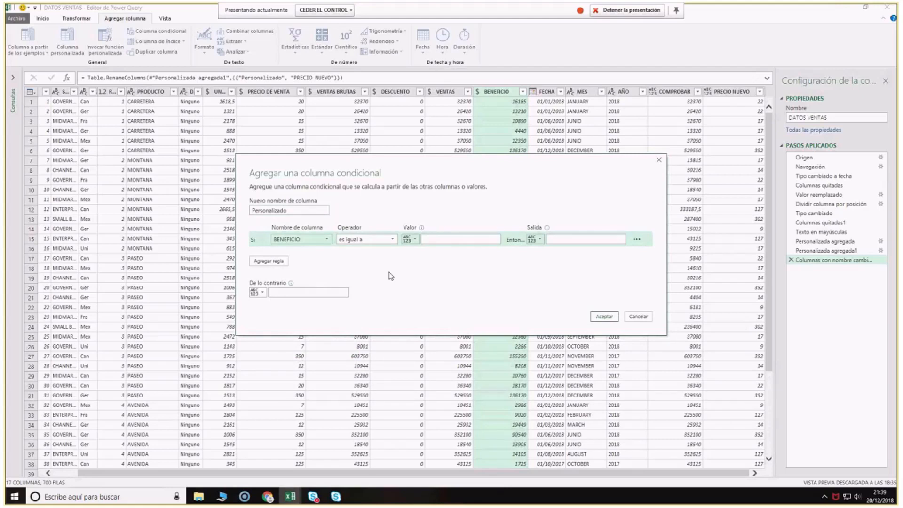
{"action": "left_click", "coordinate": [380, 243]}
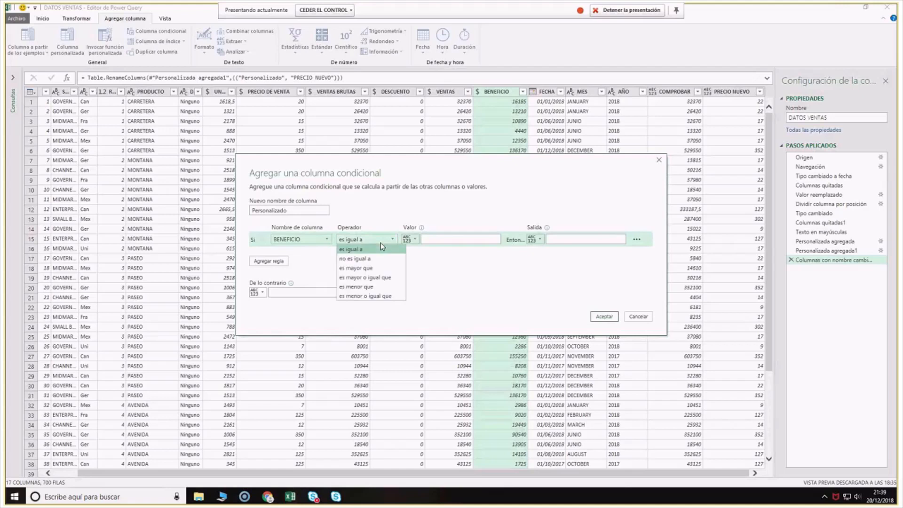
{"action": "left_click", "coordinate": [372, 287]}
{"action": "left_click", "coordinate": [436, 241]}
{"action": "type", "text": "1000"}
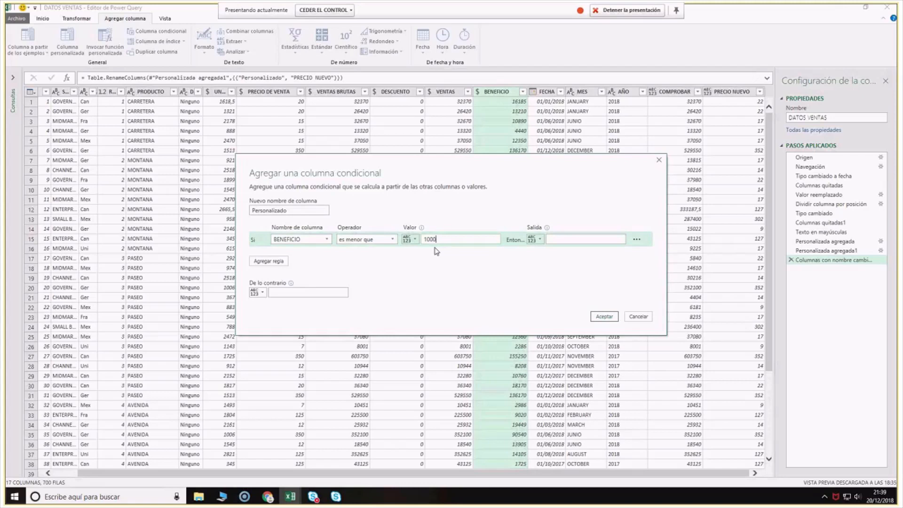
Set the conditional column's output to REVISAR and its otherwise value to OK, and create the column
{"action": "left_click", "coordinate": [568, 239]}
{"action": "type", "text": "REVISAR"}
{"action": "left_click", "coordinate": [280, 292]}
{"action": "type", "text": "OK"}
{"action": "left_click", "coordinate": [603, 316]}
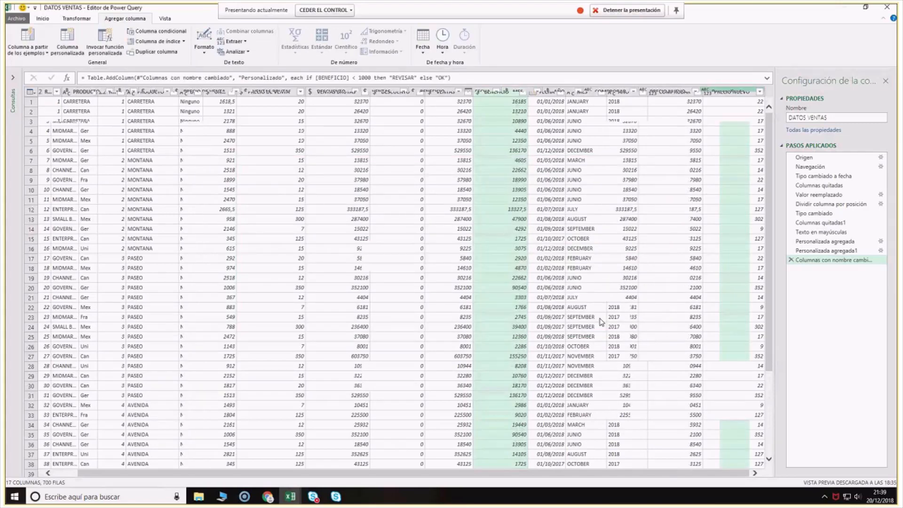
Rename the conditional column to eVALUAR BENF
{"action": "double_click", "coordinate": [727, 92]}
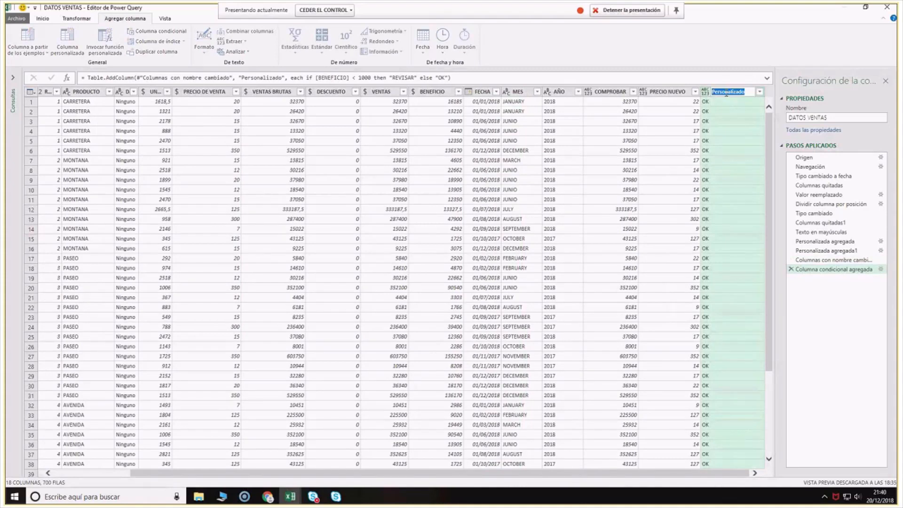
{"action": "key", "text": "Return"}
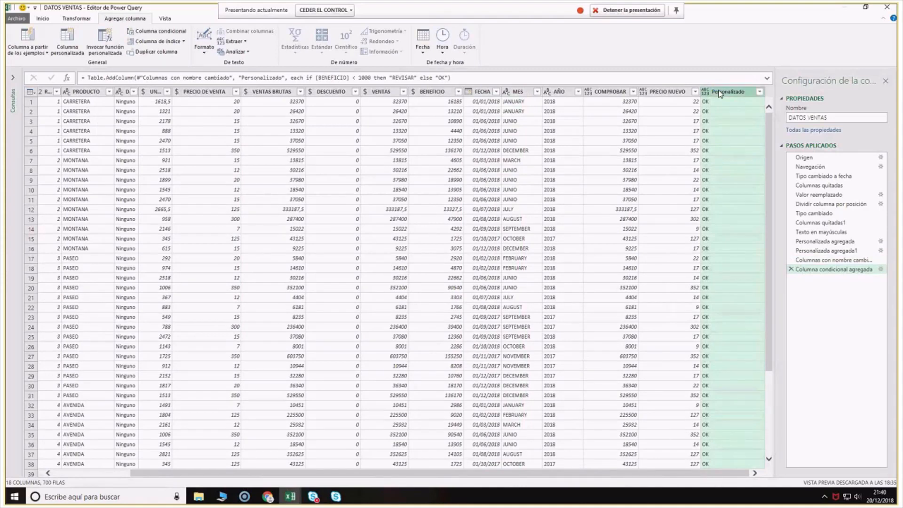
{"action": "double_click", "coordinate": [727, 93]}
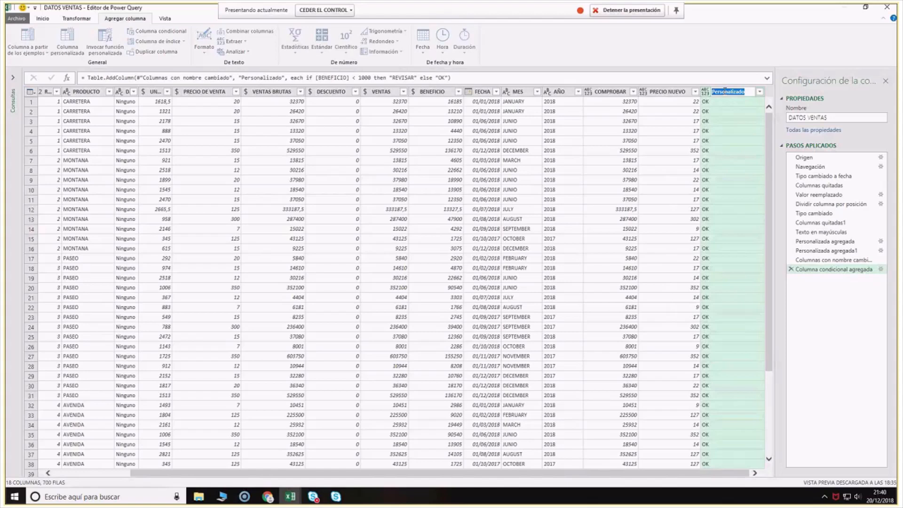
{"action": "type", "text": "eVALUAR BENF"}
{"action": "key", "text": "Return"}
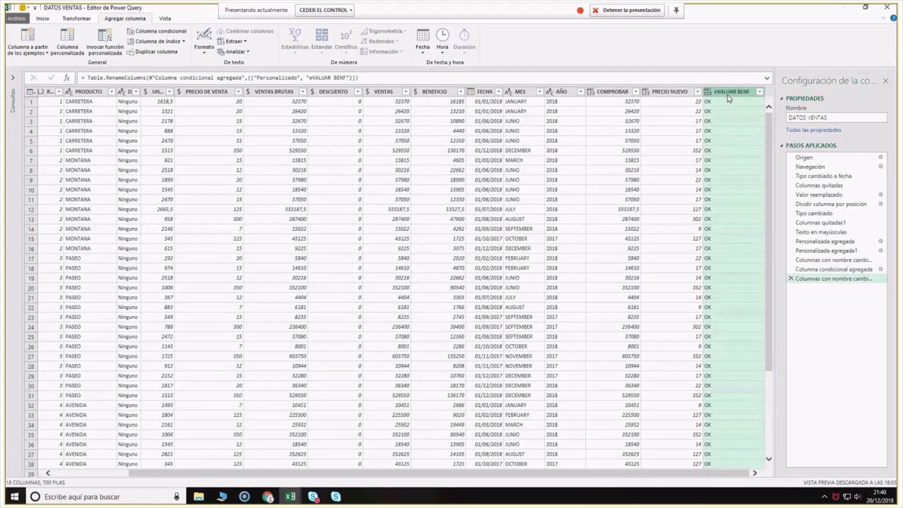
Look through the eVALUAR BENF column for rows marked REVISAR
{"action": "scroll", "coordinate": [729, 141], "scroll_direction": "down", "scroll_amount": 20}
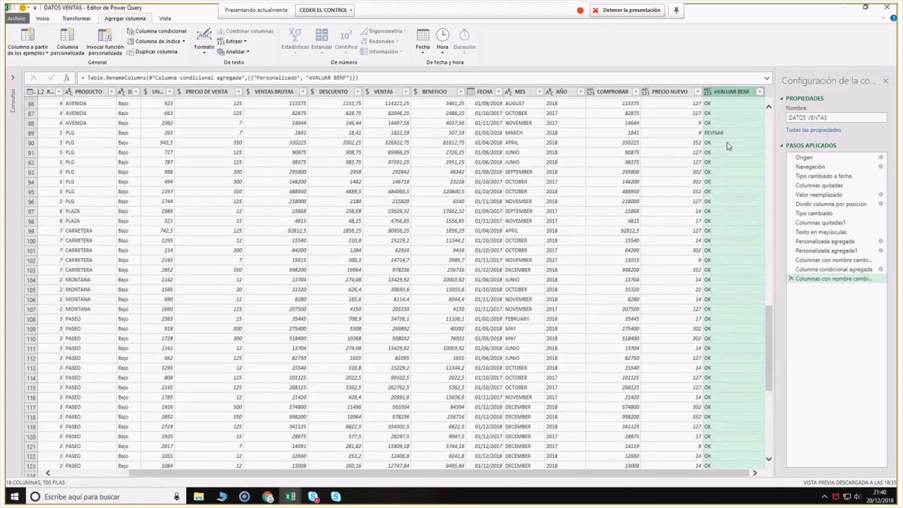
{"action": "left_click", "coordinate": [725, 133]}
{"action": "left_click_drag", "start_coordinate": [769, 287], "coordinate": [768, 107]}
Try the monospaced font and white-space display options of the data preview and restore their original settings
{"action": "left_click", "coordinate": [165, 19]}
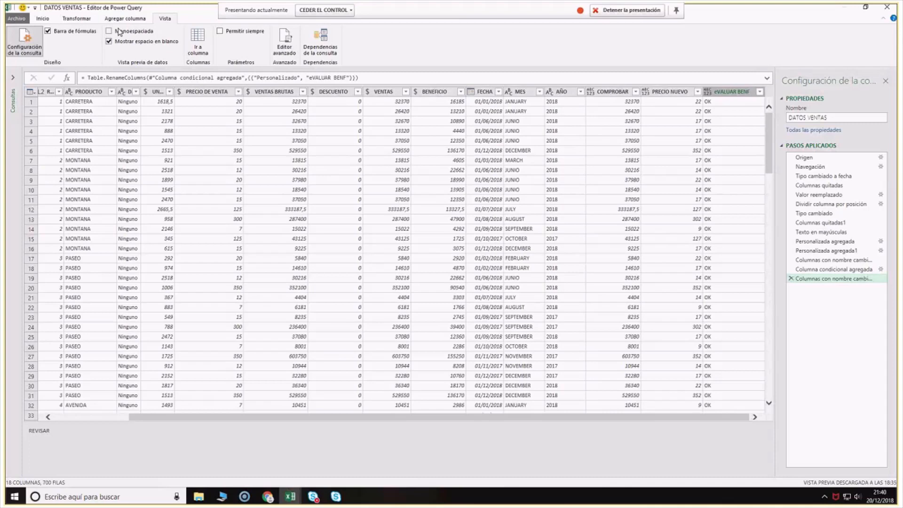
{"action": "left_click", "coordinate": [110, 31]}
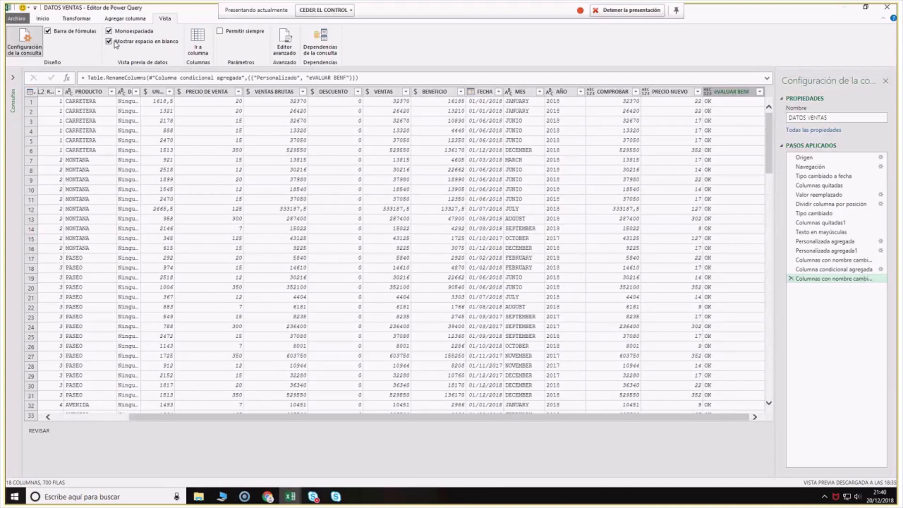
{"action": "left_click", "coordinate": [116, 42]}
{"action": "left_click", "coordinate": [116, 32]}
{"action": "left_click", "coordinate": [116, 41]}
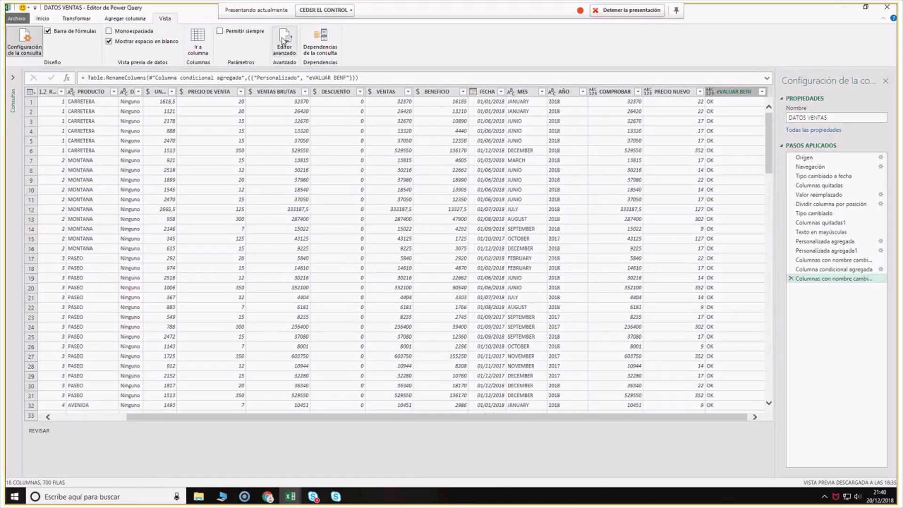
Examine the DATOS VENTAS query's code in the advanced editor and its query dependencies diagram
{"action": "left_click", "coordinate": [283, 40]}
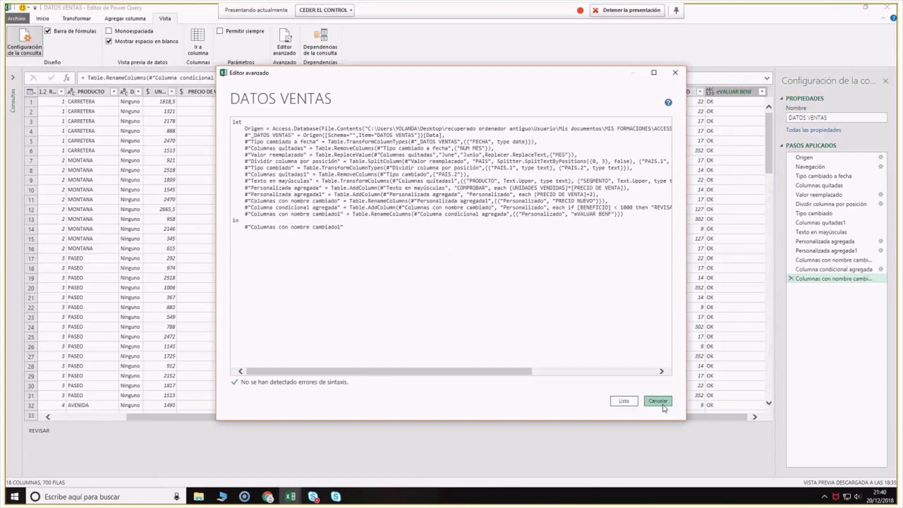
{"action": "left_click", "coordinate": [658, 401]}
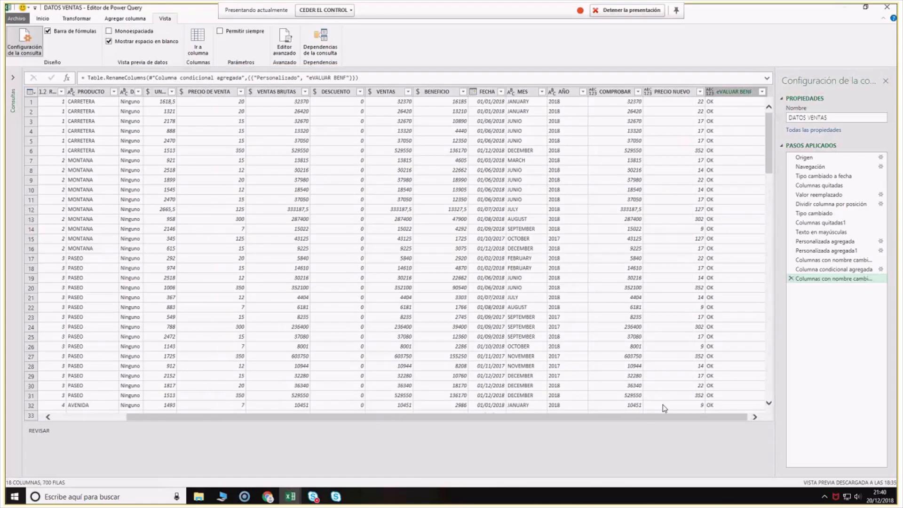
{"action": "left_click", "coordinate": [322, 46]}
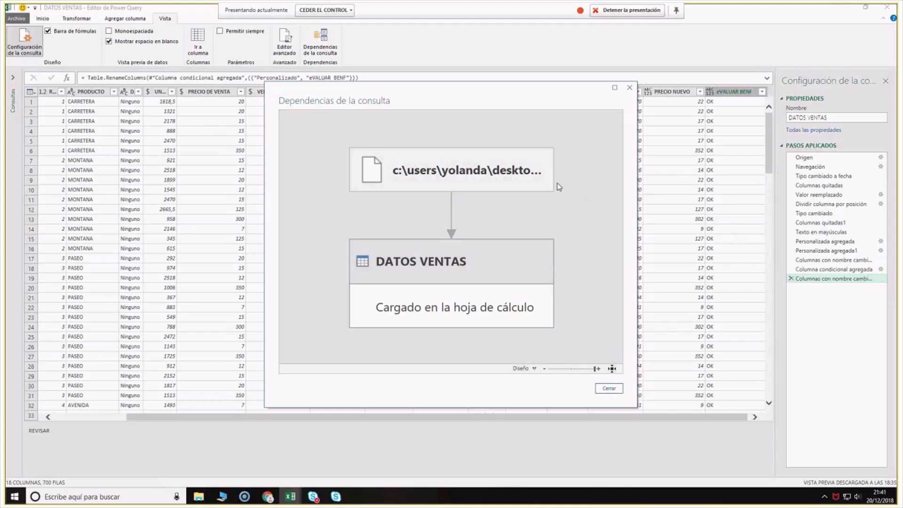
{"action": "left_click", "coordinate": [629, 89]}
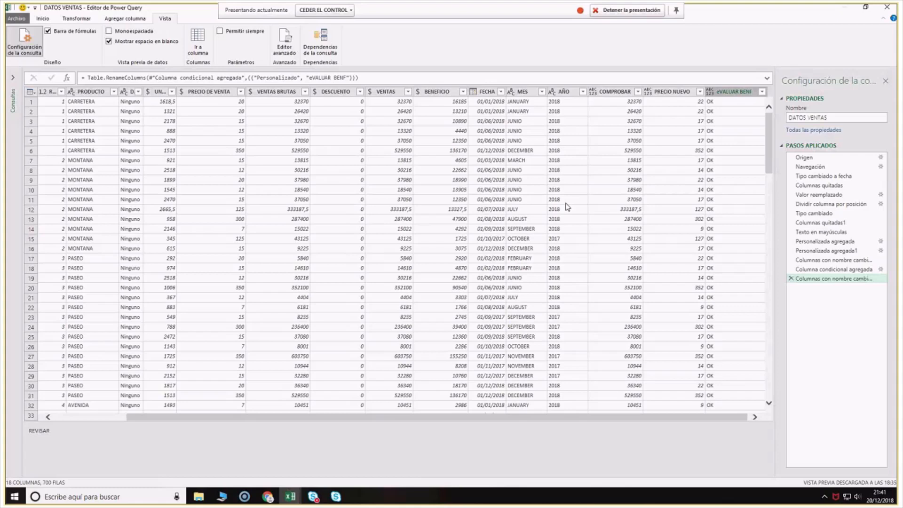
Close the Power Query Editor keeping the changes, and review the loaded table's added columns in the worksheet
{"action": "left_click", "coordinate": [887, 8]}
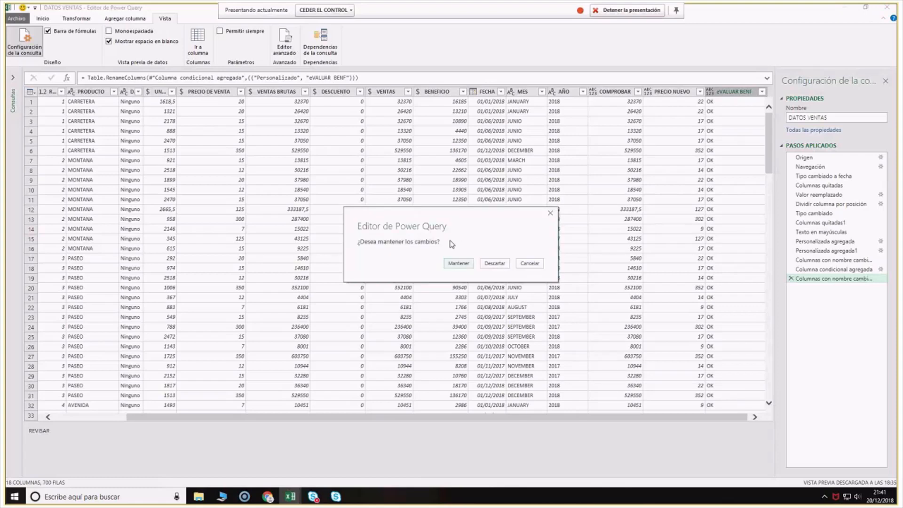
{"action": "left_click", "coordinate": [454, 264]}
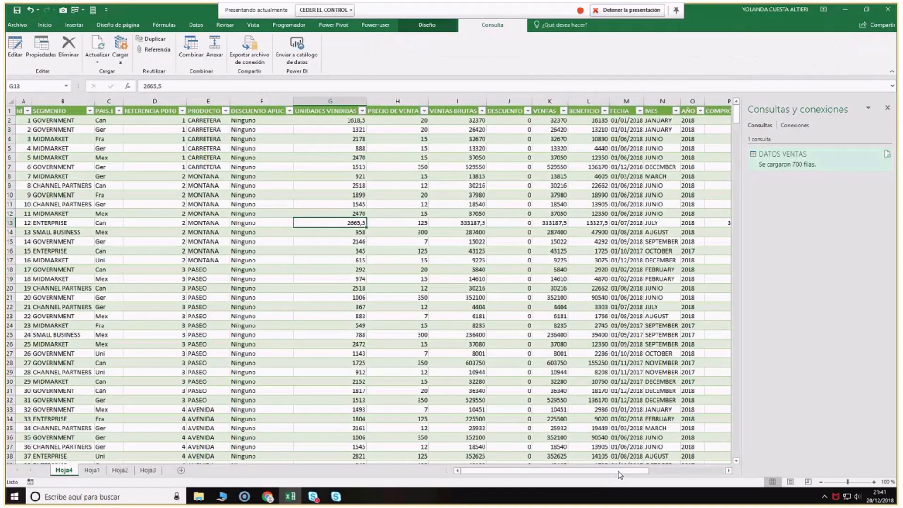
{"action": "left_click_drag", "start_coordinate": [620, 474], "coordinate": [620, 474]}
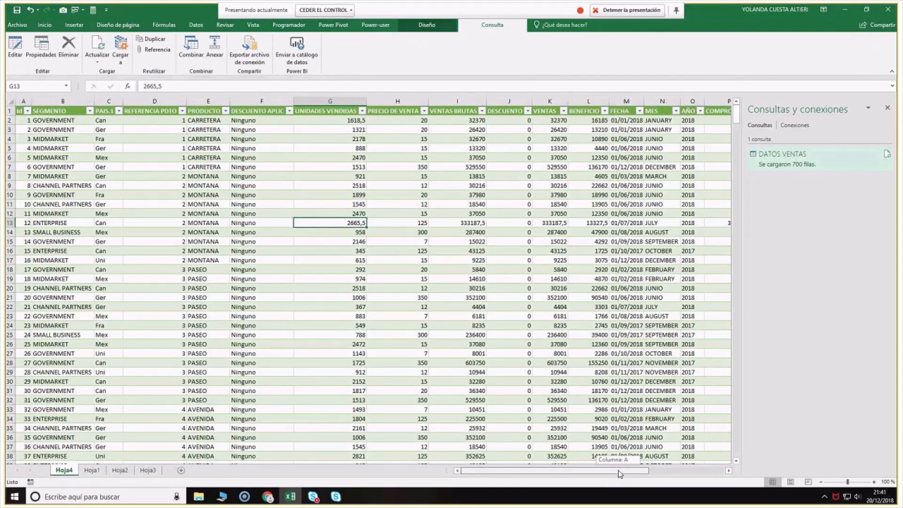
{"action": "left_click_drag", "start_coordinate": [620, 474], "coordinate": [671, 474]}
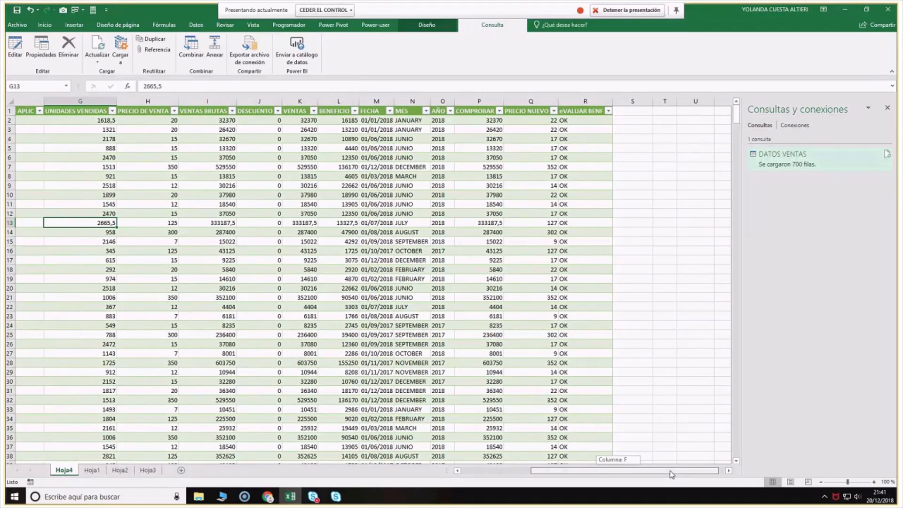
{"action": "left_click_drag", "start_coordinate": [672, 475], "coordinate": [222, 224]}
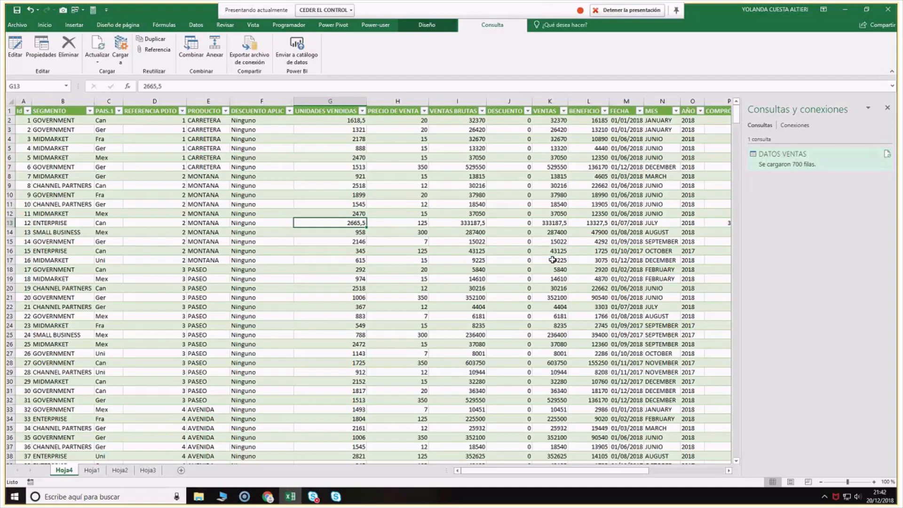
Examine the Excel add-ins options and the add-in types that can be managed, leaving without changes
{"action": "left_click", "coordinate": [335, 25]}
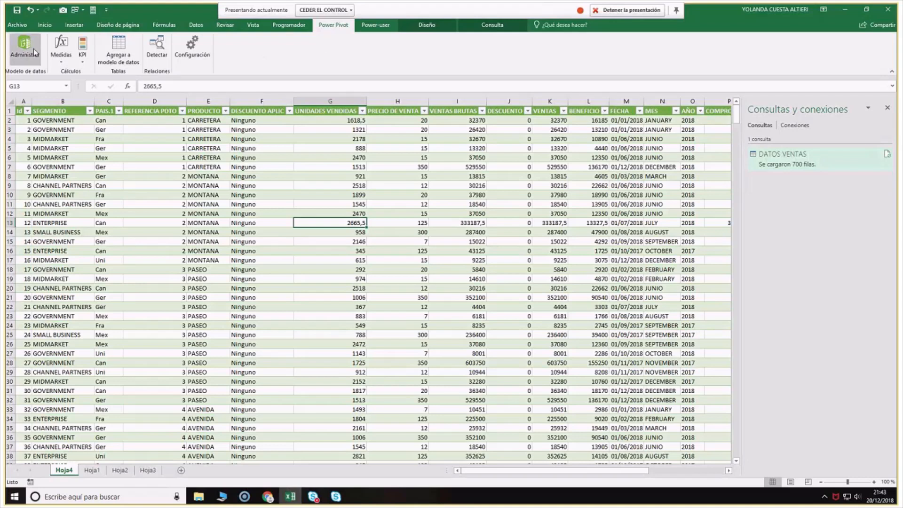
{"action": "left_click", "coordinate": [20, 27]}
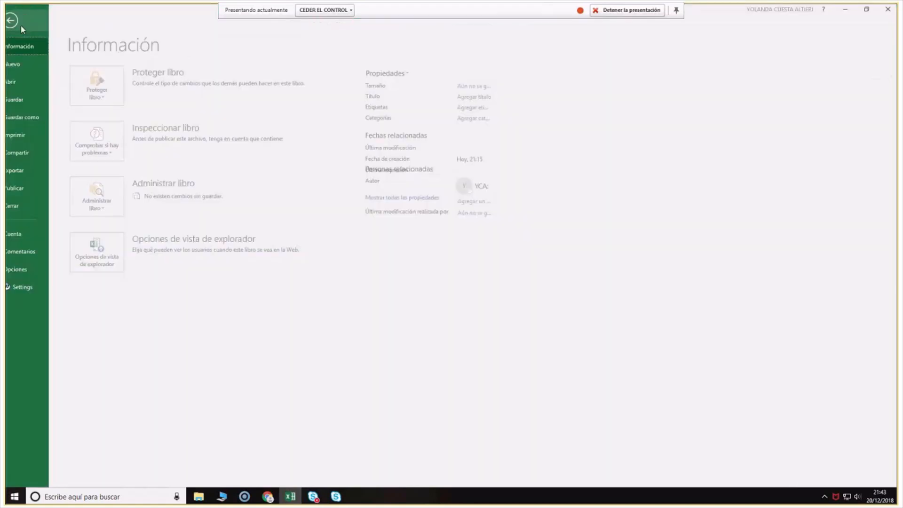
{"action": "key", "text": "Escape"}
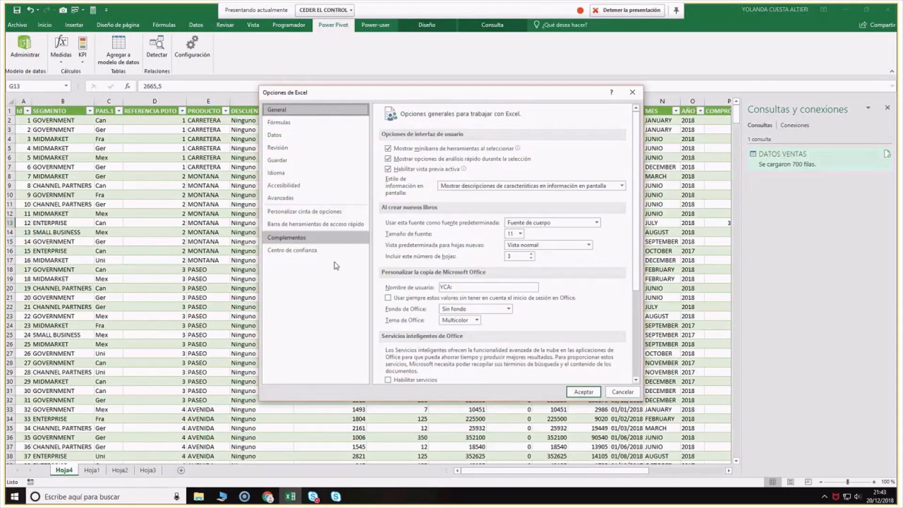
{"action": "left_click", "coordinate": [501, 373]}
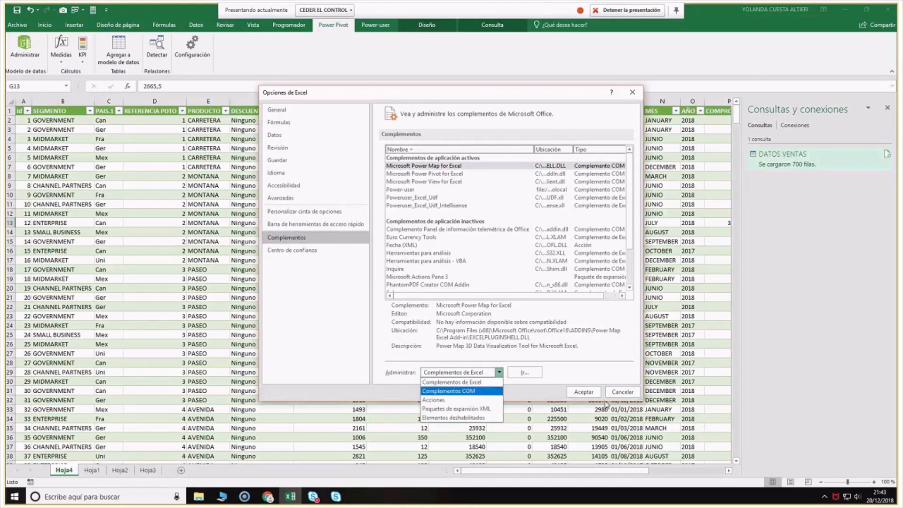
{"action": "left_click", "coordinate": [622, 393]}
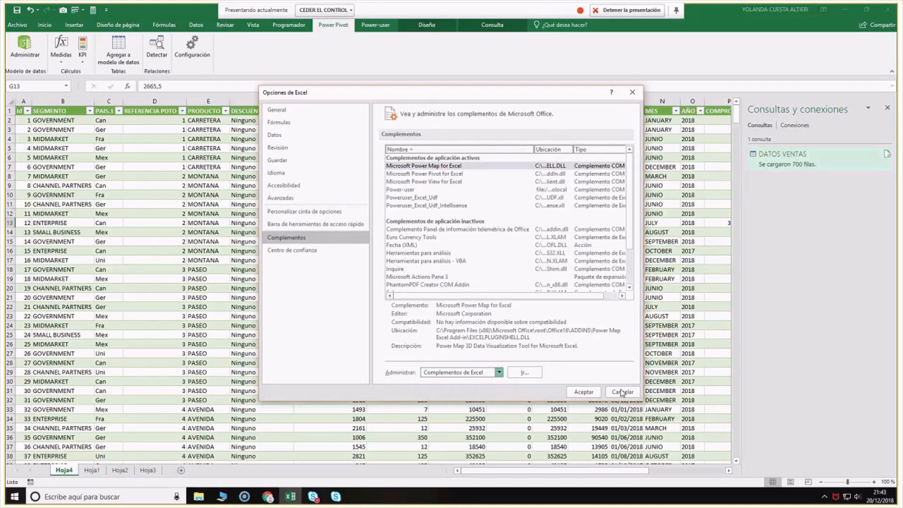
{"action": "left_click", "coordinate": [622, 393]}
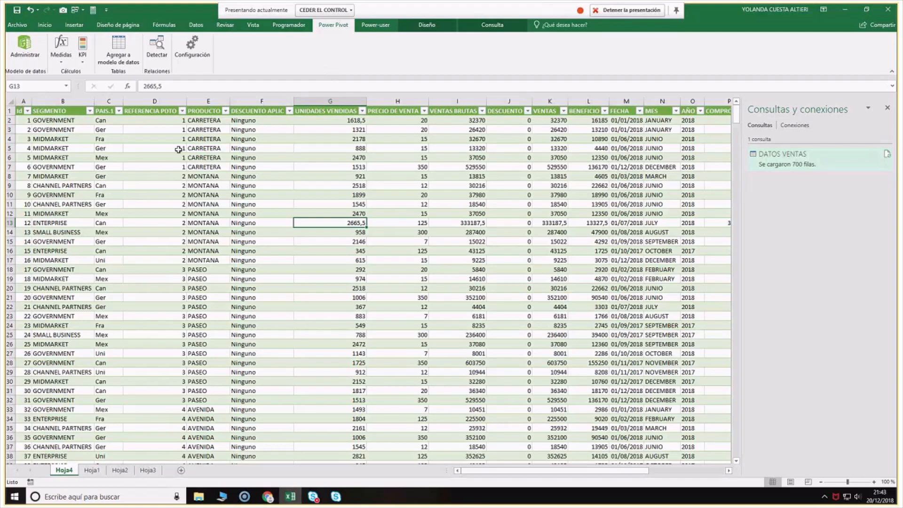
Add the DATOS VENTAS table to the Power Pivot data model
{"action": "left_click", "coordinate": [118, 47]}
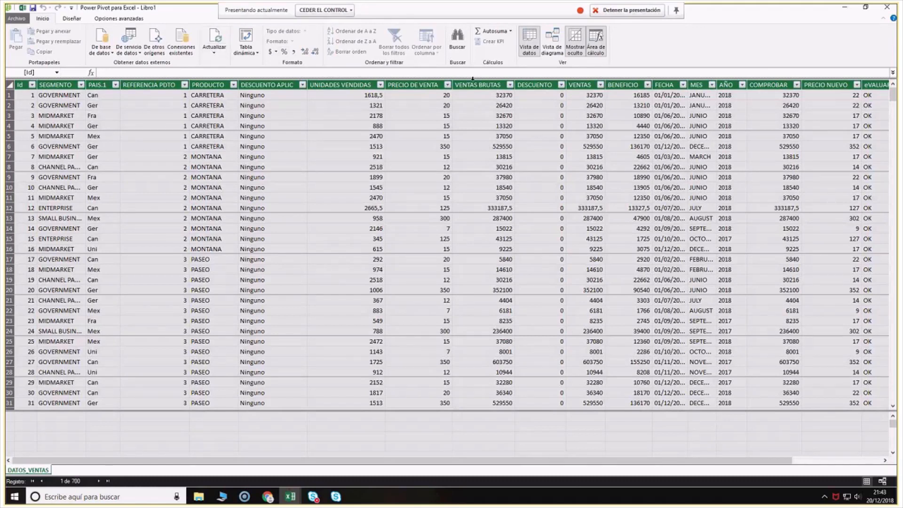
Examine the AutoSum options and the DAX functions available for insertion in Power Pivot, cancel without inserting any, and close the Power Pivot window
{"action": "left_click", "coordinate": [511, 32]}
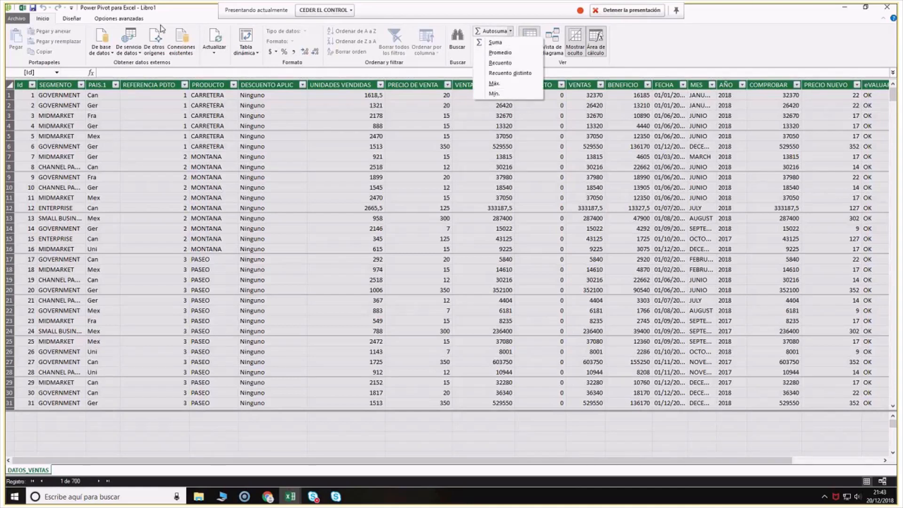
{"action": "left_click", "coordinate": [72, 18]}
{"action": "left_click", "coordinate": [85, 40]}
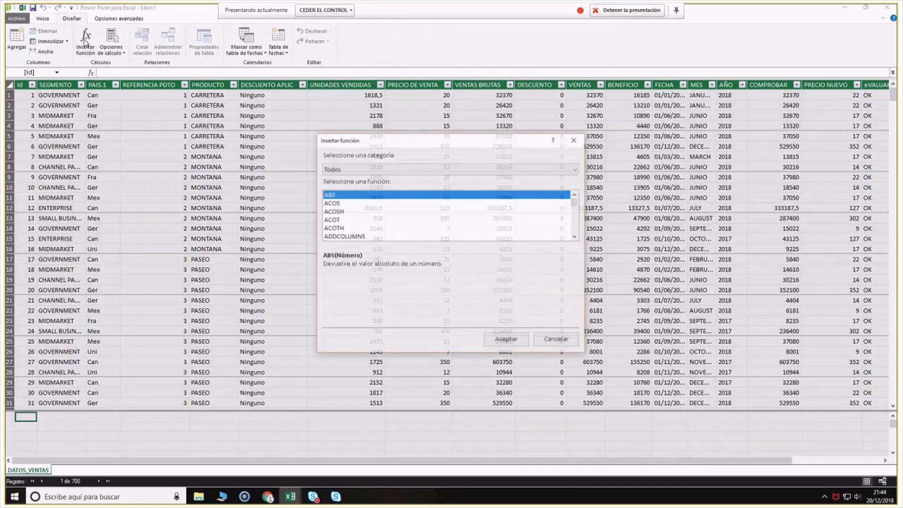
{"action": "left_click", "coordinate": [361, 211]}
{"action": "left_click", "coordinate": [355, 221]}
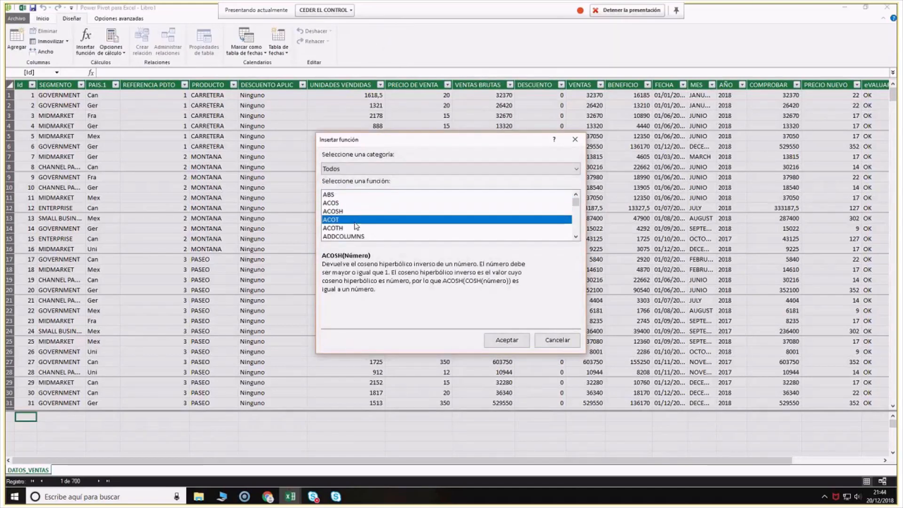
{"action": "left_click", "coordinate": [355, 228]}
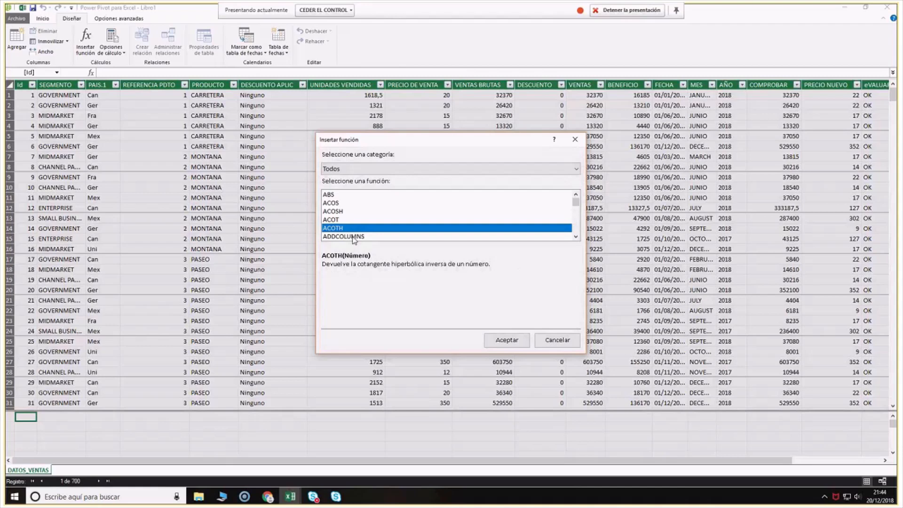
{"action": "left_click", "coordinate": [355, 236]}
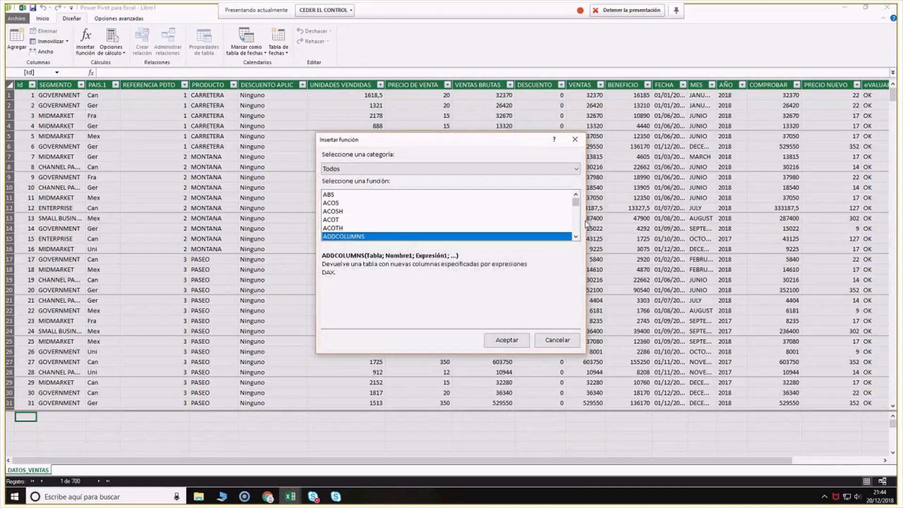
{"action": "left_click", "coordinate": [553, 344]}
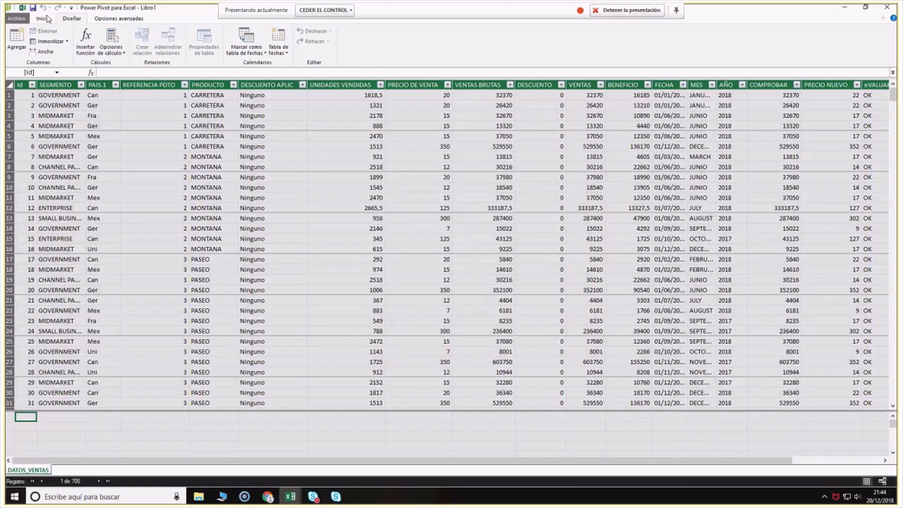
{"action": "left_click", "coordinate": [886, 6]}
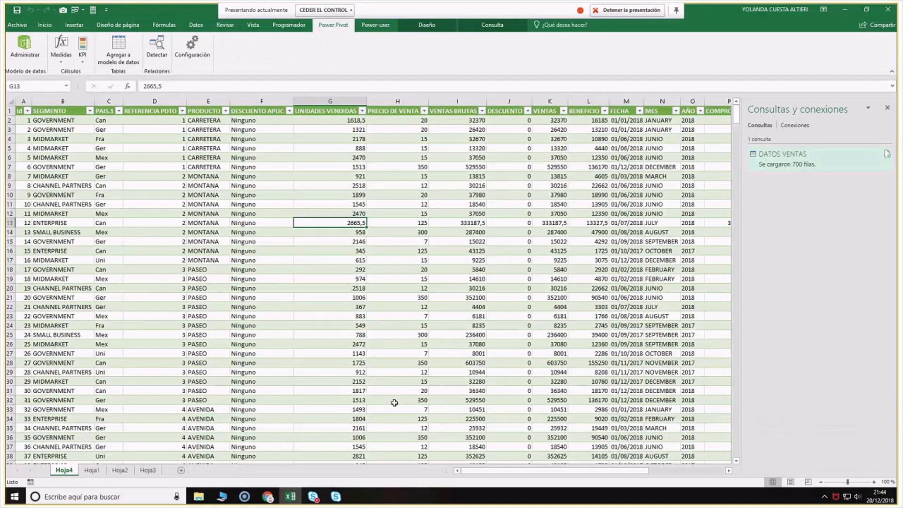
Switch to the Skype meeting window and send the chat message "QUE TAL LO ESTAIS VIENDO"
{"action": "left_click", "coordinate": [869, 14]}
{"action": "left_click", "coordinate": [28, 469]}
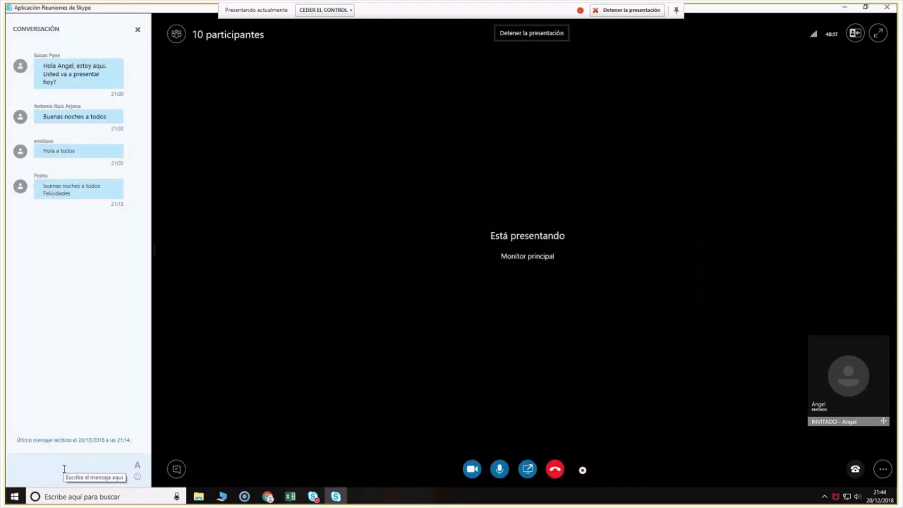
{"action": "type", "text": "qUE"}
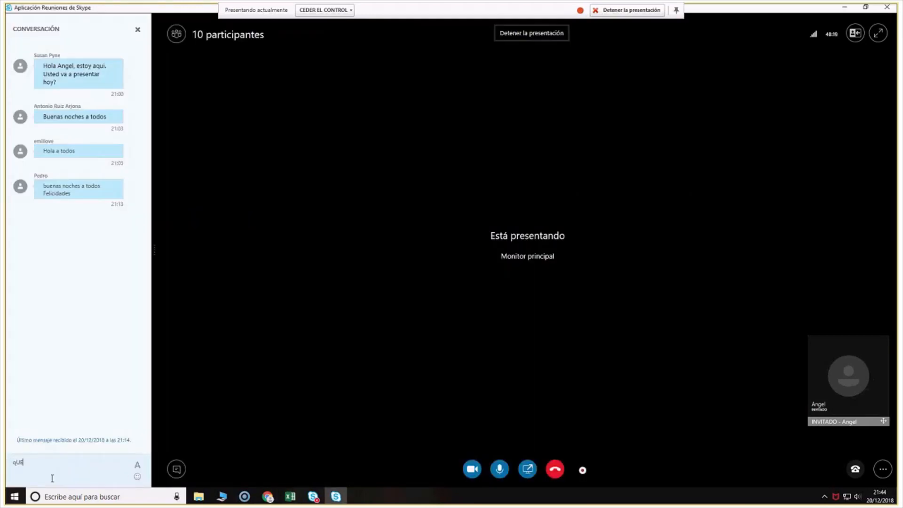
{"action": "key", "text": "BackSpace"}
{"action": "key", "text": "BackSpace"}
{"action": "key", "text": "BackSpace"}
{"action": "key", "text": "BackSpace"}
{"action": "type", "text": "QUE TAL LO ESTAIS VIENDO"}
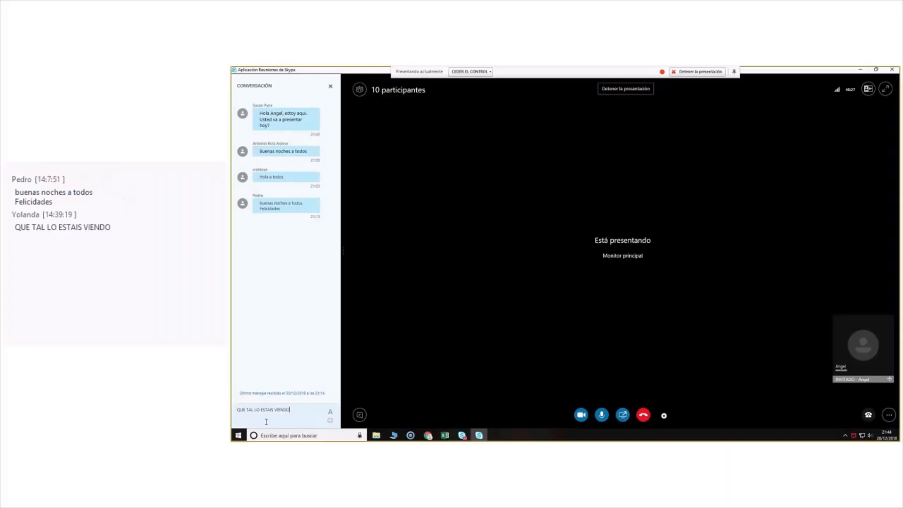
{"action": "key", "text": "Return"}
Send a second message, "LO CONOCEIS", in the meeting chat
{"action": "type", "text": "LO q"}
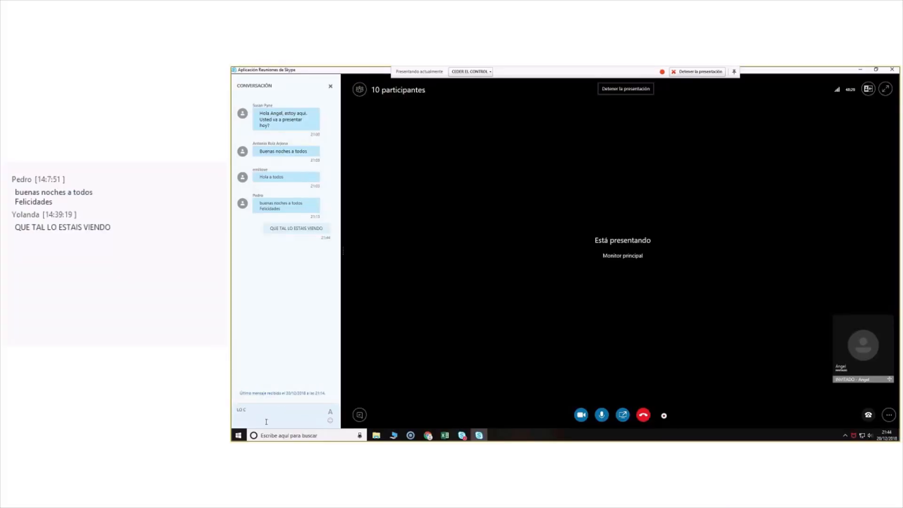
{"action": "type", "text": "N"}
{"action": "key", "text": "BackSpace"}
{"action": "type", "text": "ONOCES"}
{"action": "key", "text": "Return"}
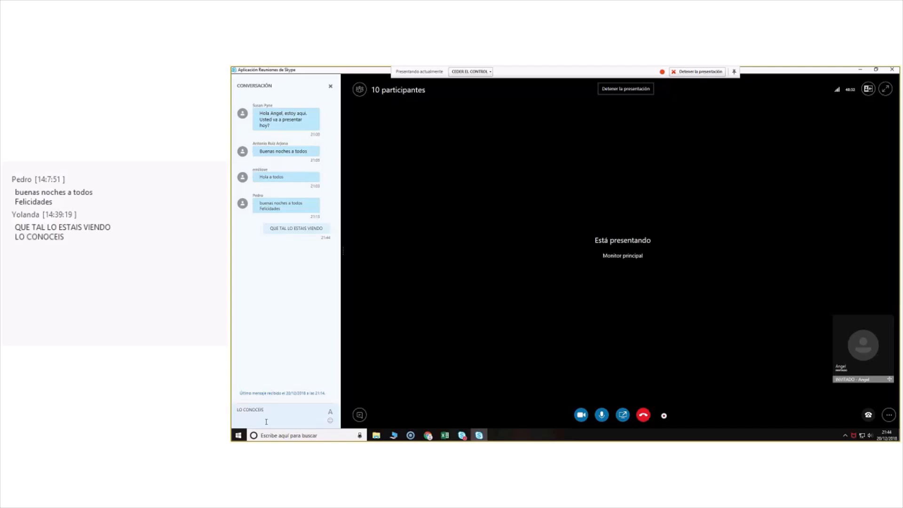
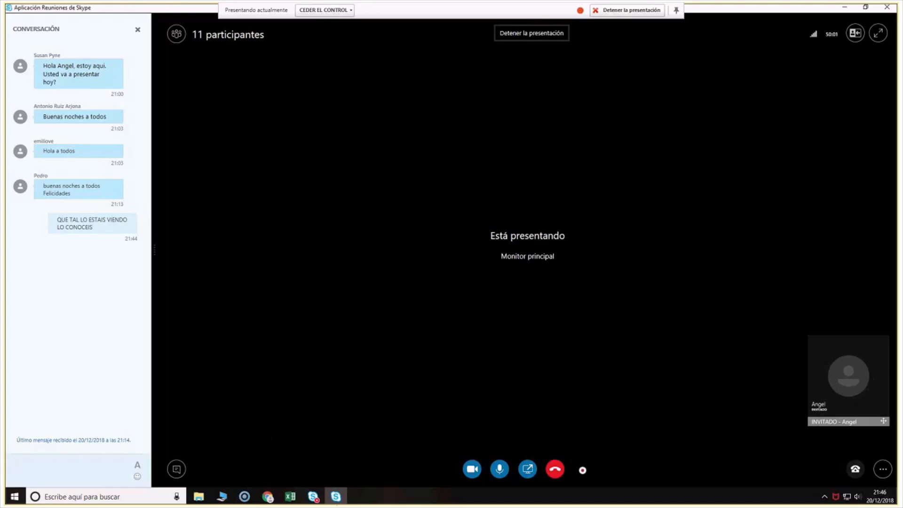
Switch back to Excel and insert a horizontal PivotChart and PivotTable from the Power Pivot model on a new worksheet, closing the queries pane
{"action": "left_click", "coordinate": [290, 496]}
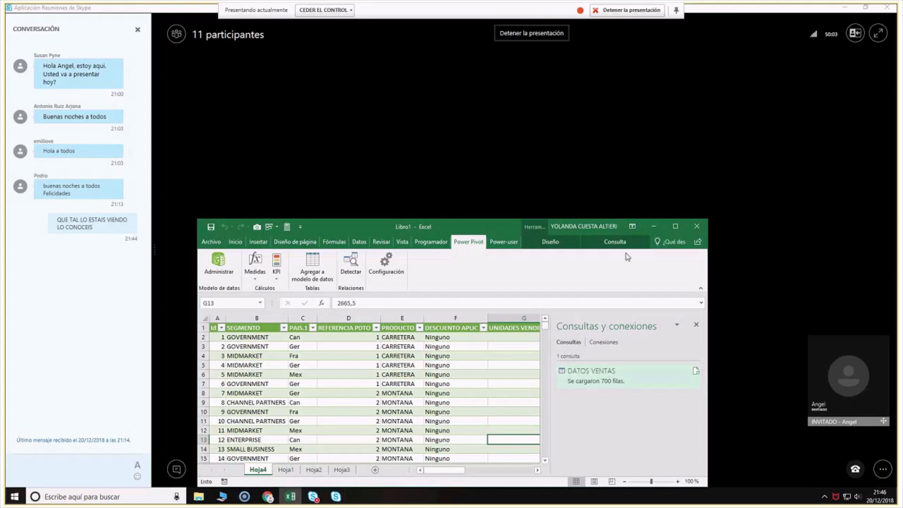
{"action": "left_click", "coordinate": [675, 227]}
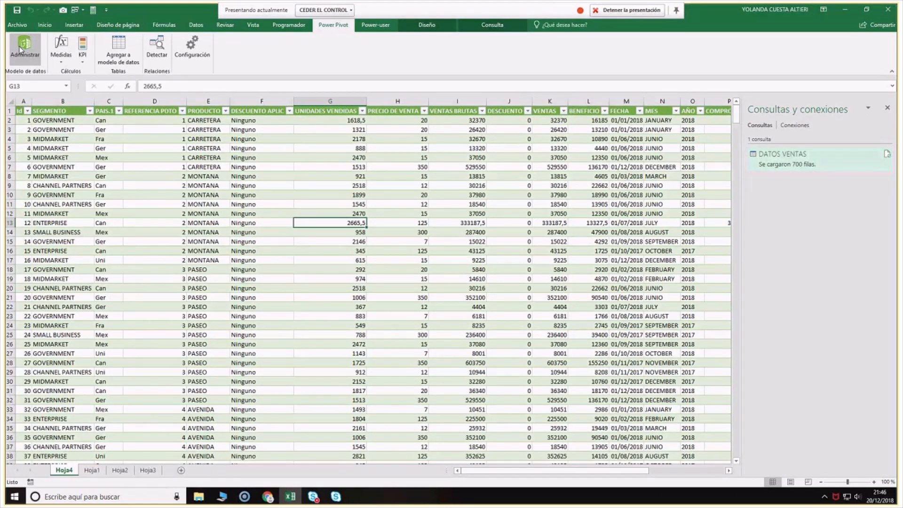
{"action": "left_click", "coordinate": [21, 49]}
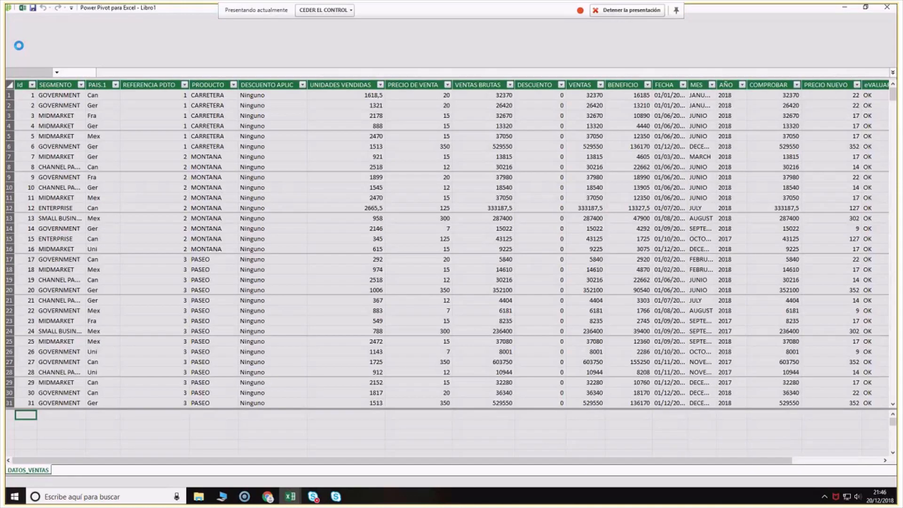
{"action": "left_click", "coordinate": [246, 50]}
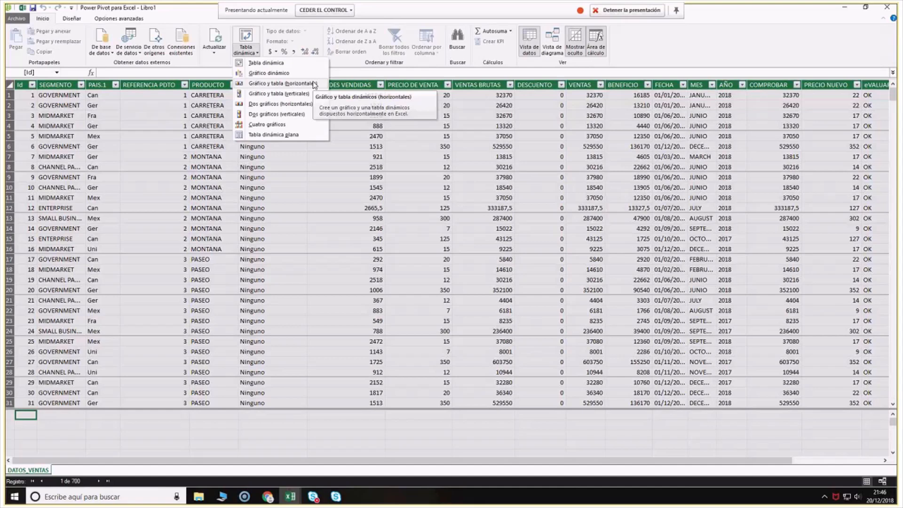
{"action": "left_click", "coordinate": [314, 84]}
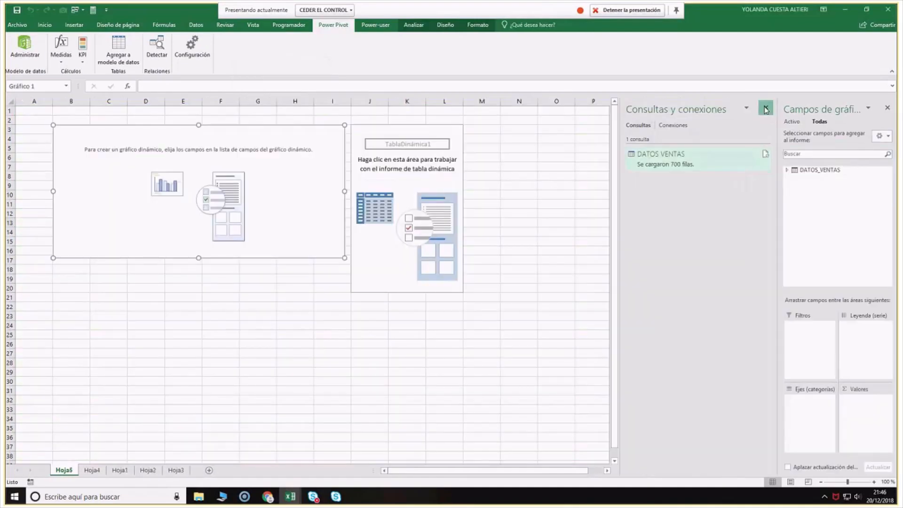
{"action": "left_click", "coordinate": [765, 109]}
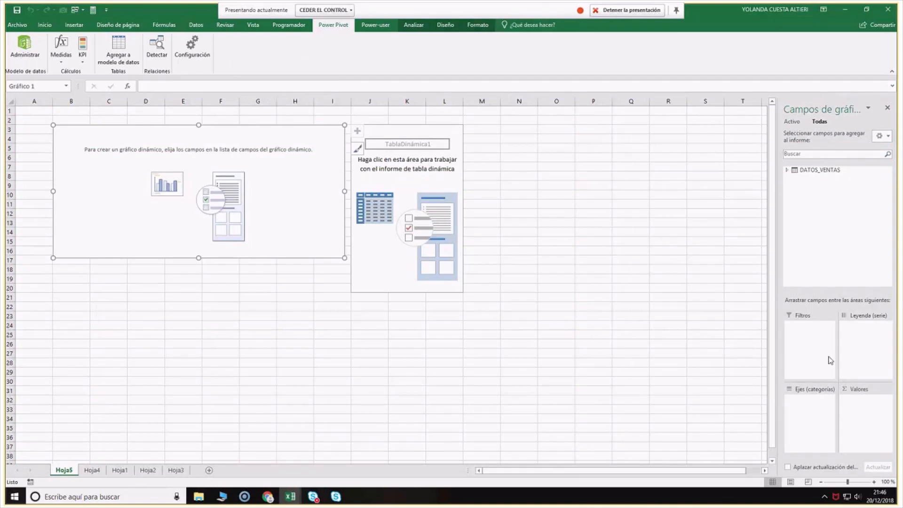
Build the PivotChart from DATOS_VENTAS with FECHA as the axis categories and the sum of VENTAS as values
{"action": "left_click", "coordinate": [811, 172]}
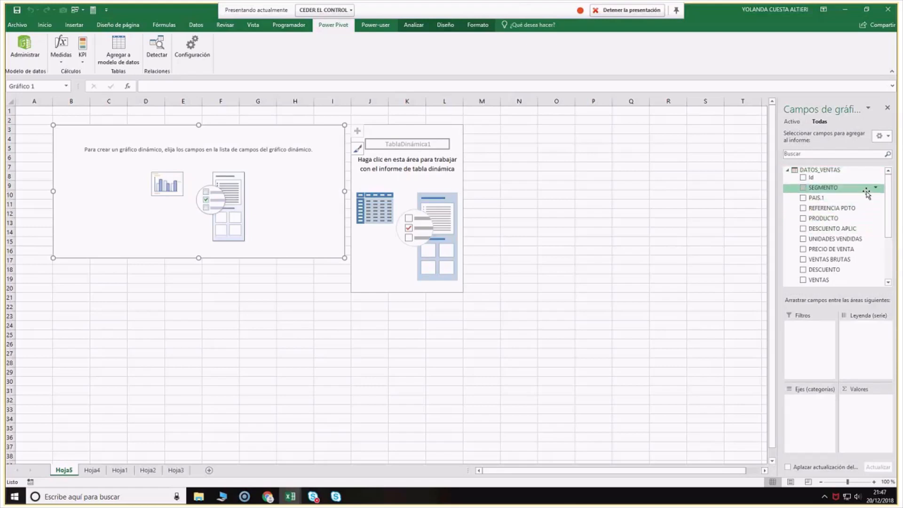
{"action": "left_click_drag", "start_coordinate": [888, 203], "coordinate": [886, 221]}
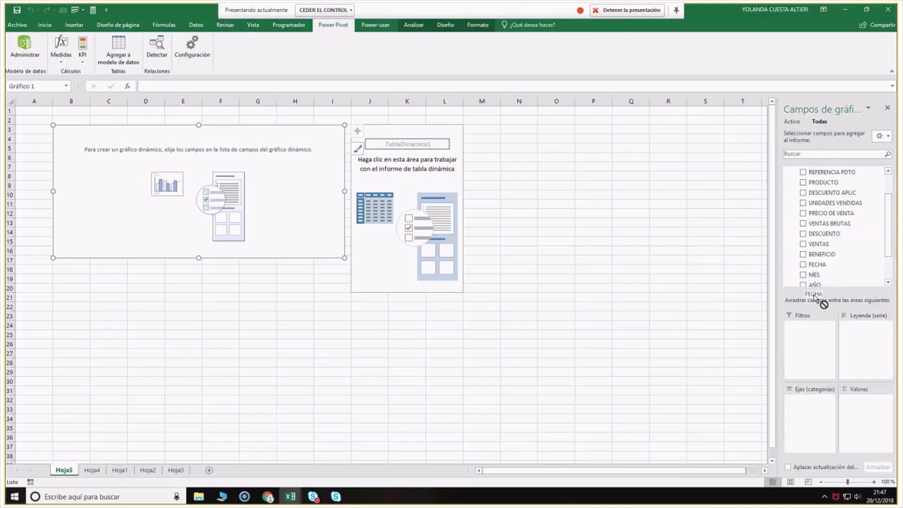
{"action": "left_click", "coordinate": [821, 264]}
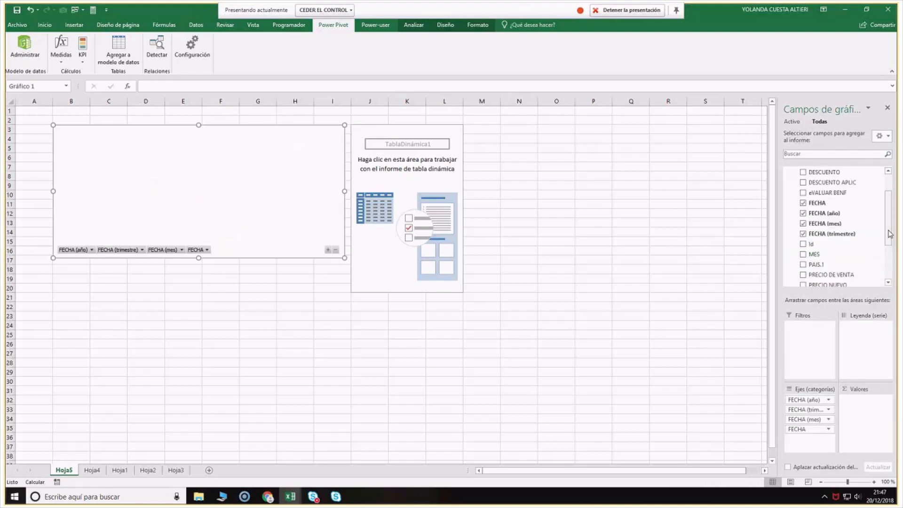
{"action": "scroll", "coordinate": [890, 258], "scroll_direction": "down", "scroll_amount": 1}
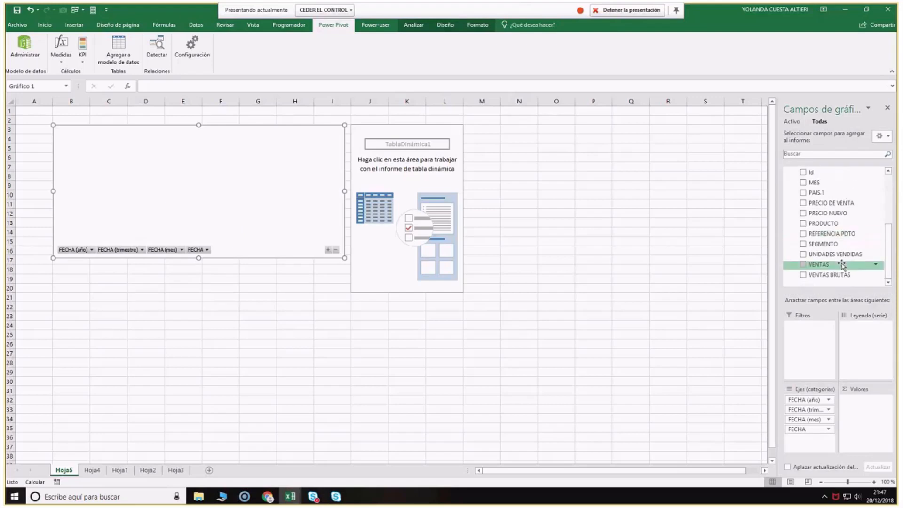
{"action": "left_click_drag", "start_coordinate": [840, 266], "coordinate": [865, 423]}
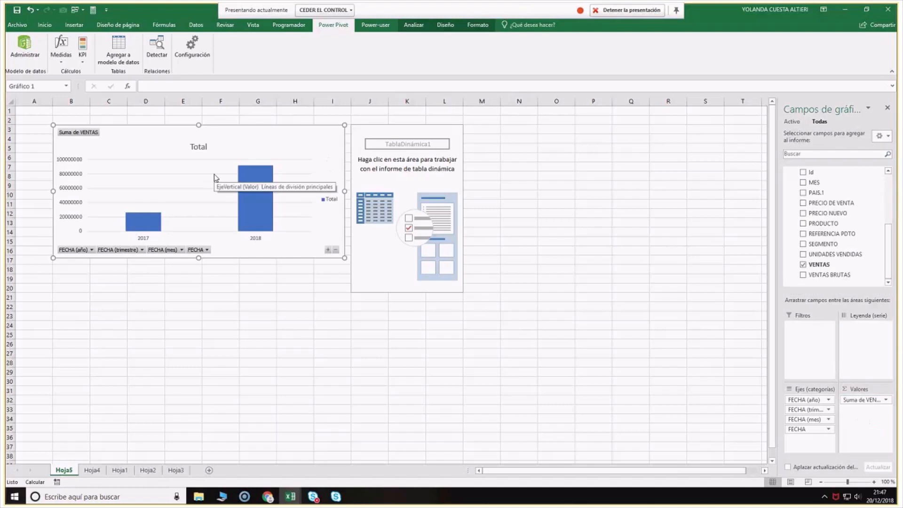
Build the adjacent PivotTable with AÑO as rows and the sum of BENEFICIO as values
{"action": "left_click", "coordinate": [427, 179]}
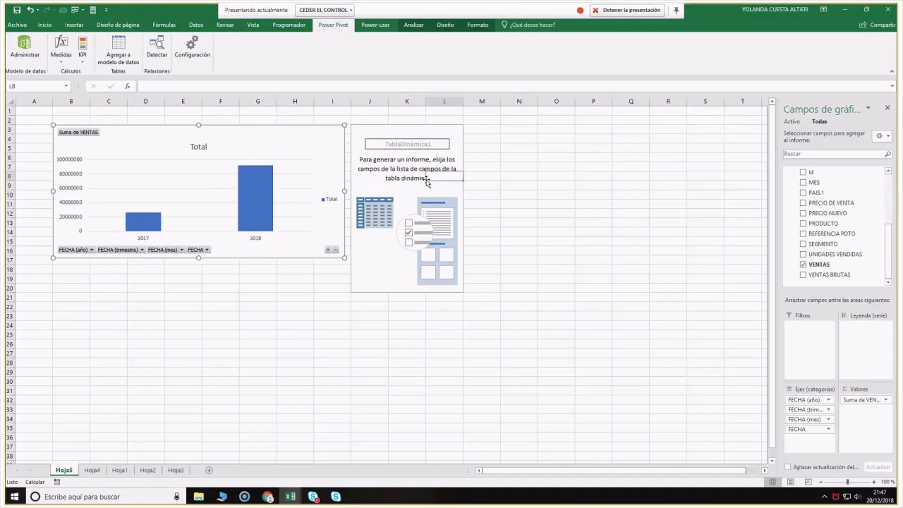
{"action": "left_click", "coordinate": [805, 171]}
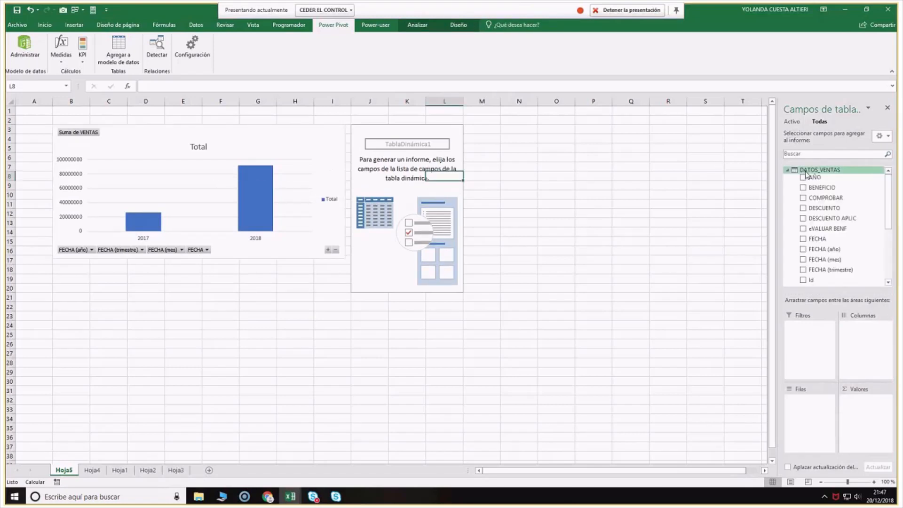
{"action": "left_click_drag", "start_coordinate": [810, 182], "coordinate": [814, 430]}
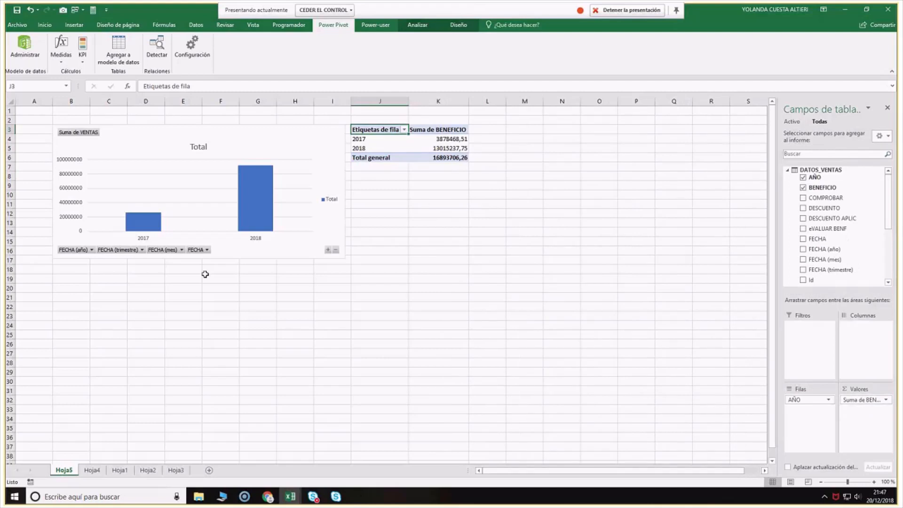
Insert two vertical PivotCharts from the Power Pivot model on the existing worksheet Hoja5, starting at cell B20
{"action": "left_click", "coordinate": [88, 287]}
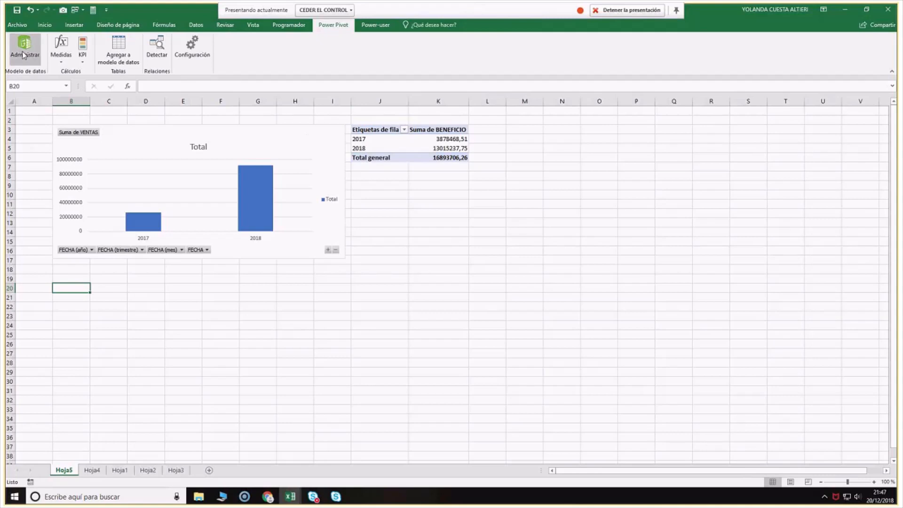
{"action": "left_click", "coordinate": [23, 55]}
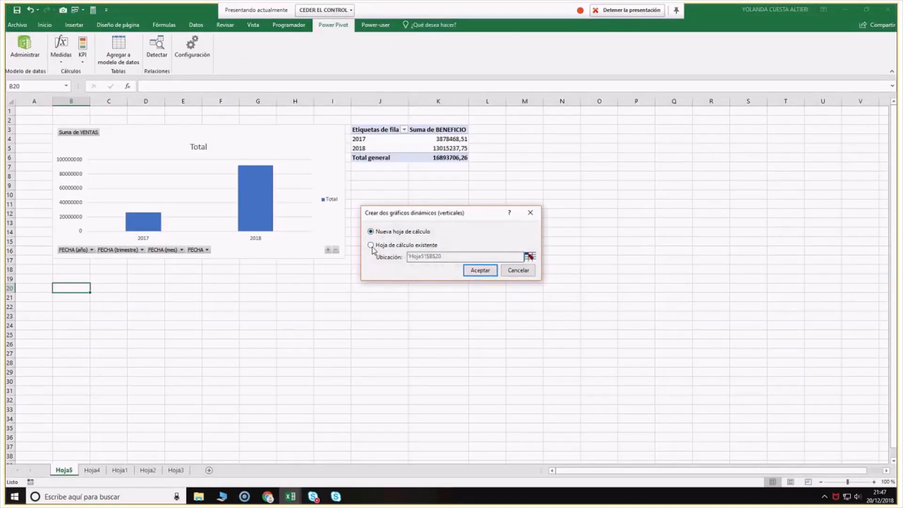
{"action": "left_click", "coordinate": [371, 246]}
{"action": "key", "text": "Tab"}
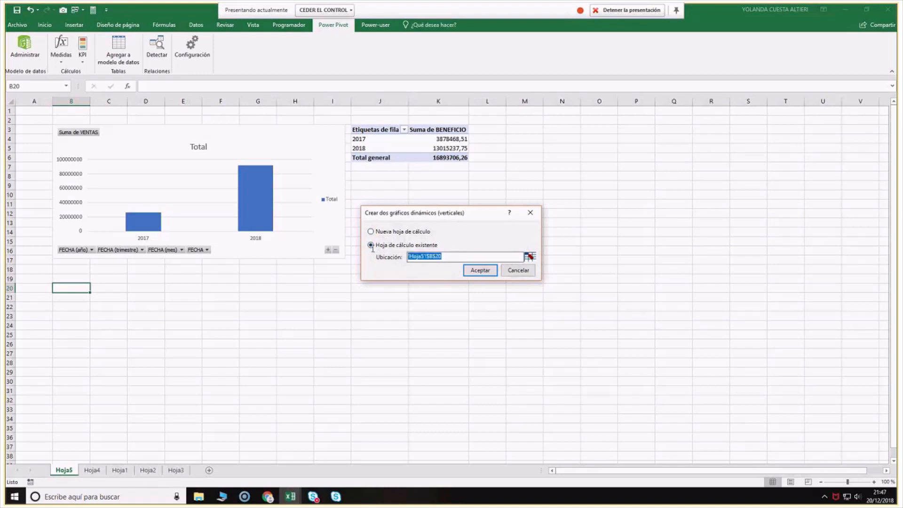
{"action": "key", "text": "Delete"}
{"action": "left_click", "coordinate": [530, 257]}
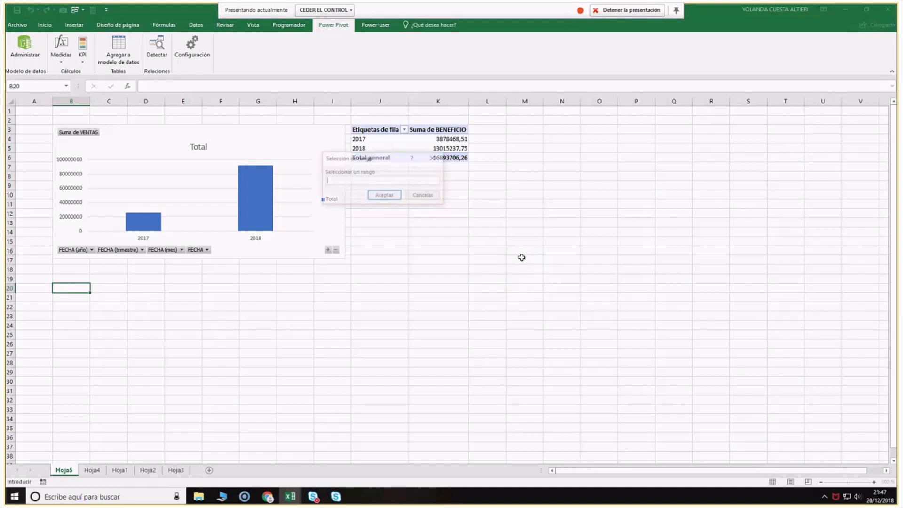
{"action": "left_click", "coordinate": [80, 281]}
{"action": "left_click", "coordinate": [384, 196]}
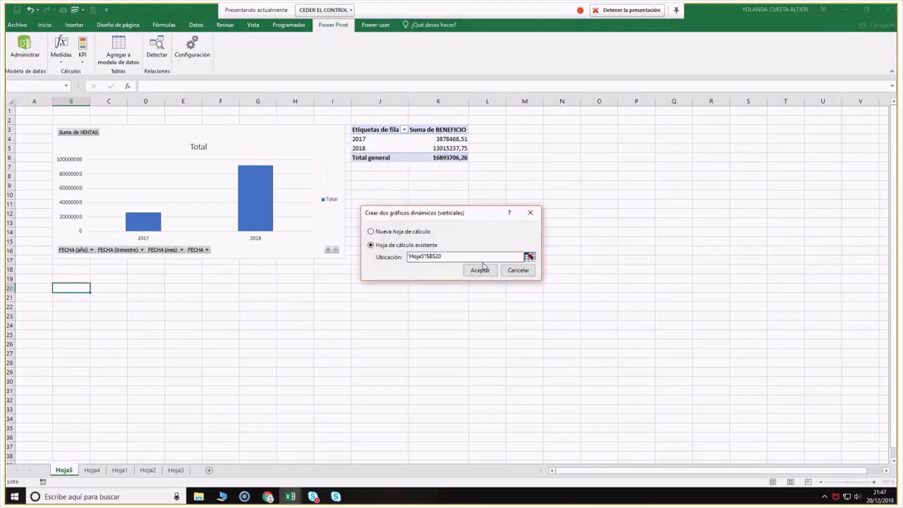
{"action": "left_click", "coordinate": [481, 271]}
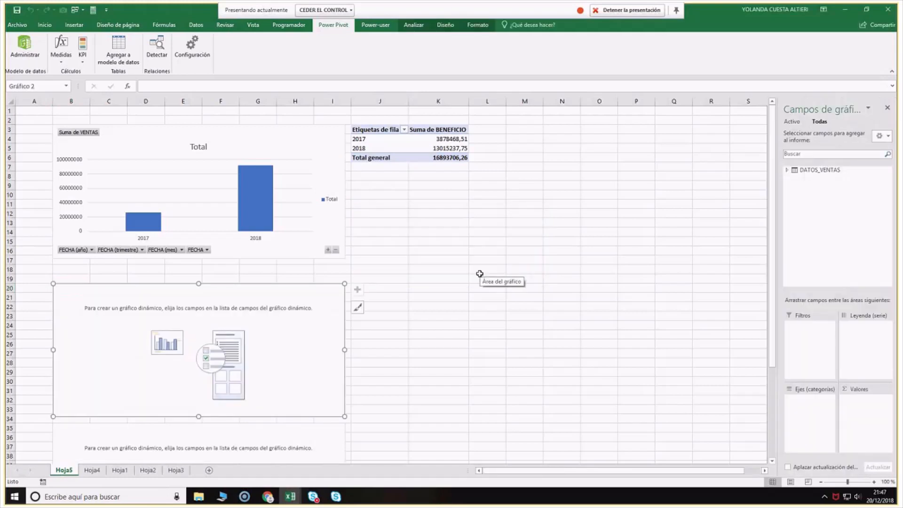
{"action": "scroll", "coordinate": [360, 358], "scroll_direction": "down", "scroll_amount": 3}
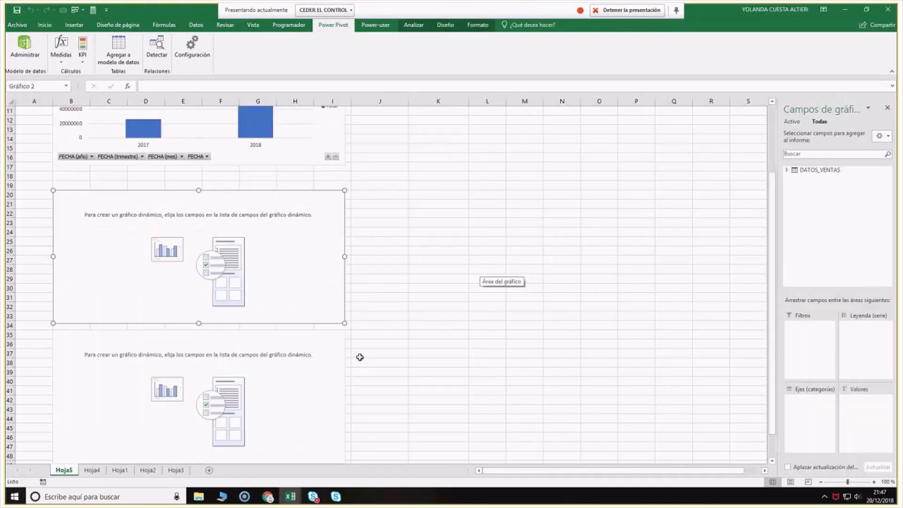
{"action": "scroll", "coordinate": [360, 357], "scroll_direction": "down", "scroll_amount": 2}
{"action": "scroll", "coordinate": [360, 358], "scroll_direction": "up", "scroll_amount": 5}
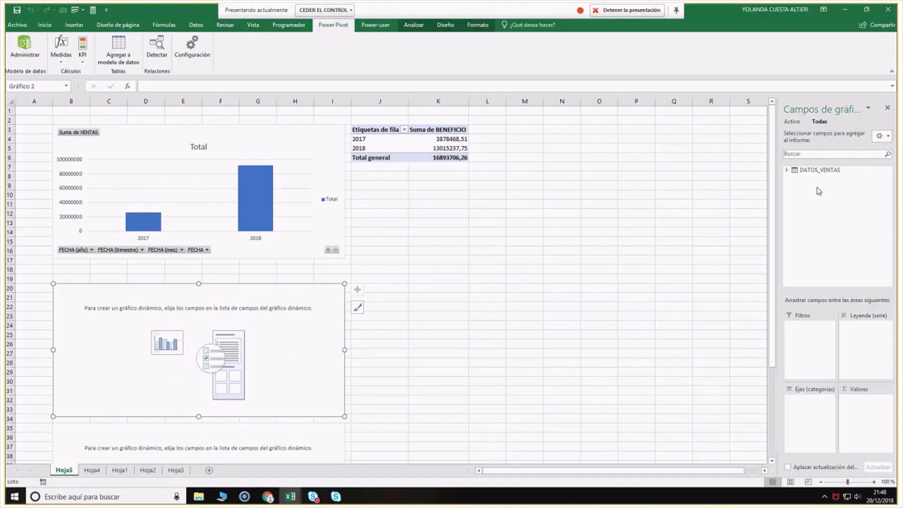
Build the first of the two new PivotCharts with MES and PRODUCTO as axis categories and the sum of VENTAS as values
{"action": "left_click", "coordinate": [819, 171]}
{"action": "scroll", "coordinate": [824, 221], "scroll_direction": "down", "scroll_amount": 4}
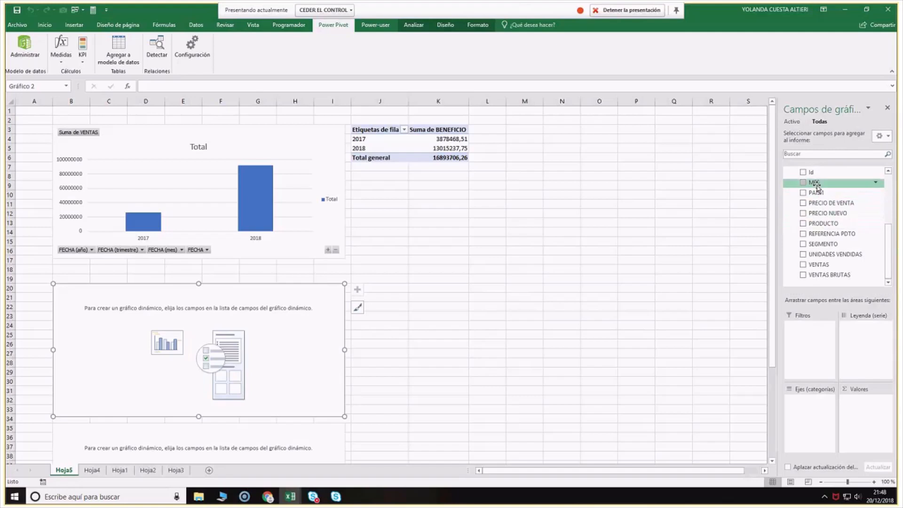
{"action": "left_click", "coordinate": [817, 186]}
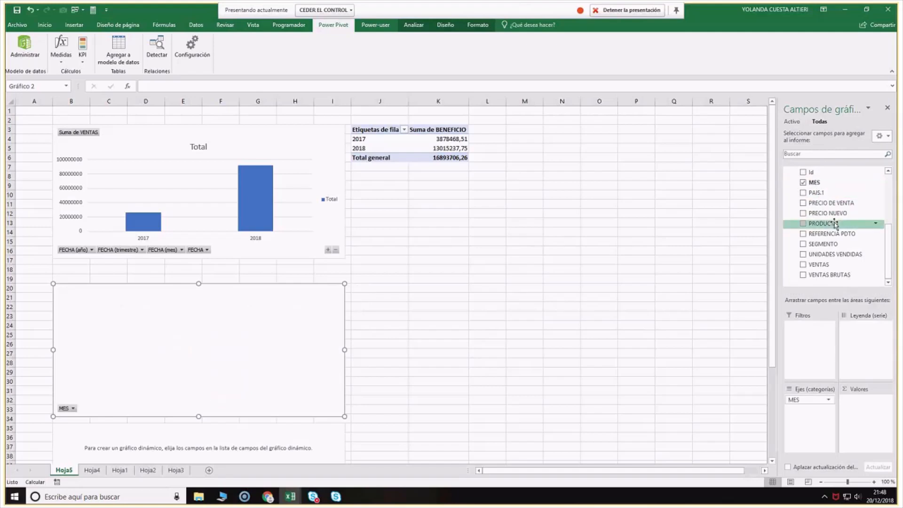
{"action": "left_click_drag", "start_coordinate": [821, 223], "coordinate": [810, 434]}
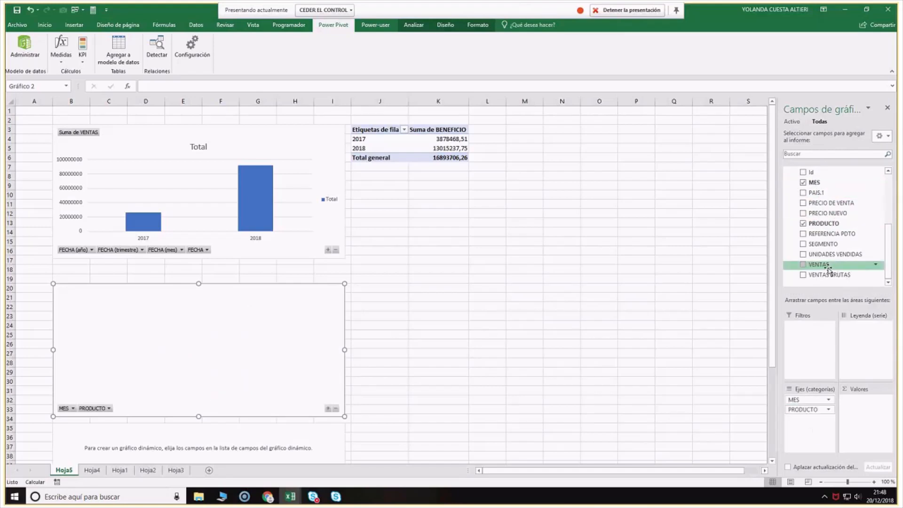
{"action": "left_click_drag", "start_coordinate": [828, 265], "coordinate": [860, 409]}
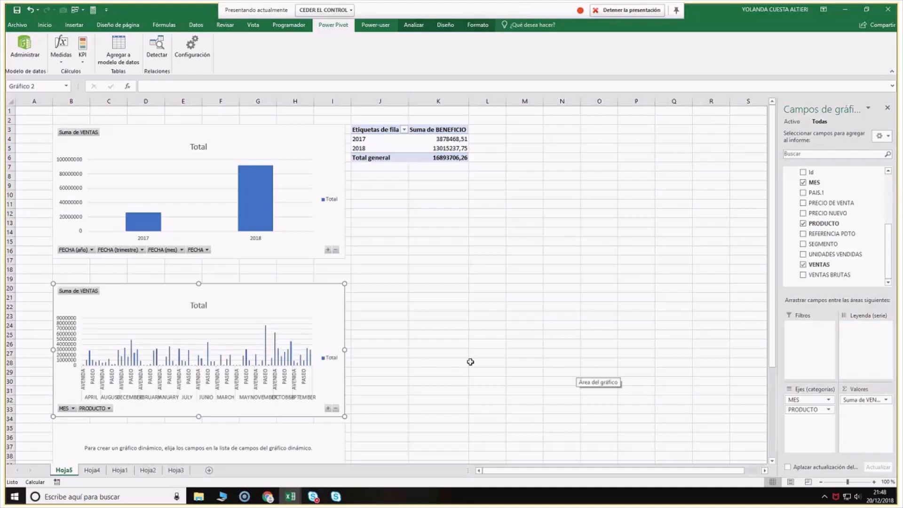
Move the empty PivotChart beside the monthly one and build it with FECHA (año) as axis, the other FECHA fields as legend and DESCUENTO APLIC count as values
{"action": "left_click", "coordinate": [328, 430]}
{"action": "mouse_move", "coordinate": [328, 431]}
{"action": "left_mouse_down"}
{"action": "mouse_move", "coordinate": [411, 421]}
{"action": "mouse_move", "coordinate": [528, 280]}
{"action": "mouse_move", "coordinate": [645, 232]}
{"action": "mouse_move", "coordinate": [634, 287]}
{"action": "left_mouse_up"}
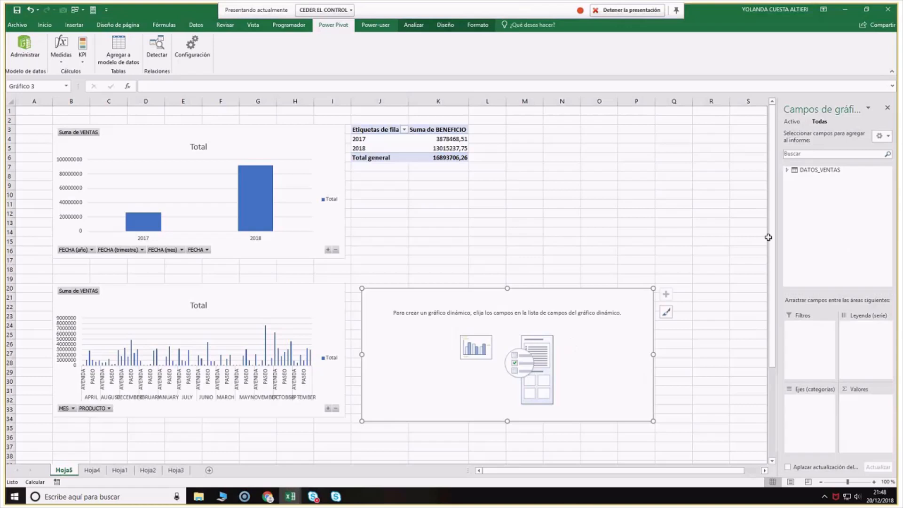
{"action": "left_click", "coordinate": [816, 169]}
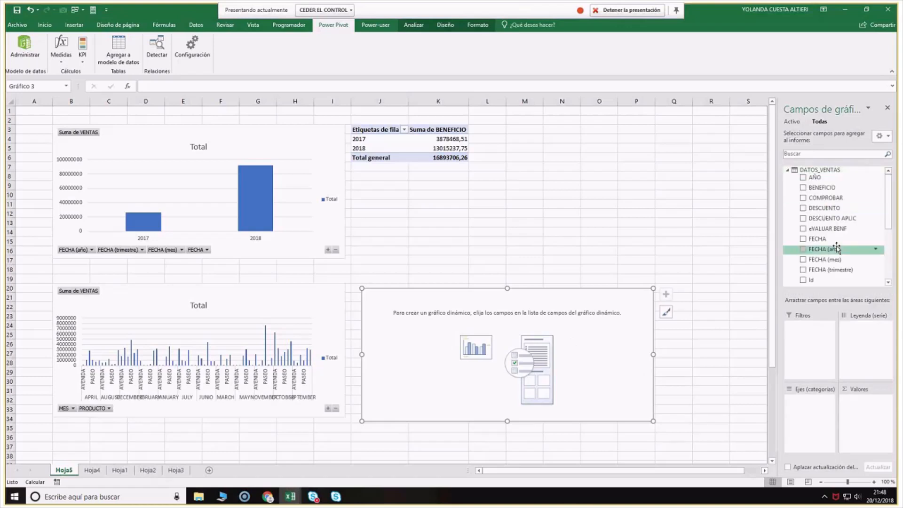
{"action": "left_click", "coordinate": [803, 239]}
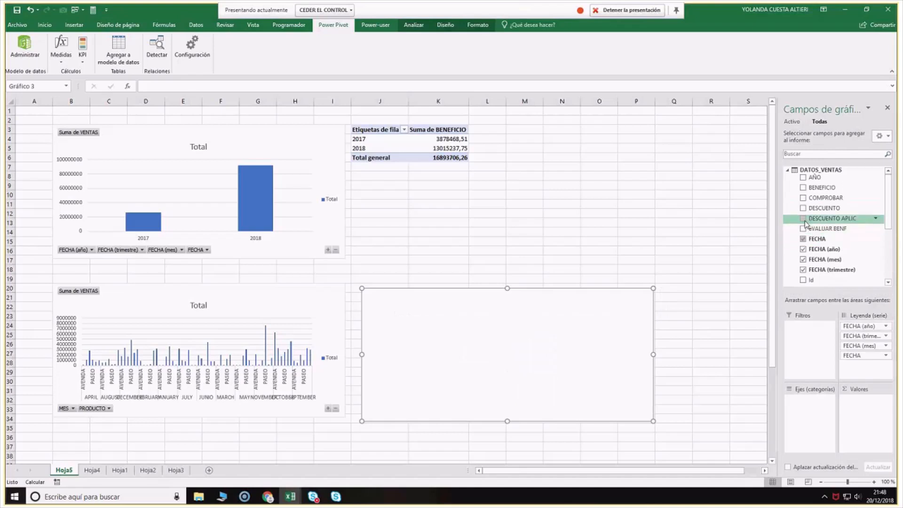
{"action": "left_click", "coordinate": [803, 218]}
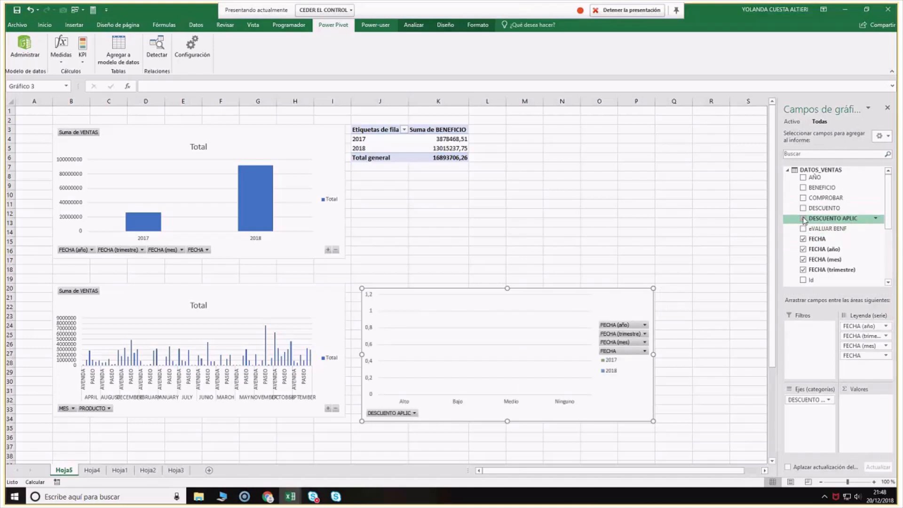
{"action": "left_click_drag", "start_coordinate": [864, 326], "coordinate": [871, 380]}
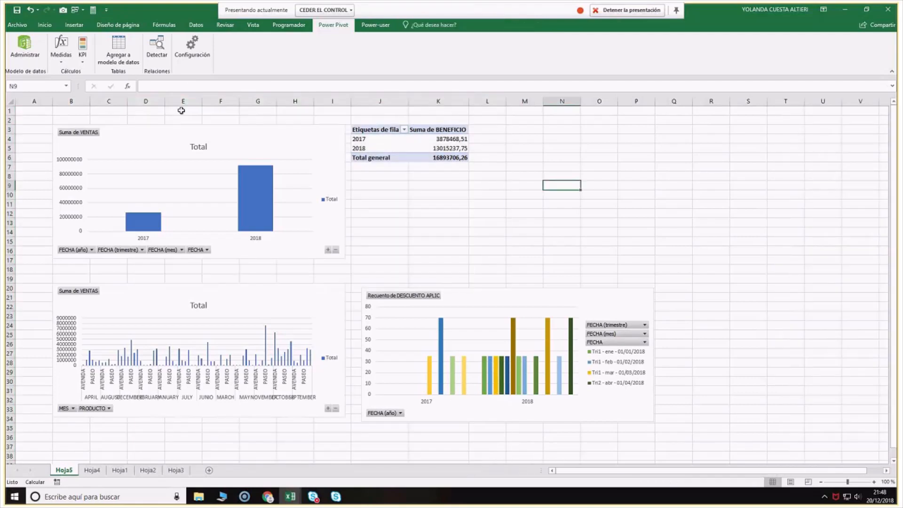
{"action": "left_click", "coordinate": [181, 111]}
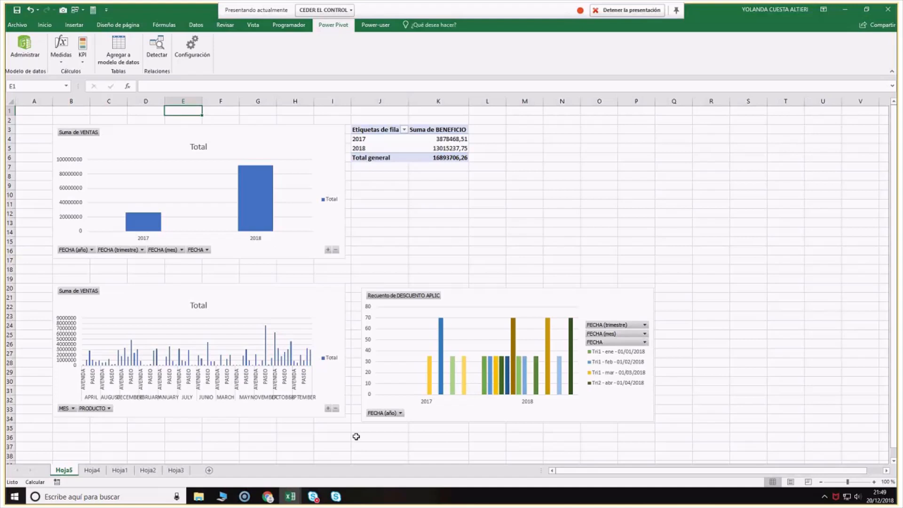
{"action": "left_click", "coordinate": [458, 229]}
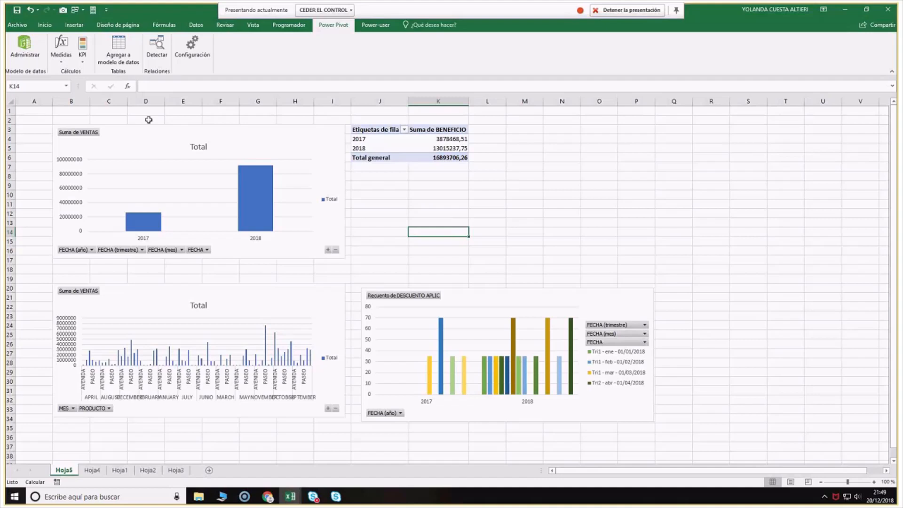
Insert a Power View report from the sales table on Hoja4
{"action": "left_click", "coordinate": [195, 26]}
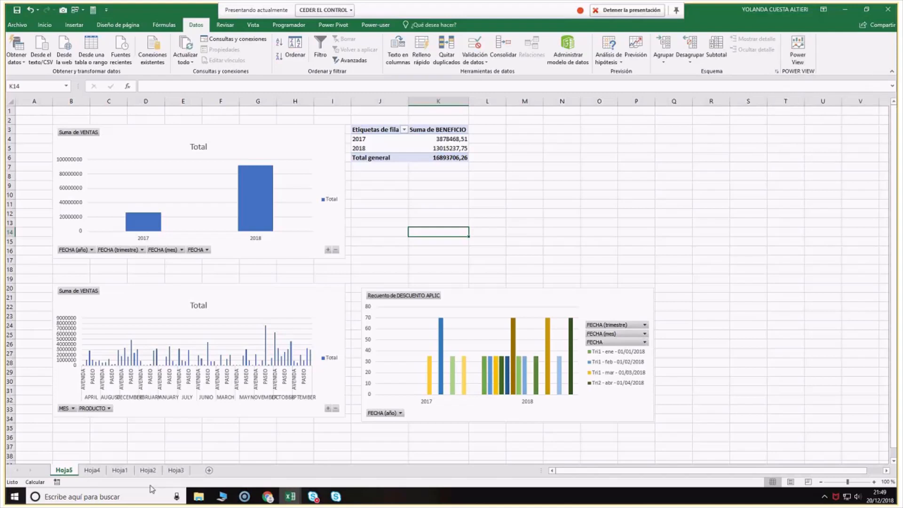
{"action": "left_click", "coordinate": [92, 471]}
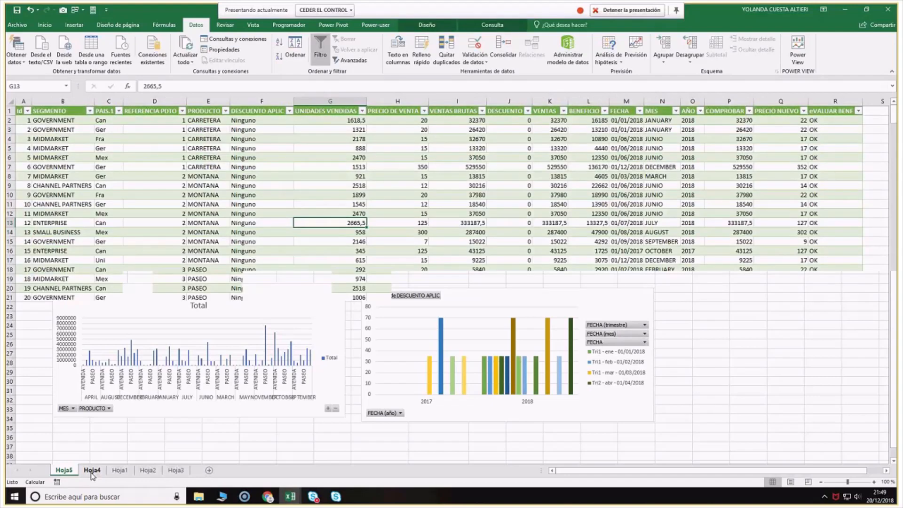
{"action": "left_click", "coordinate": [798, 47]}
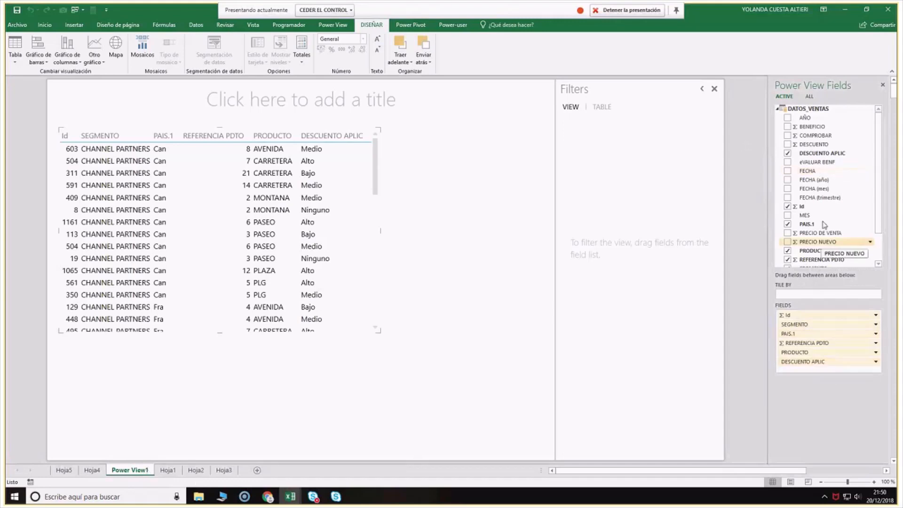
Remove the Id and SEGMENTO fields from the Power View table and sort it by DESCUENTO APLIC in ascending order
{"action": "left_click", "coordinate": [788, 207]}
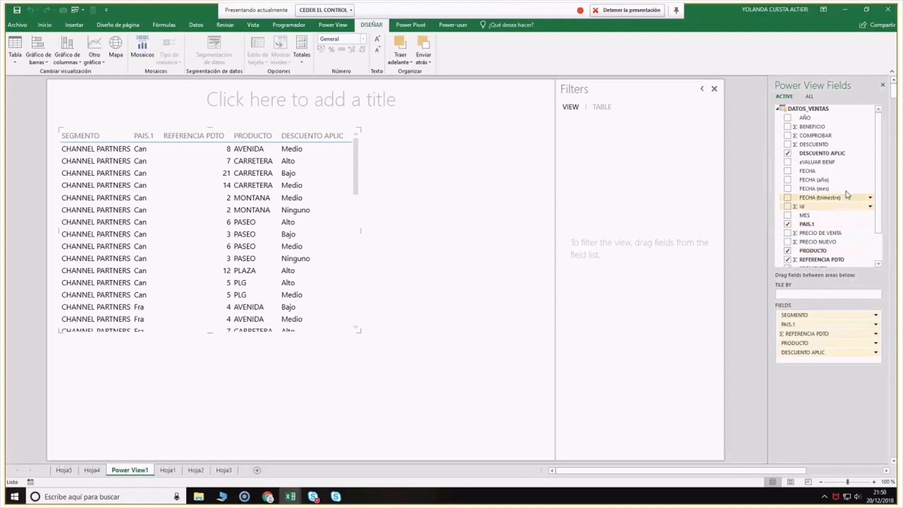
{"action": "scroll", "coordinate": [877, 171], "scroll_direction": "down", "scroll_amount": 1}
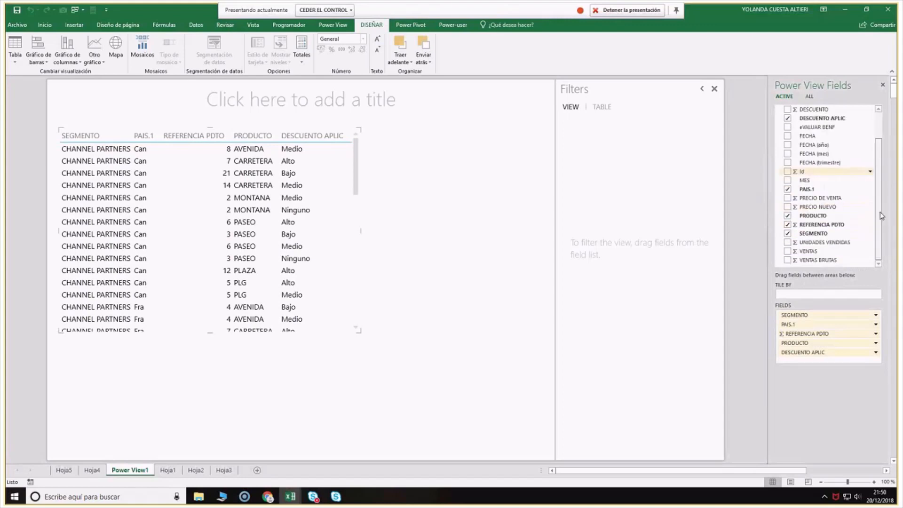
{"action": "left_click", "coordinate": [787, 234]}
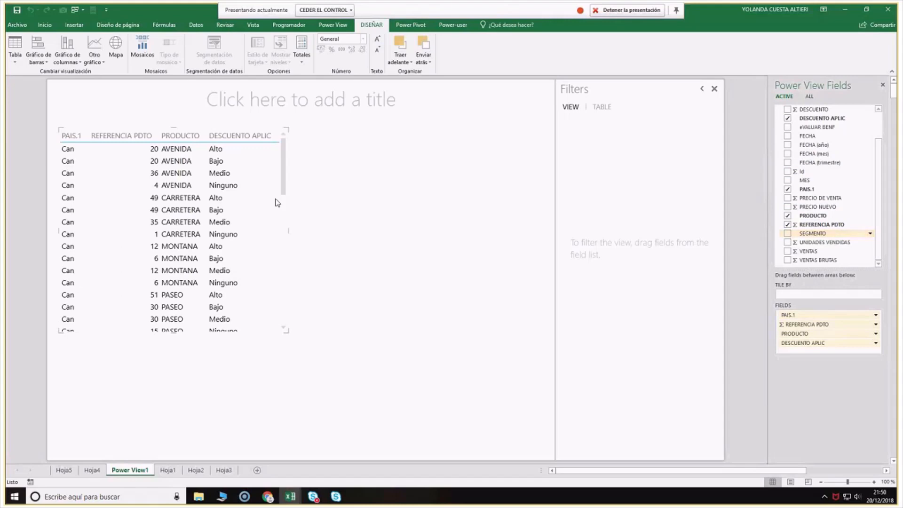
{"action": "left_click", "coordinate": [210, 221]}
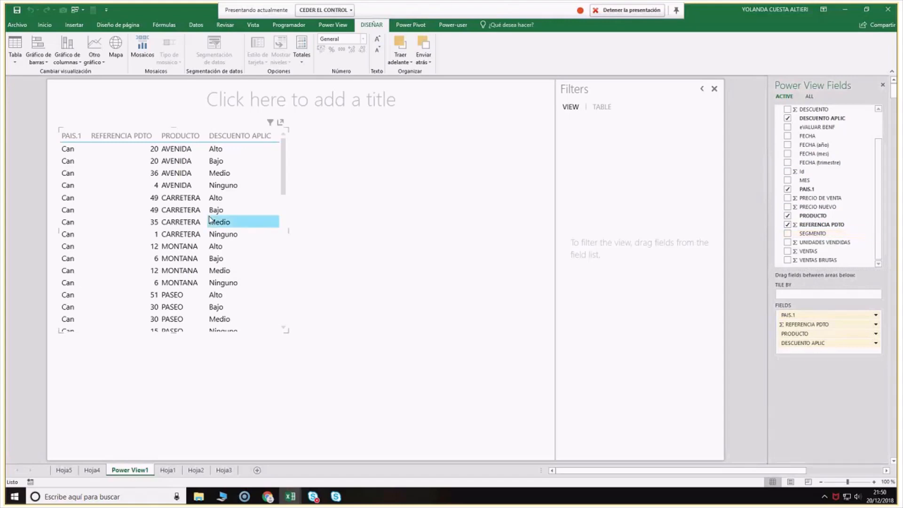
{"action": "left_click", "coordinate": [261, 140]}
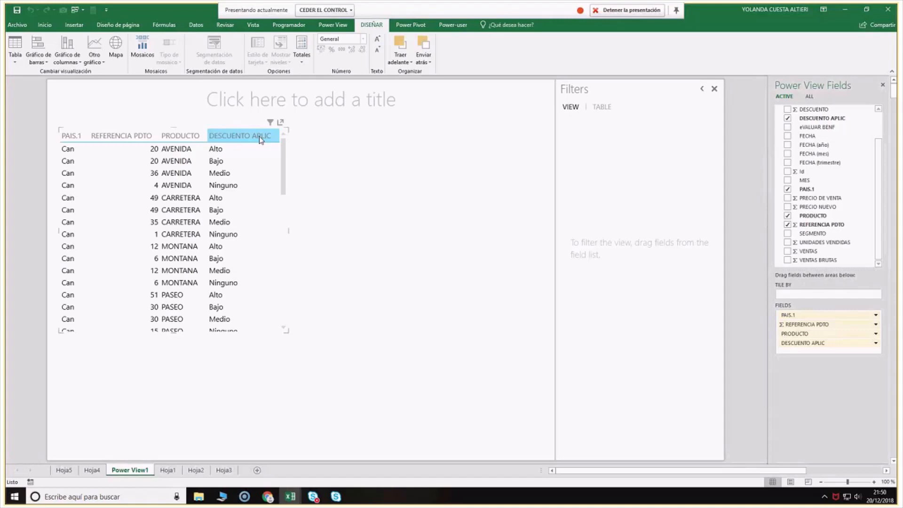
{"action": "left_click", "coordinate": [260, 137]}
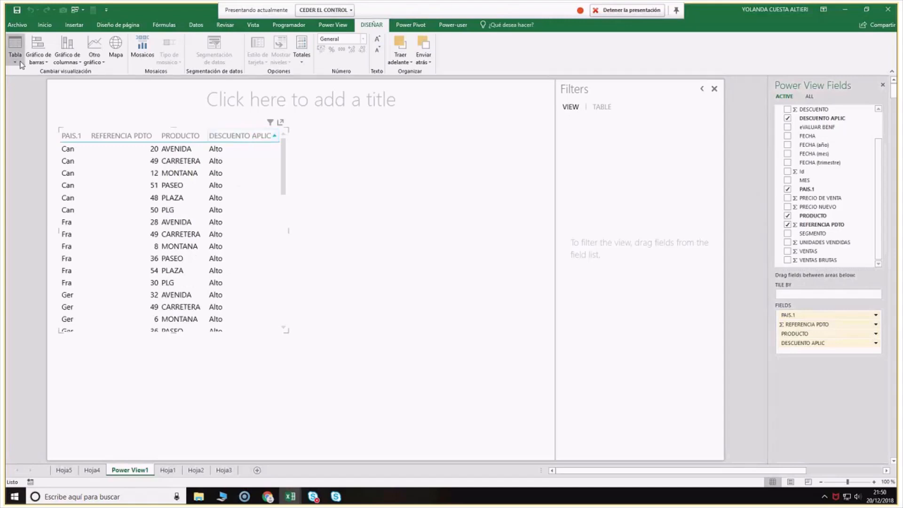
Convert the Power View table into a stacked column chart of REFERENCIA PDTO by PRODUCTO, with DESCUENTO APLIC as legend and PAIS.1 as multiples
{"action": "left_click", "coordinate": [39, 72]}
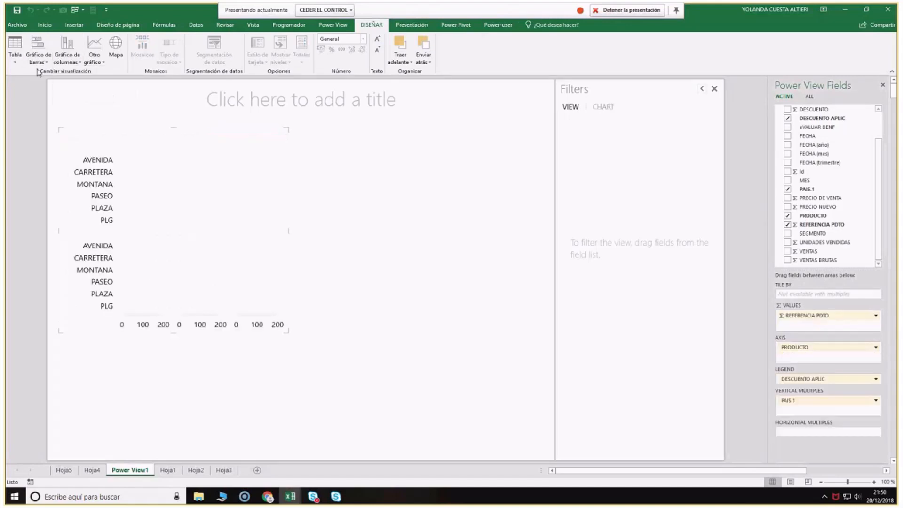
{"action": "left_click", "coordinate": [94, 55]}
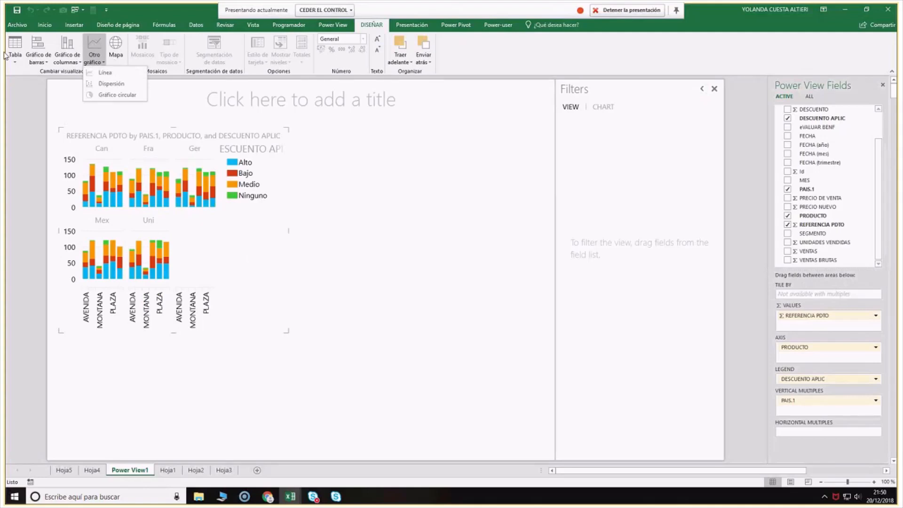
{"action": "left_click", "coordinate": [17, 120]}
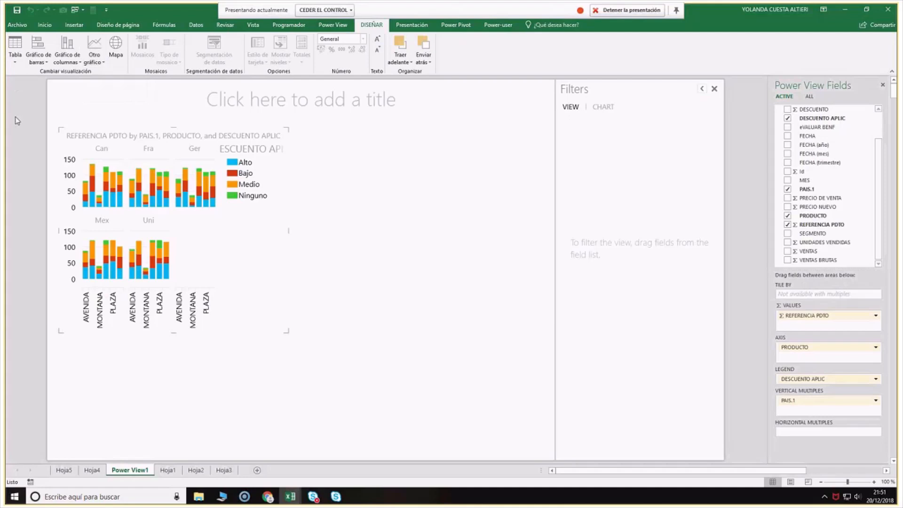
{"action": "left_click", "coordinate": [373, 159]}
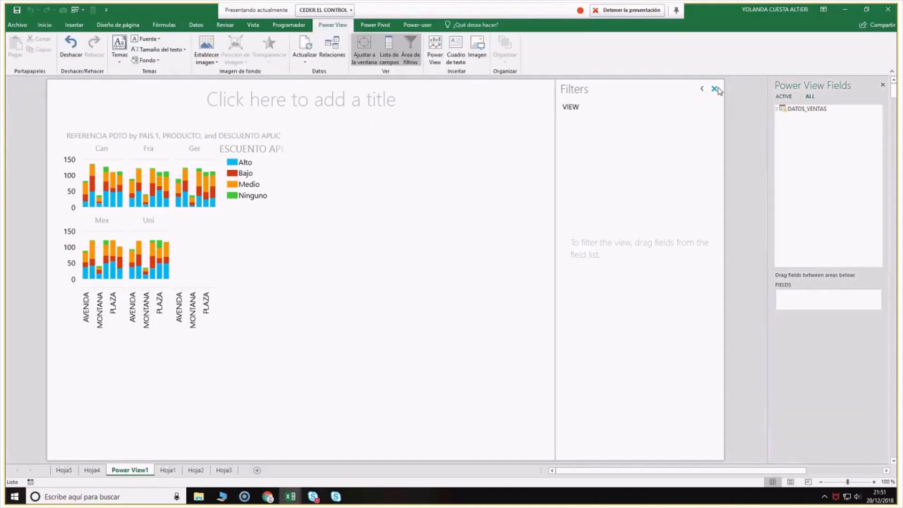
Close the filters area and add a second visualization to the report with the AÑO and BENEFICIO fields of DATOS_VENTAS
{"action": "left_click", "coordinate": [716, 90]}
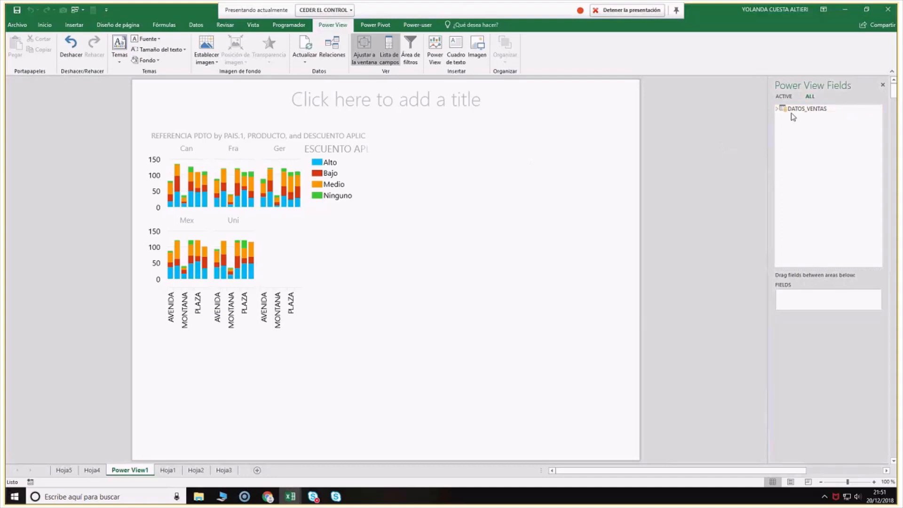
{"action": "left_click", "coordinate": [778, 109]}
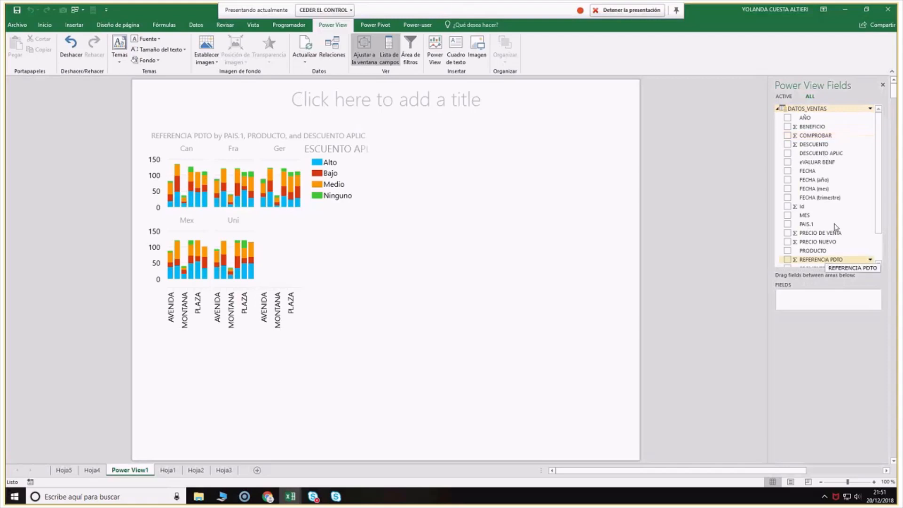
{"action": "left_click", "coordinate": [788, 118]}
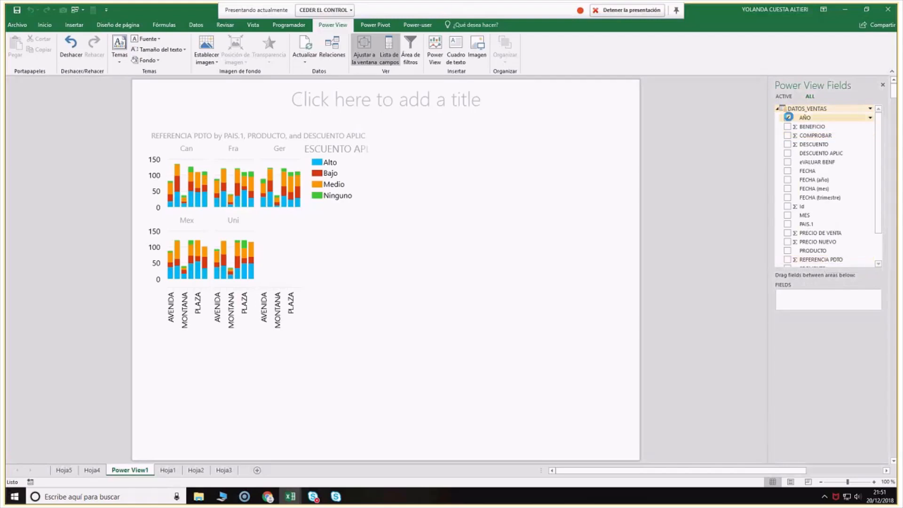
{"action": "left_click", "coordinate": [788, 127]}
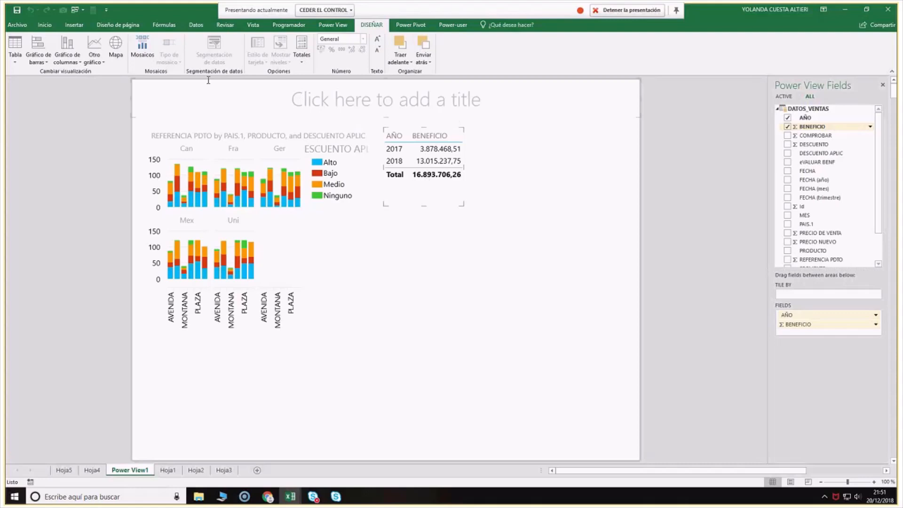
Convert the BENEFICIO by AÑO table into a pie chart and enlarge it until its legend is readable
{"action": "left_click", "coordinate": [98, 62]}
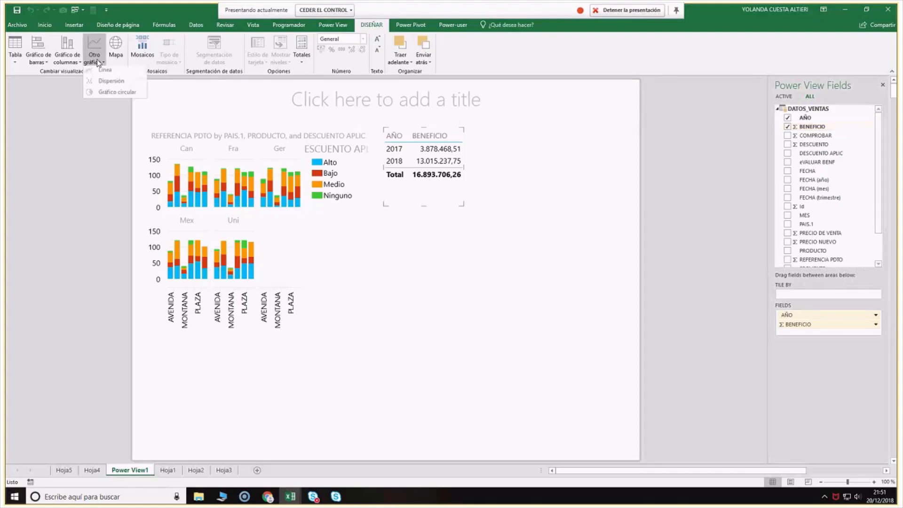
{"action": "left_click", "coordinate": [98, 96]}
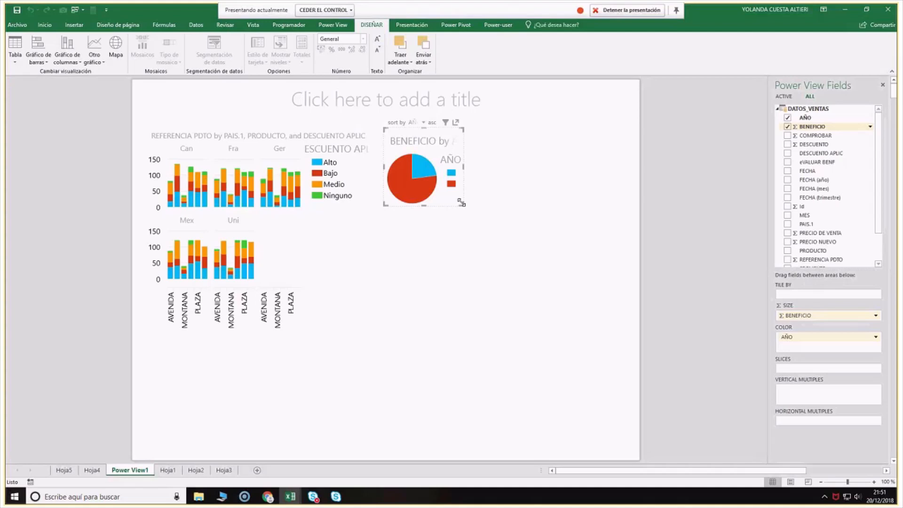
{"action": "left_click_drag", "start_coordinate": [461, 203], "coordinate": [563, 251]}
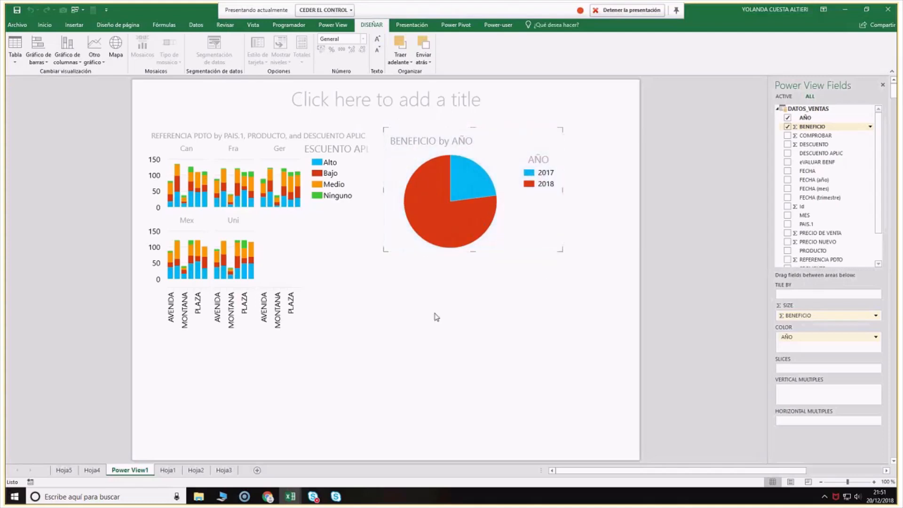
Title the Power View report INFORME VENTAS 2018 Y 2017
{"action": "left_click", "coordinate": [452, 99]}
{"action": "type", "text": "INFORME VENTAS 2018 Y "}
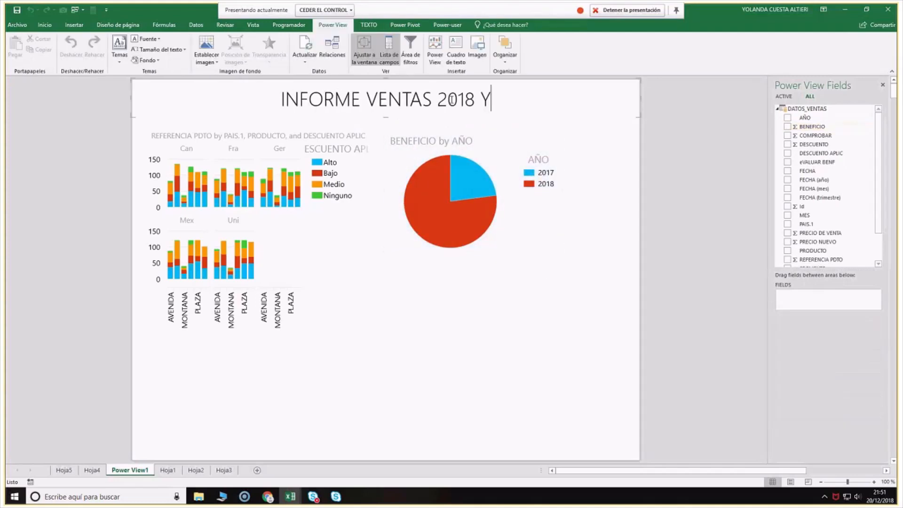
{"action": "type", "text": "2017"}
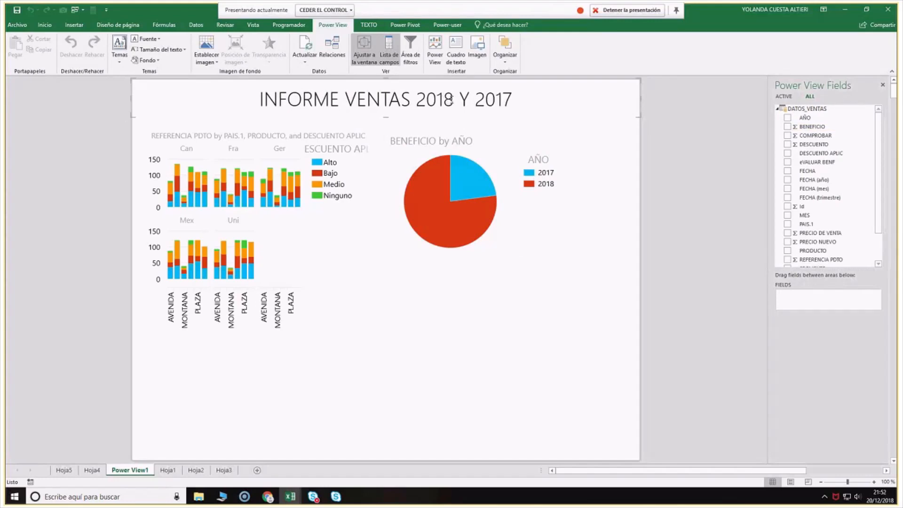
{"action": "left_click", "coordinate": [431, 329]}
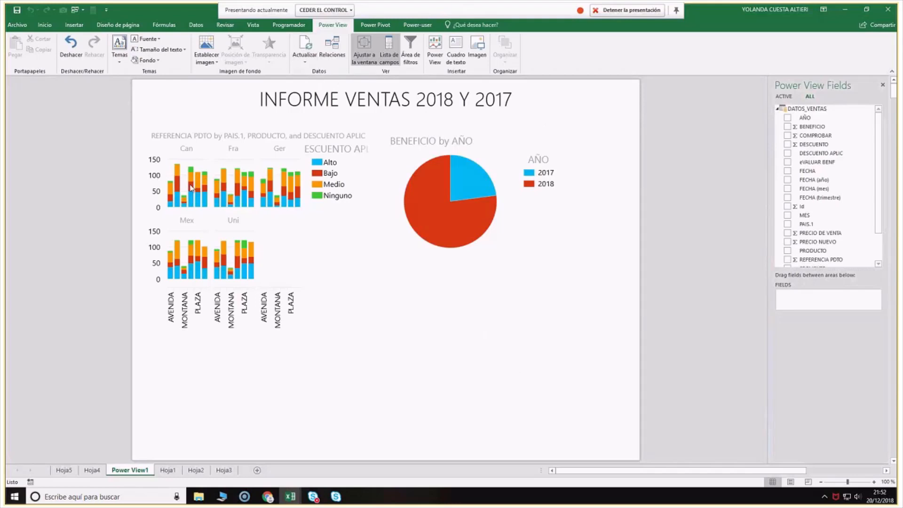
Review the sales table on Hoja4 and the PivotCharts on Hoja5, and return to the Power View1 report
{"action": "mouse_move", "coordinate": [171, 281]}
{"action": "left_click", "coordinate": [93, 471]}
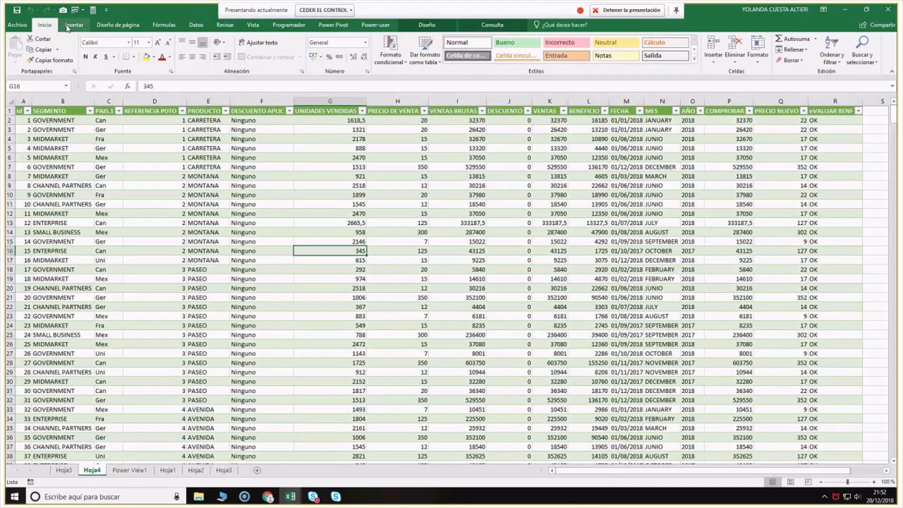
{"action": "left_click", "coordinate": [74, 25]}
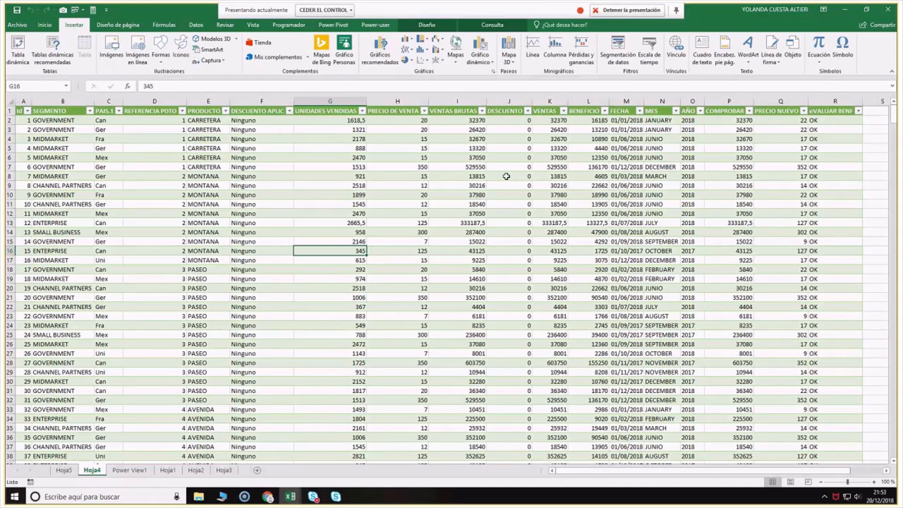
{"action": "left_click", "coordinate": [134, 471]}
{"action": "left_click", "coordinate": [59, 471]}
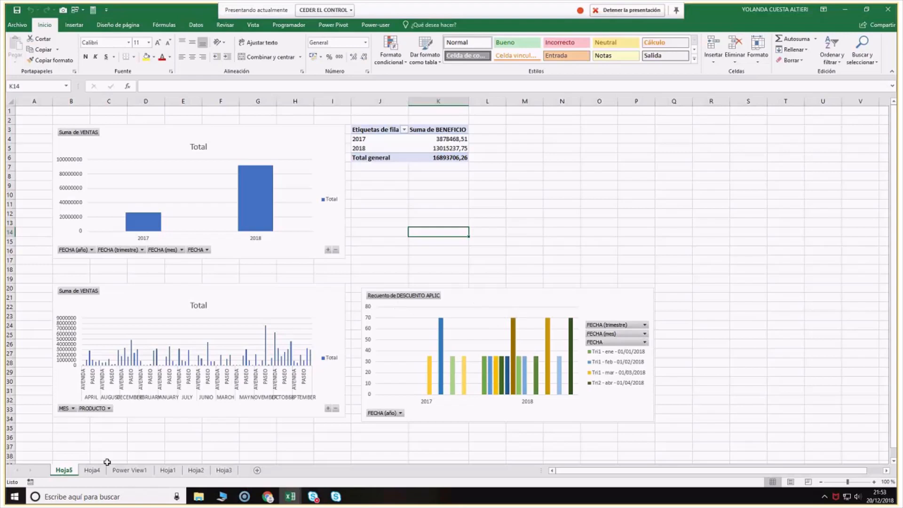
{"action": "left_click", "coordinate": [129, 471]}
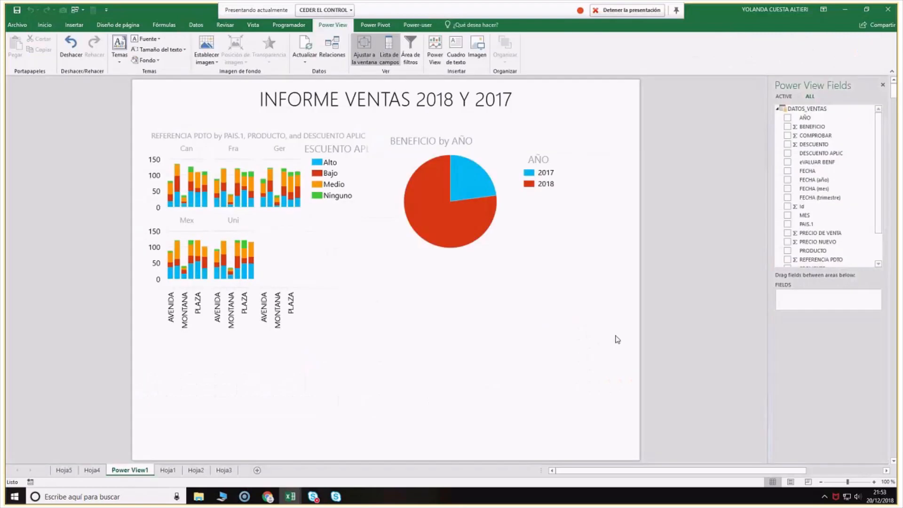
Highlight the 2018 slice of the BENEFICIO by AÑO pie chart and compare the report with the Hoja5 PivotCharts and the Power Pivot data
{"action": "left_click", "coordinate": [441, 186]}
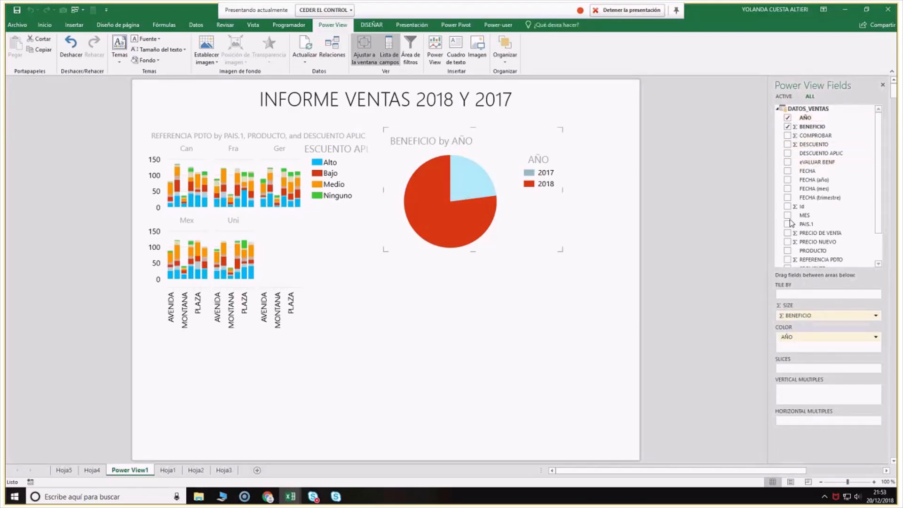
{"action": "left_click", "coordinate": [64, 474]}
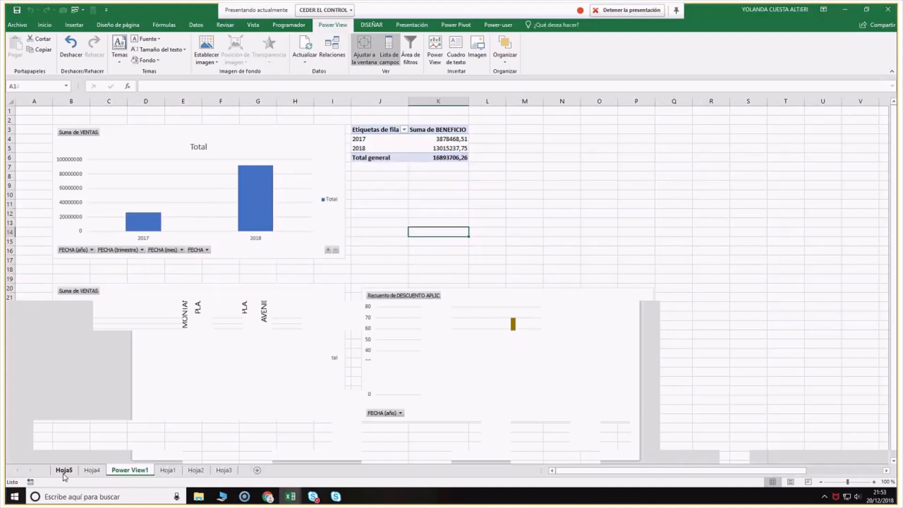
{"action": "left_click", "coordinate": [235, 141]}
{"action": "left_click", "coordinate": [123, 472]}
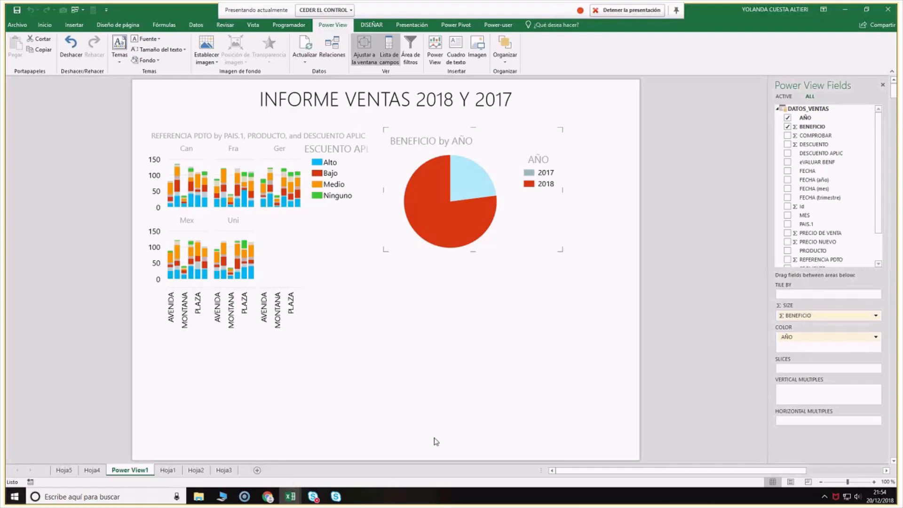
{"action": "left_click", "coordinate": [844, 10]}
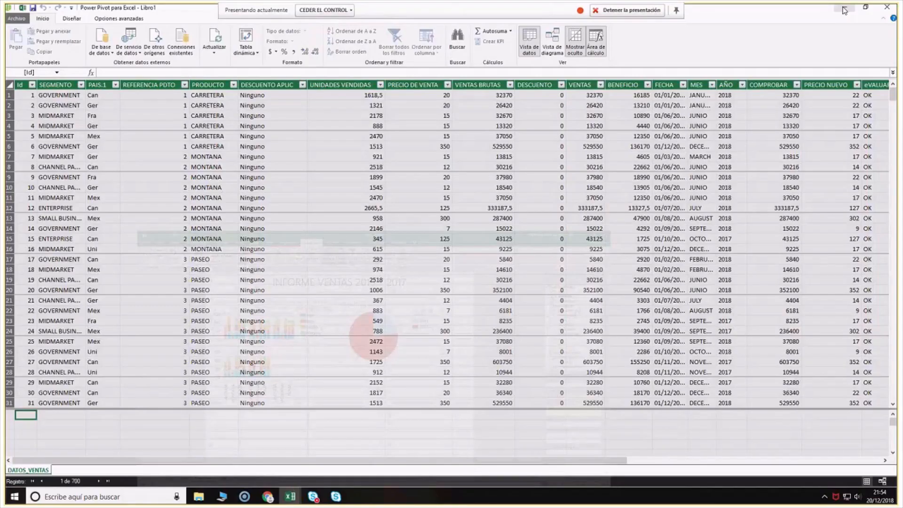
{"action": "left_click", "coordinate": [844, 10]}
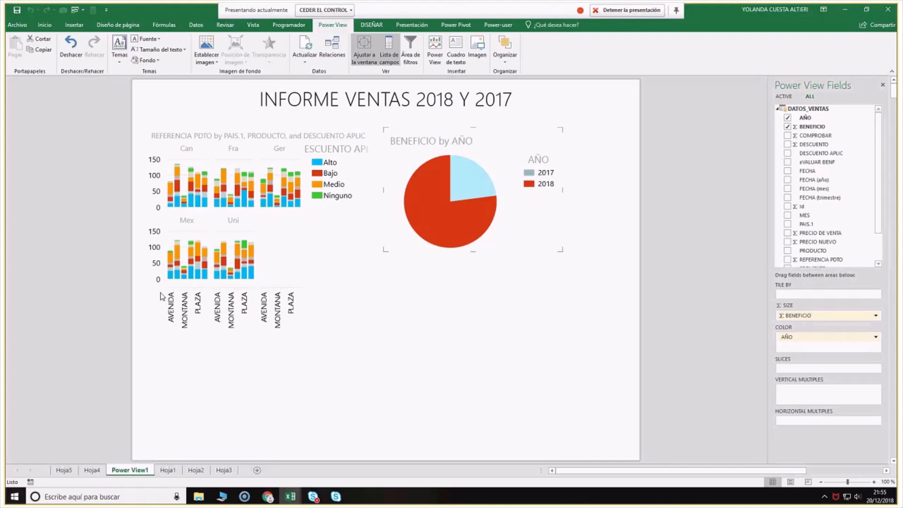
Open a 3D map from the whole sales table on Hoja4
{"action": "left_click", "coordinate": [93, 217]}
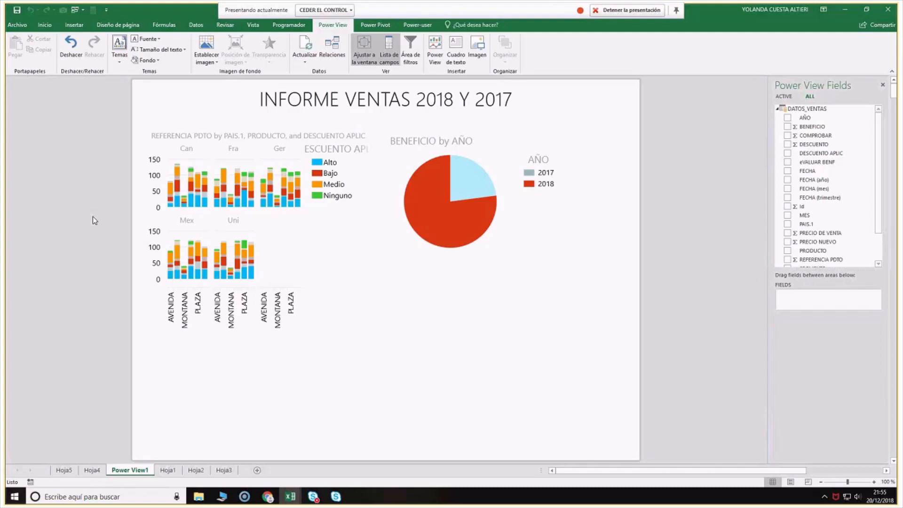
{"action": "left_click", "coordinate": [79, 30]}
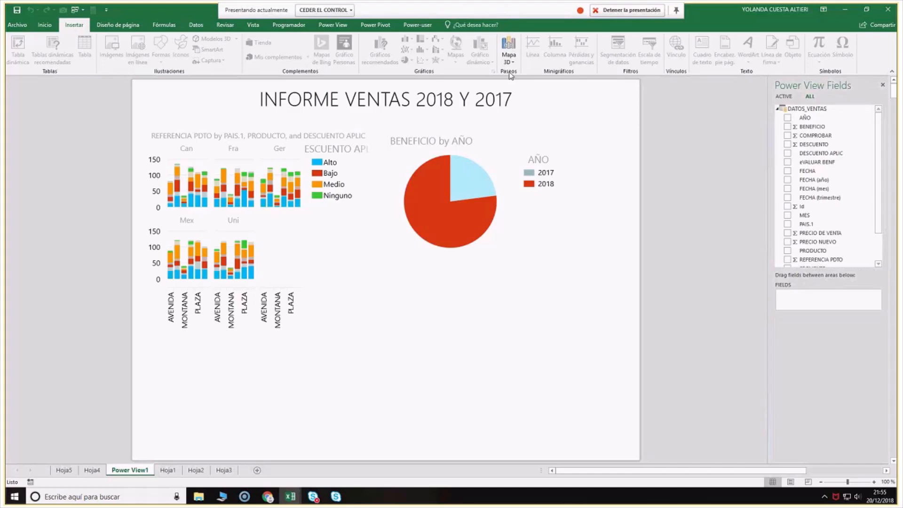
{"action": "left_click", "coordinate": [92, 471]}
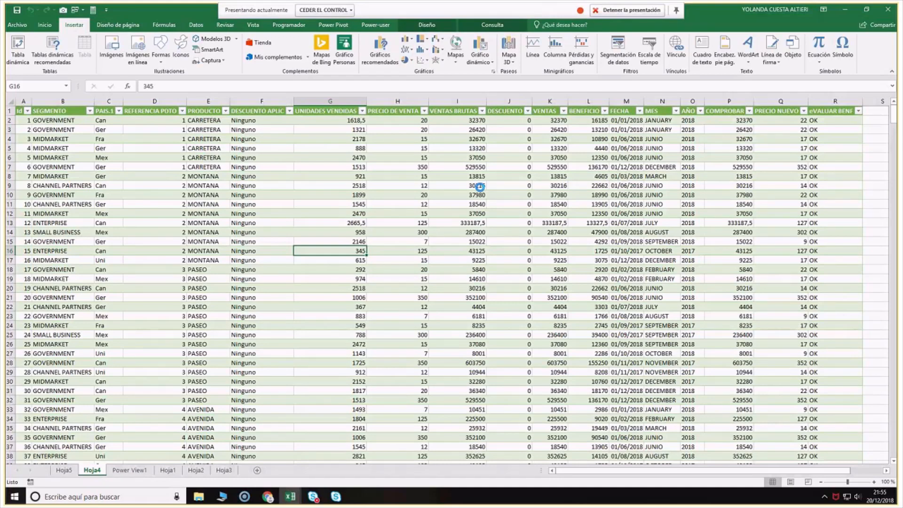
{"action": "key", "text": "ctrl+a"}
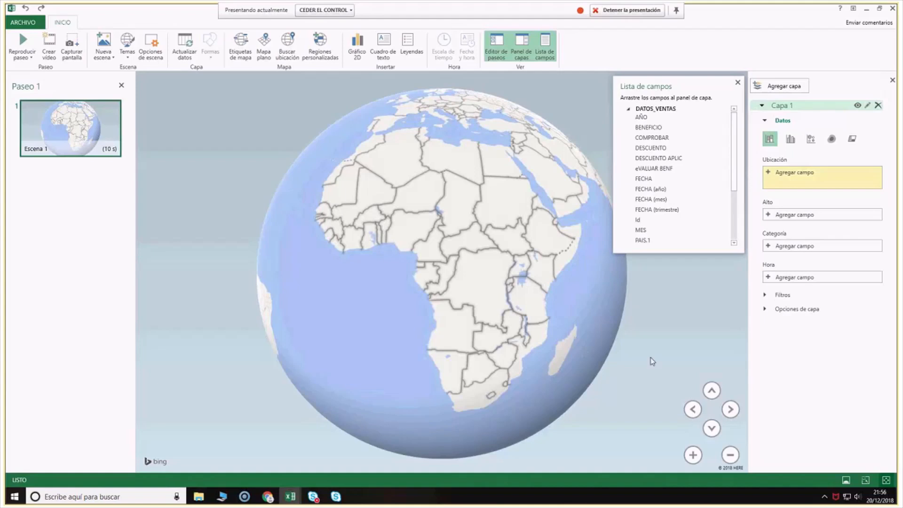
Show the globe from farther away in Escena 1 and add a second scene with a closer view of Africa
{"action": "left_click", "coordinate": [730, 455]}
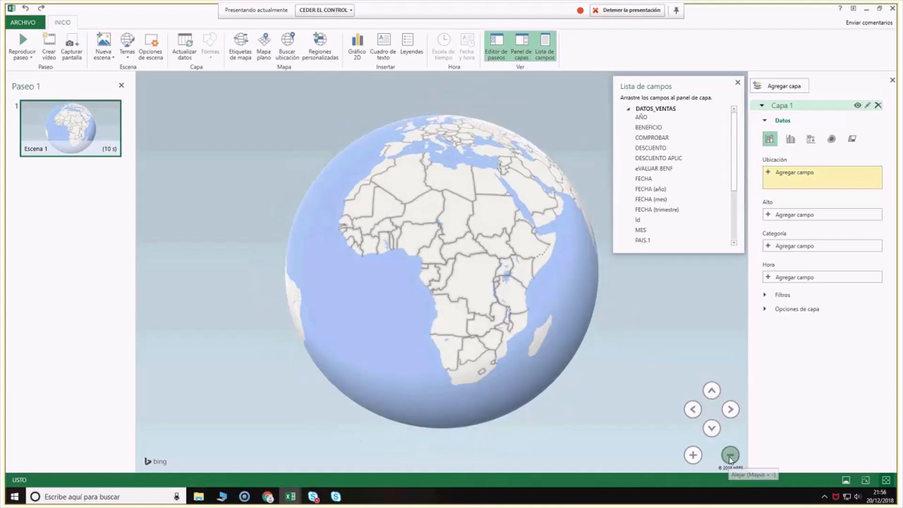
{"action": "left_click", "coordinate": [730, 456]}
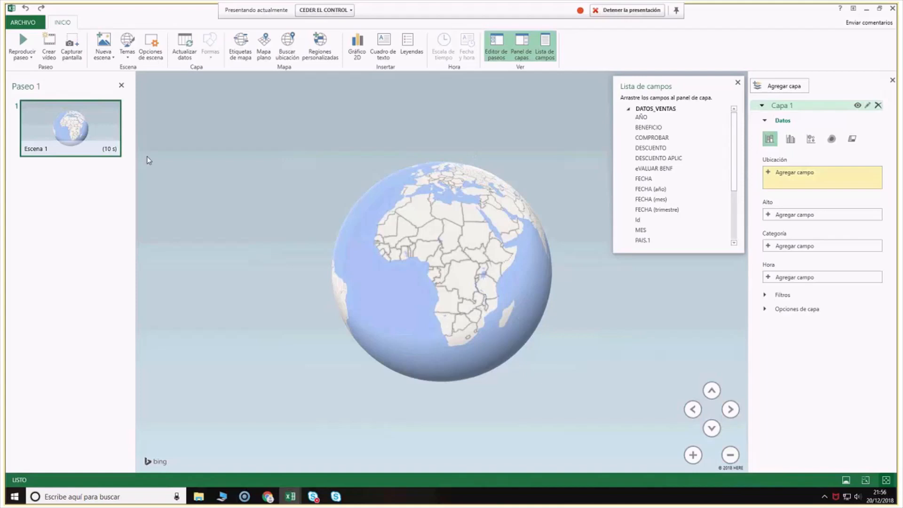
{"action": "left_click", "coordinate": [103, 41]}
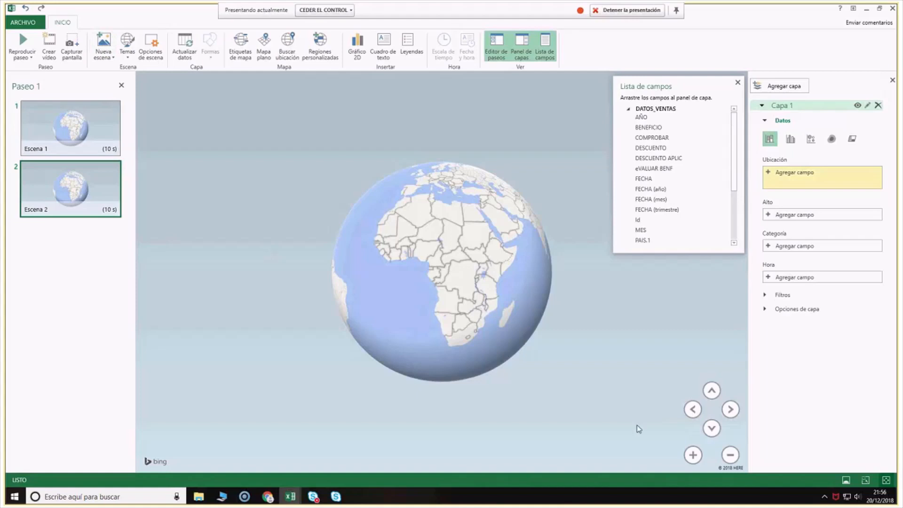
{"action": "left_click", "coordinate": [693, 455]}
{"action": "left_click", "coordinate": [693, 456]}
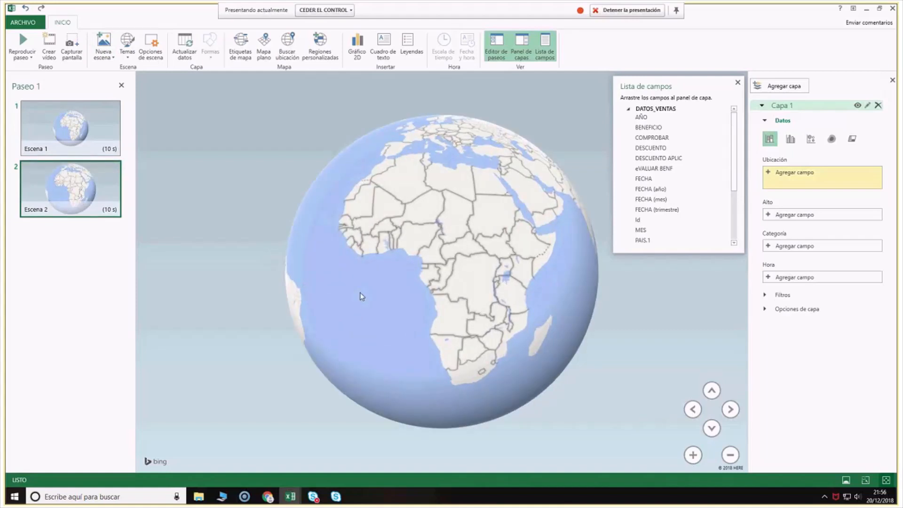
Add a third scene with the globe turned to the Americas and the Atlantic in a closer view
{"action": "left_click", "coordinate": [103, 40]}
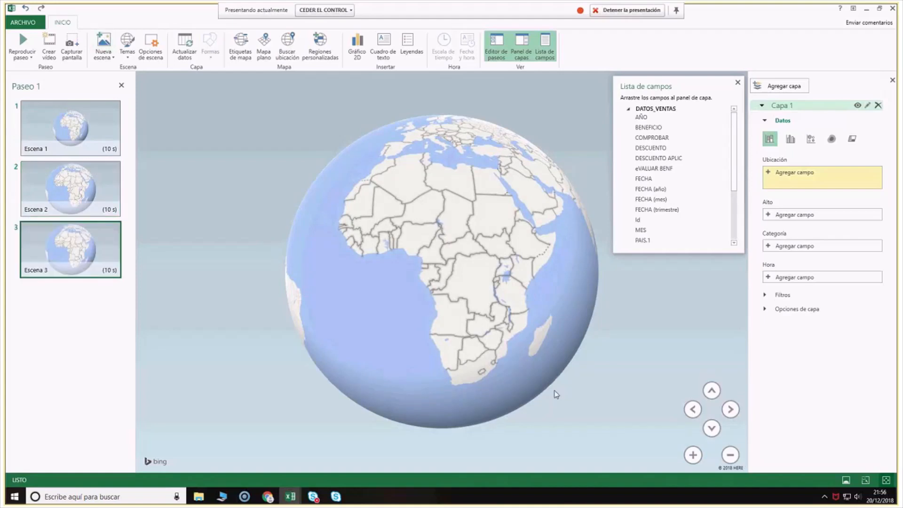
{"action": "left_click_drag", "start_coordinate": [372, 286], "coordinate": [593, 352]}
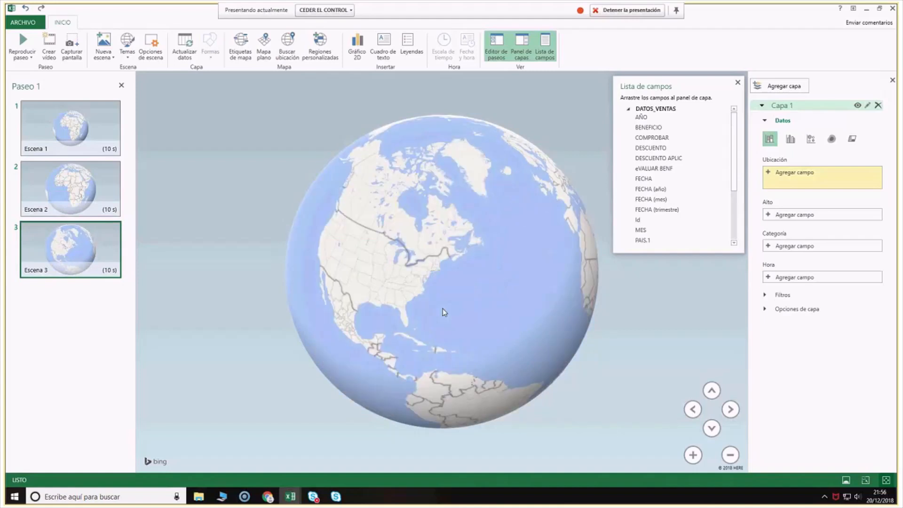
{"action": "left_click_drag", "start_coordinate": [444, 312], "coordinate": [470, 268]}
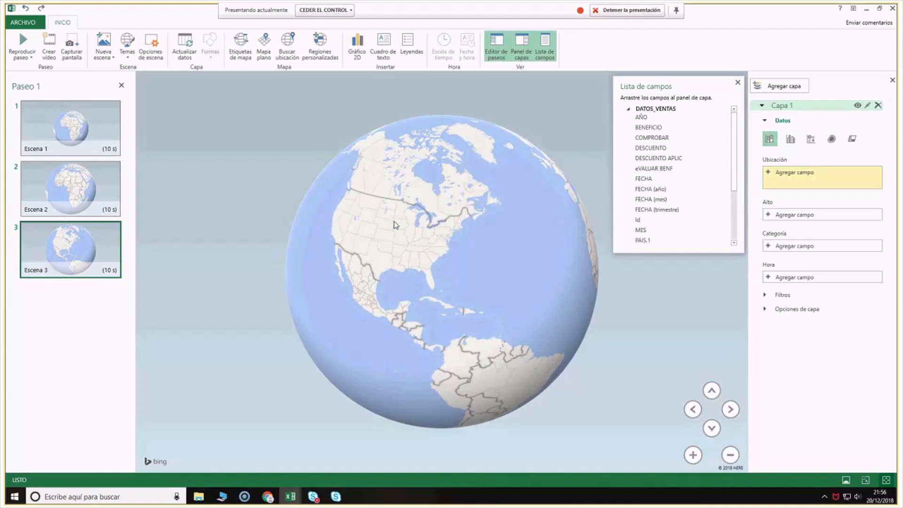
{"action": "scroll", "coordinate": [518, 276], "scroll_direction": "up", "scroll_amount": 1}
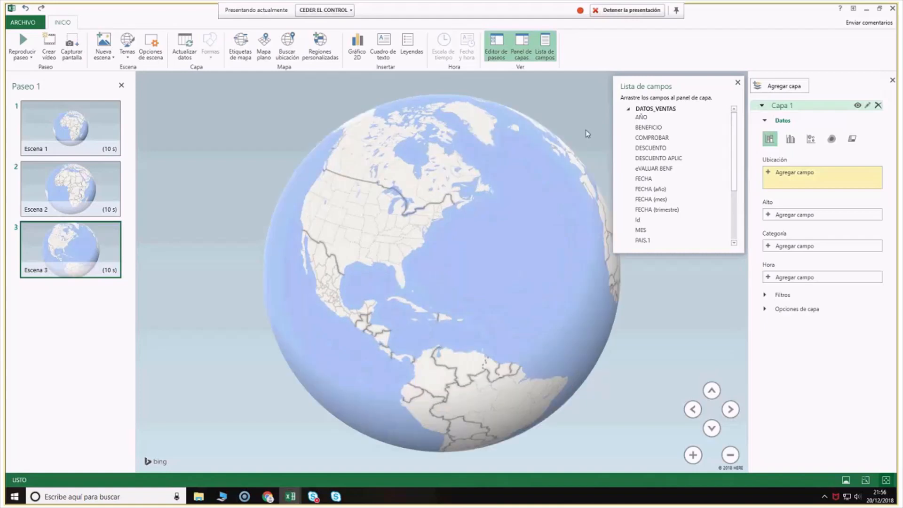
{"action": "left_click", "coordinate": [730, 457]}
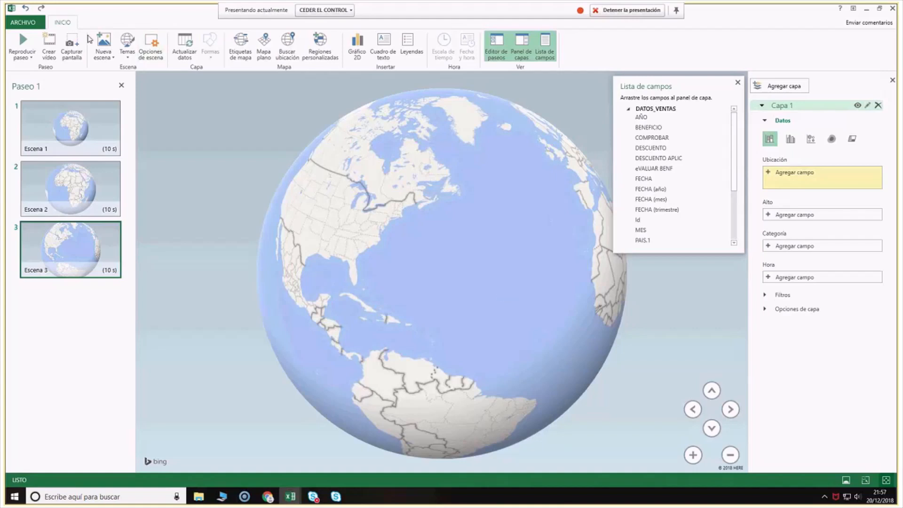
Add a fourth scene with the globe turned to Europe and northern Africa, seen from slightly farther away
{"action": "left_click", "coordinate": [104, 42]}
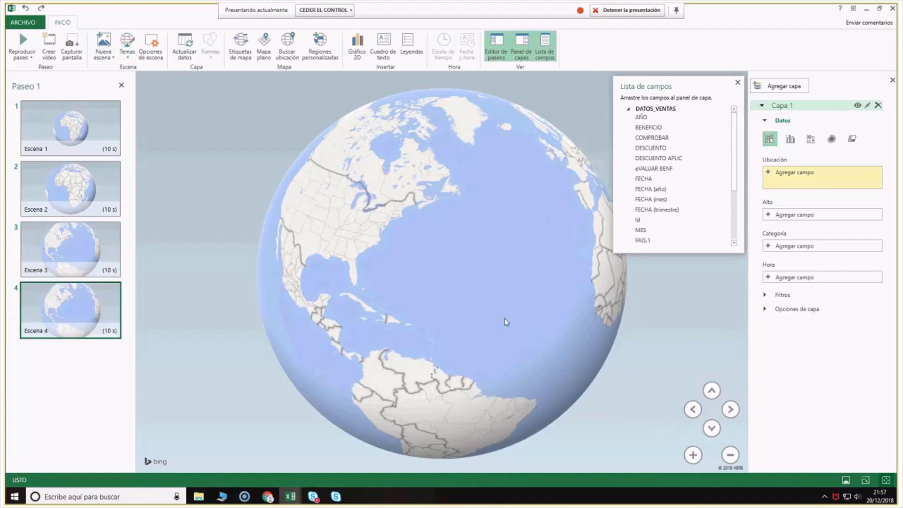
{"action": "left_click_drag", "start_coordinate": [518, 300], "coordinate": [309, 282]}
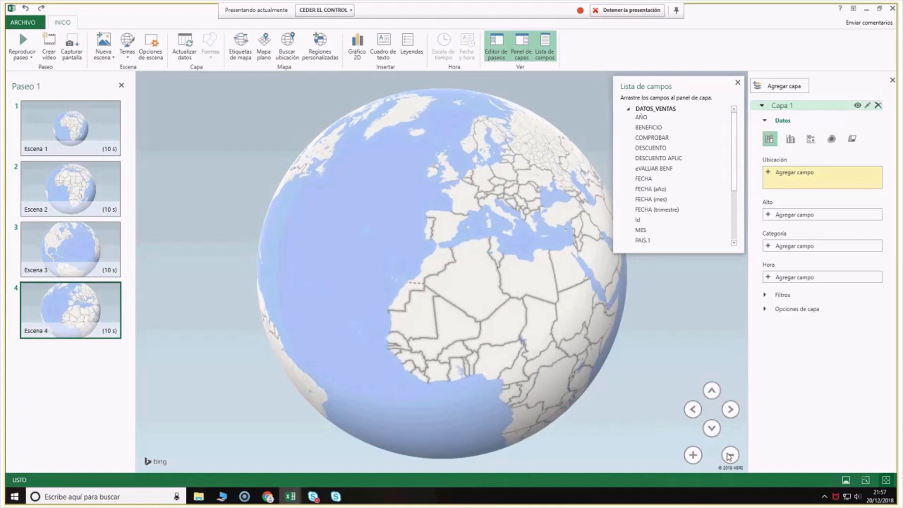
{"action": "left_click", "coordinate": [729, 455]}
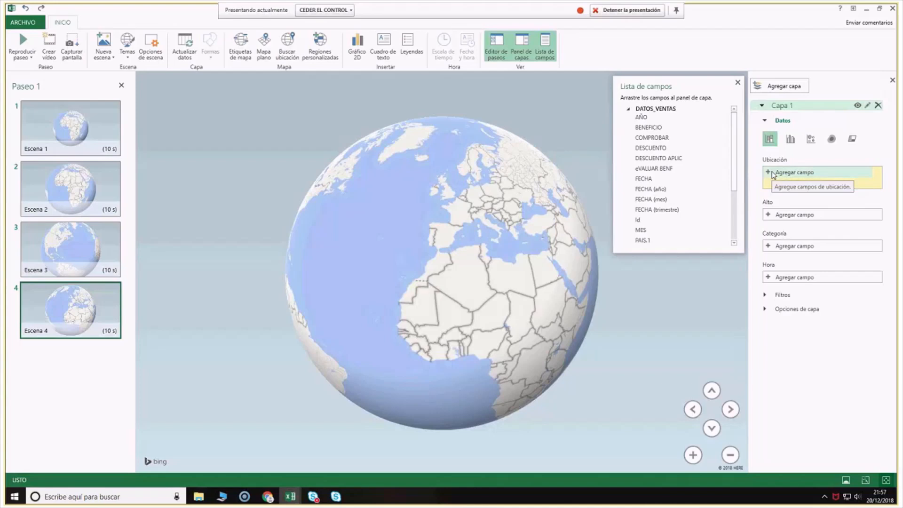
{"action": "left_click", "coordinate": [774, 173]}
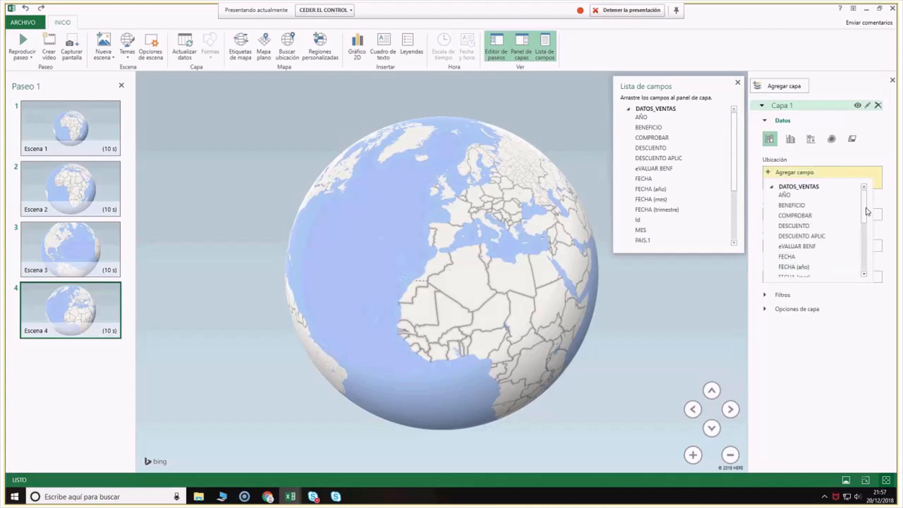
{"action": "scroll", "coordinate": [841, 202], "scroll_direction": "down", "scroll_amount": 5}
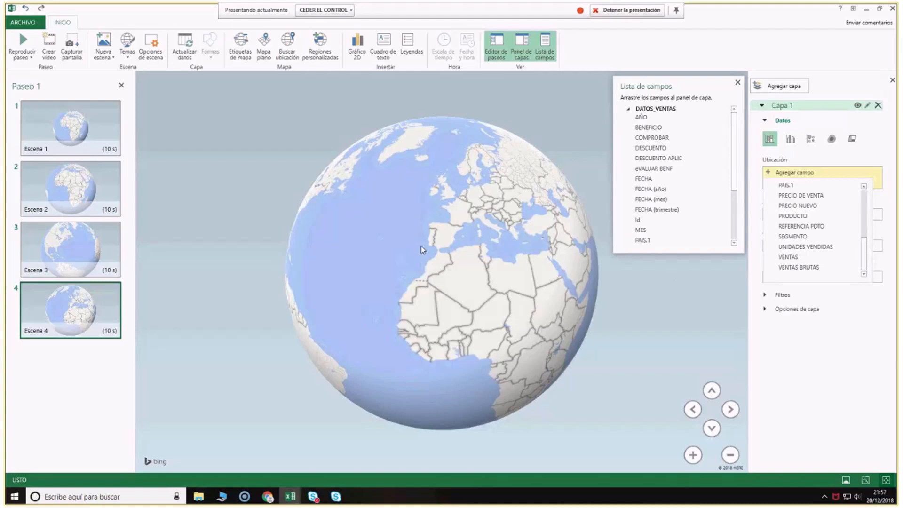
{"action": "left_click", "coordinate": [670, 276]}
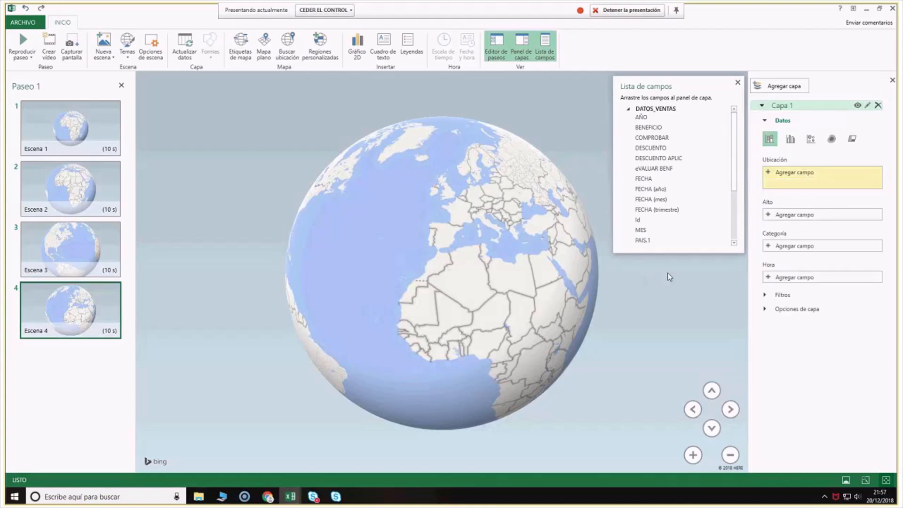
{"action": "left_click", "coordinate": [816, 215]}
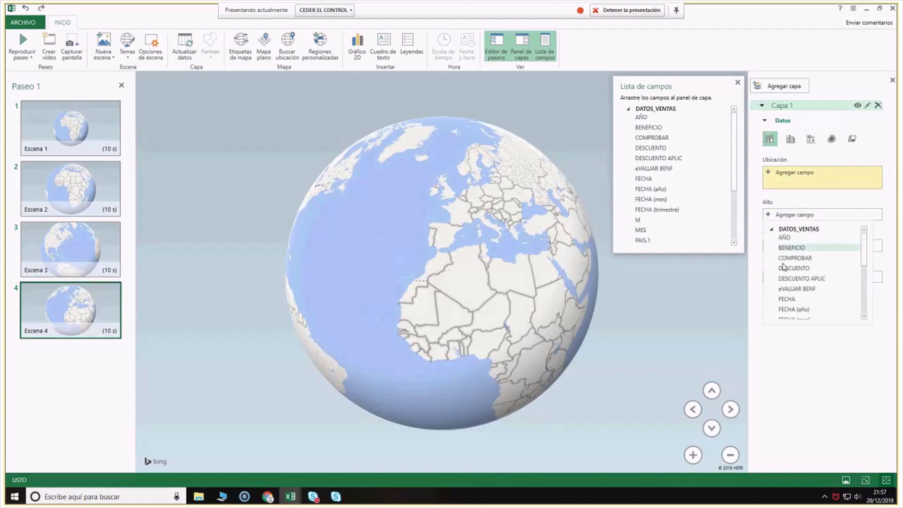
{"action": "left_click", "coordinate": [787, 250]}
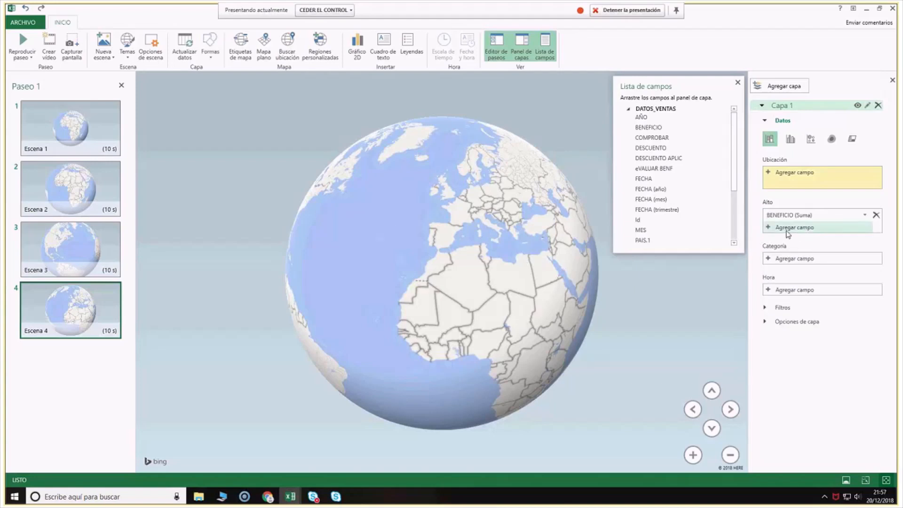
{"action": "left_click", "coordinate": [876, 215]}
Add the VENTAS field as the height of Capa 1 in Escena 4
{"action": "left_click", "coordinate": [801, 218]}
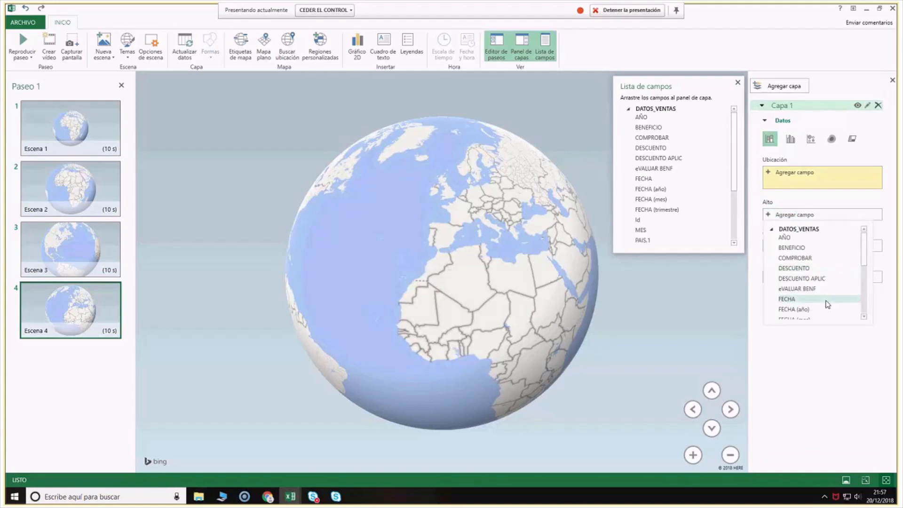
{"action": "left_click_drag", "start_coordinate": [867, 256], "coordinate": [865, 299]}
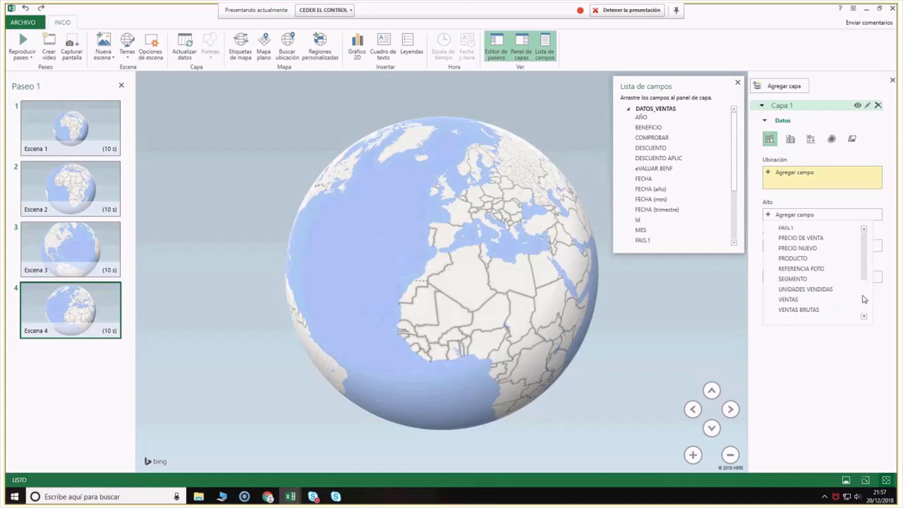
{"action": "left_click", "coordinate": [798, 299]}
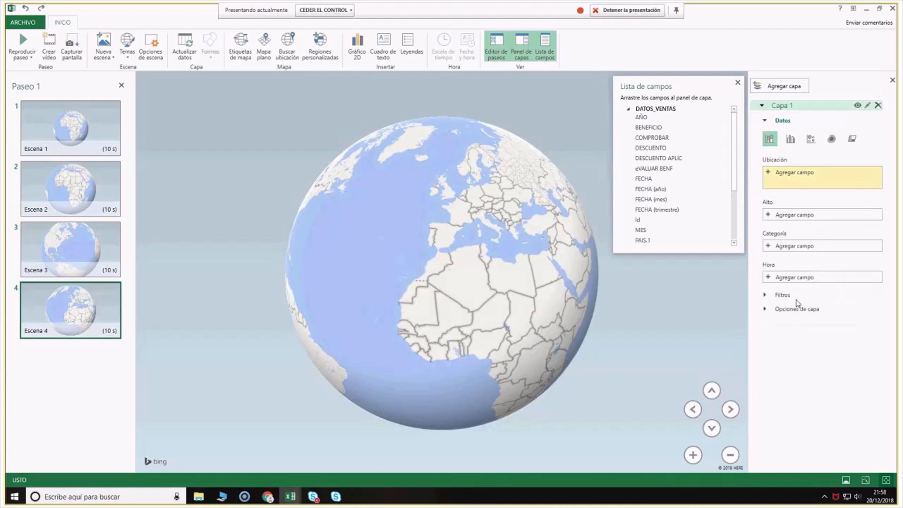
Close the field list and set the duration of Escena 1 to 2 seconds
{"action": "mouse_move", "coordinate": [57, 183]}
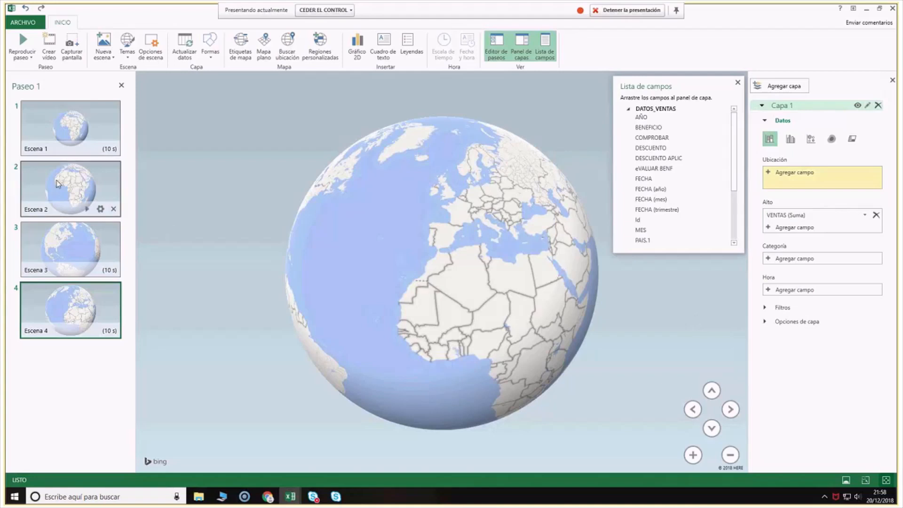
{"action": "left_click", "coordinate": [70, 188]}
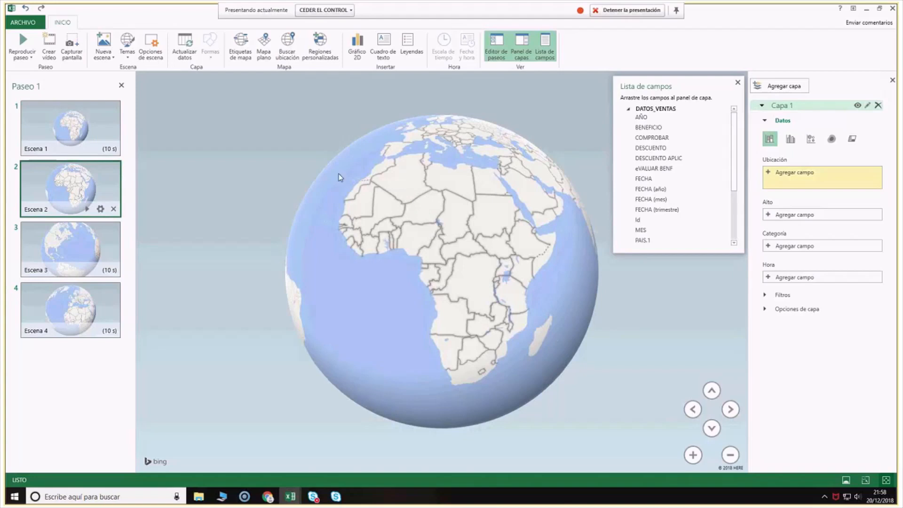
{"action": "left_click", "coordinate": [738, 83]}
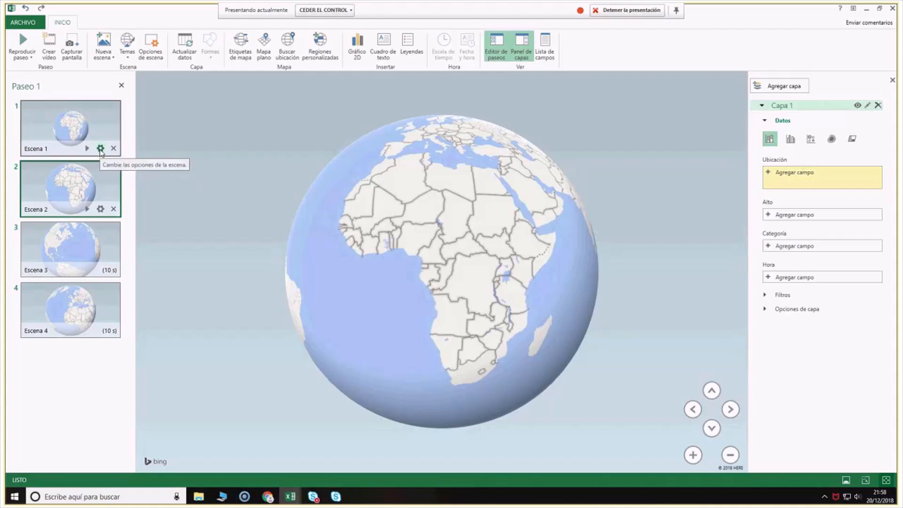
{"action": "left_click", "coordinate": [100, 149]}
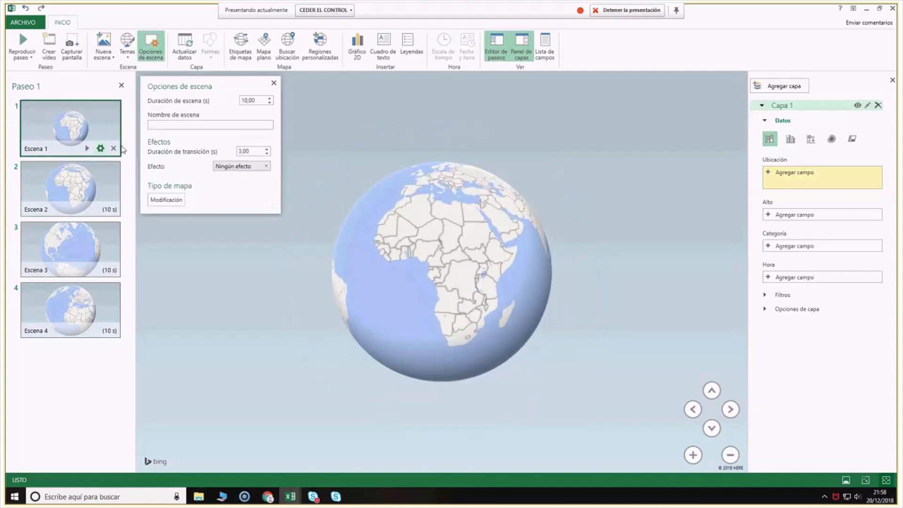
{"action": "left_click_drag", "start_coordinate": [258, 101], "coordinate": [217, 97]}
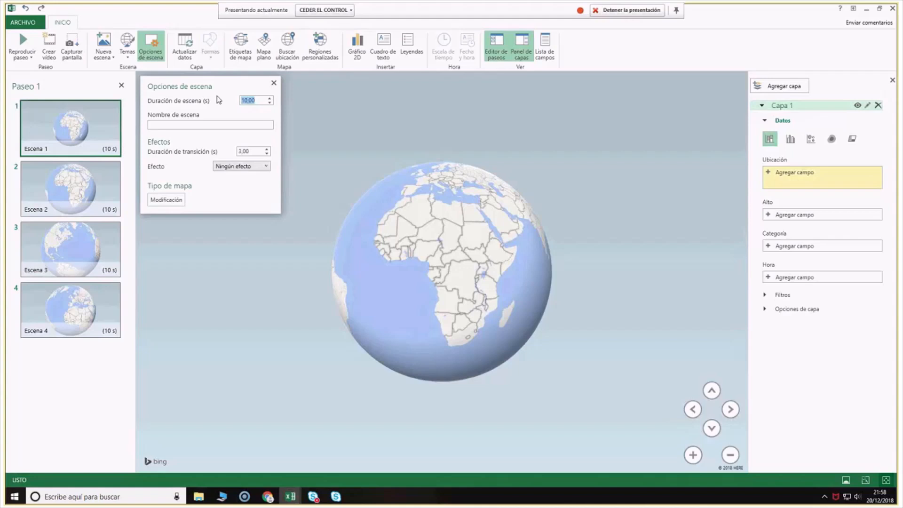
{"action": "type", "text": "2"}
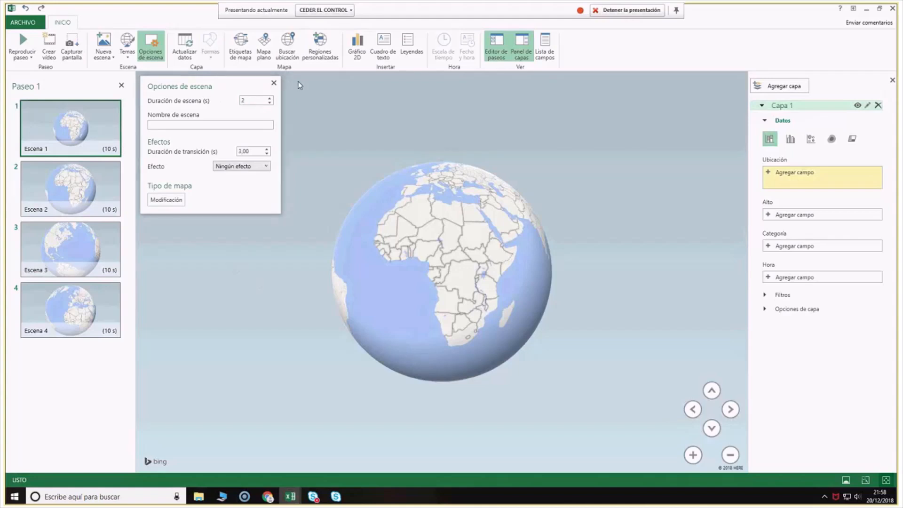
{"action": "left_click", "coordinate": [274, 83]}
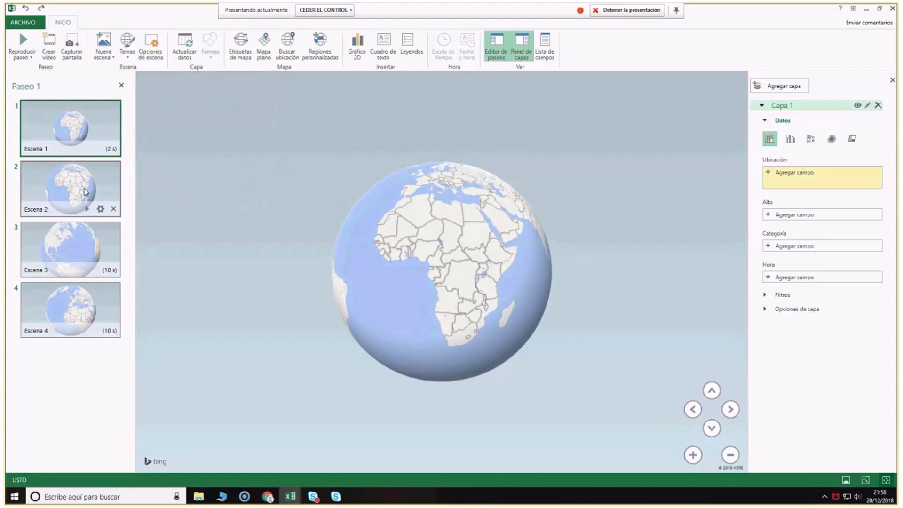
Set the durations of Escena 2, Escena 3 and Escena 4 to 2 seconds each
{"action": "left_click", "coordinate": [100, 210]}
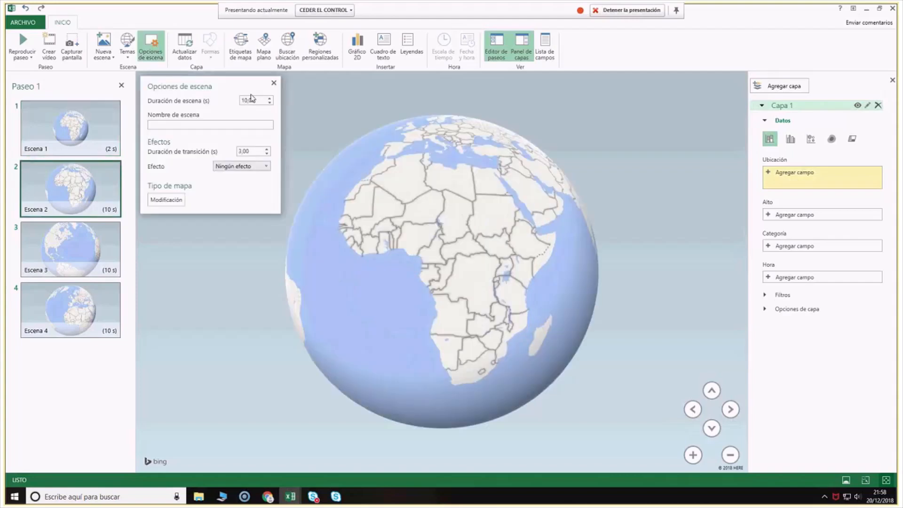
{"action": "type", "text": "2"}
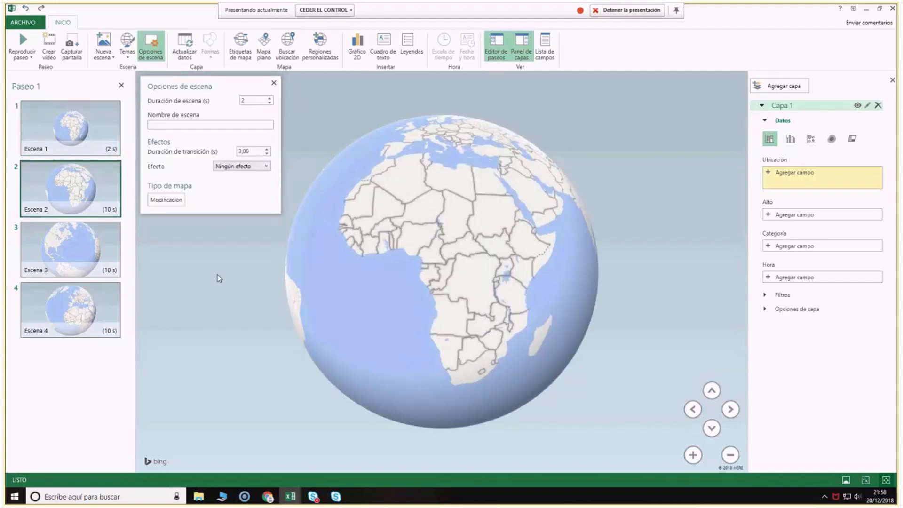
{"action": "left_click", "coordinate": [274, 83]}
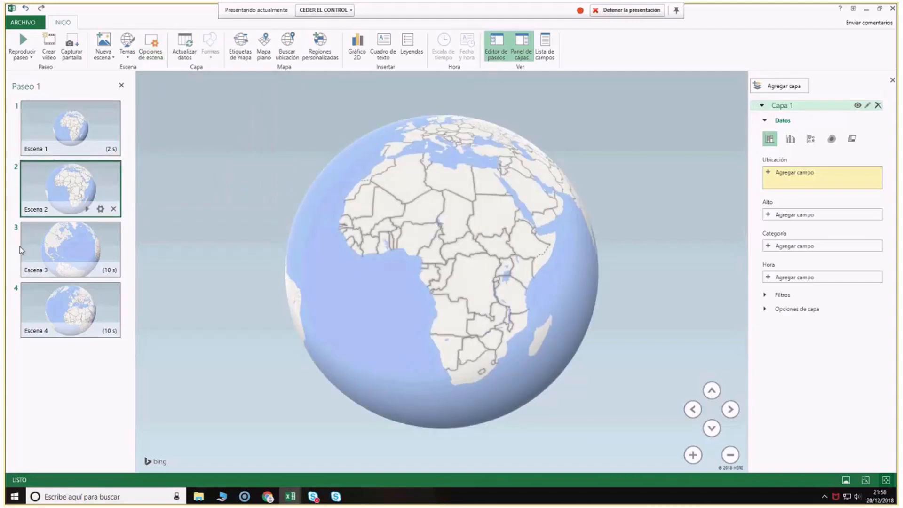
{"action": "mouse_move", "coordinate": [101, 269]}
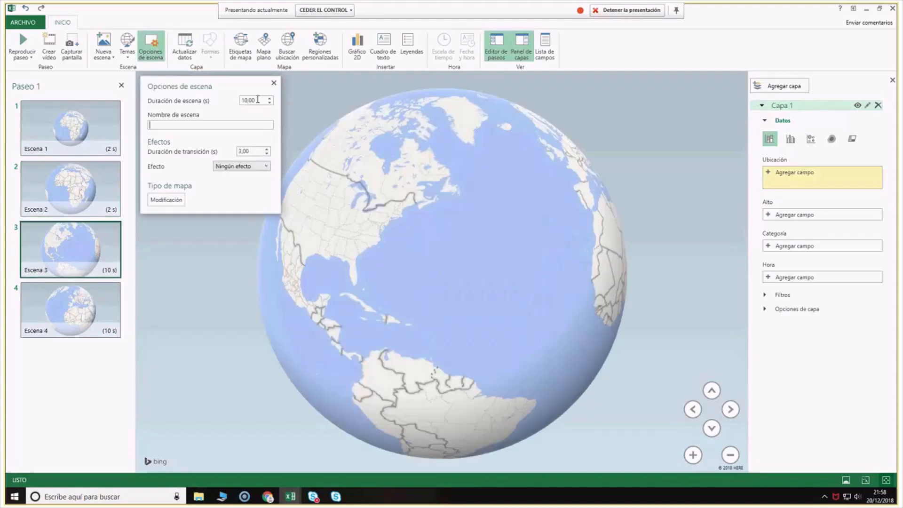
{"action": "double_click", "coordinate": [256, 100]}
{"action": "type", "text": "2"}
{"action": "left_click", "coordinate": [274, 83]}
{"action": "left_click", "coordinate": [101, 330]}
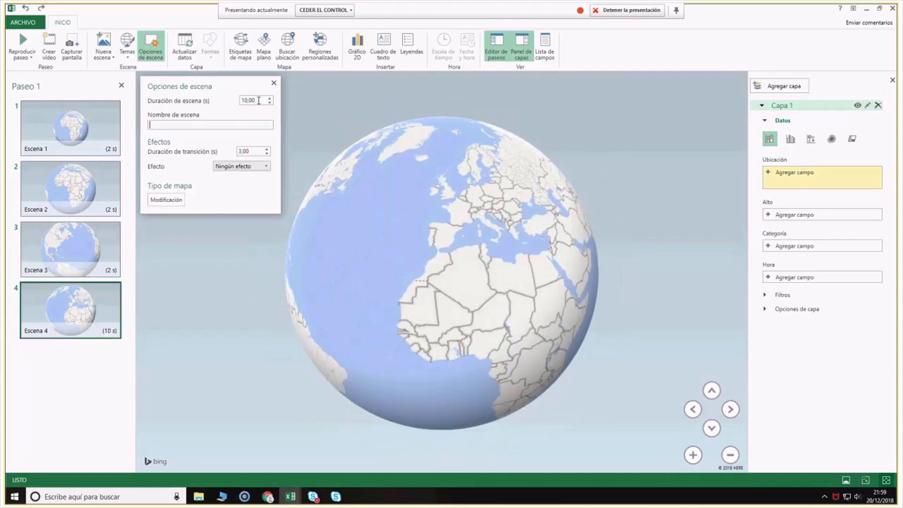
{"action": "type", "text": "2"}
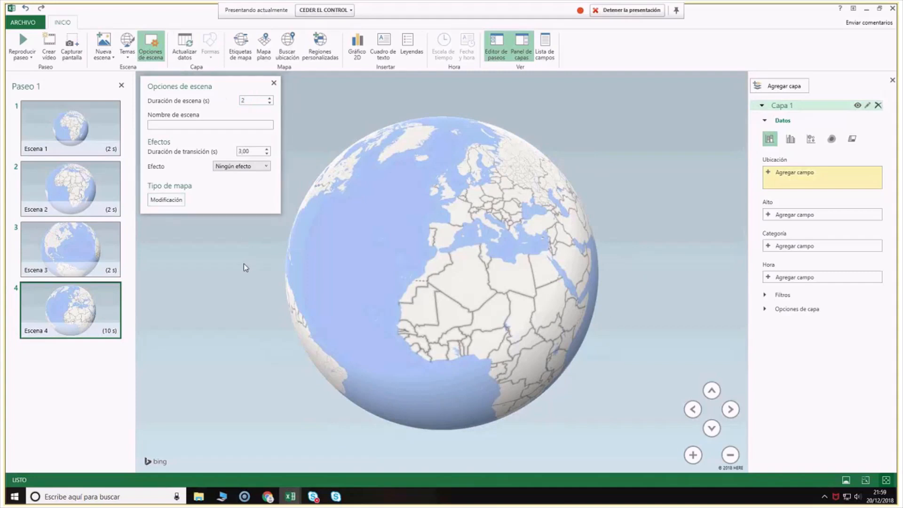
{"action": "left_click", "coordinate": [273, 84]}
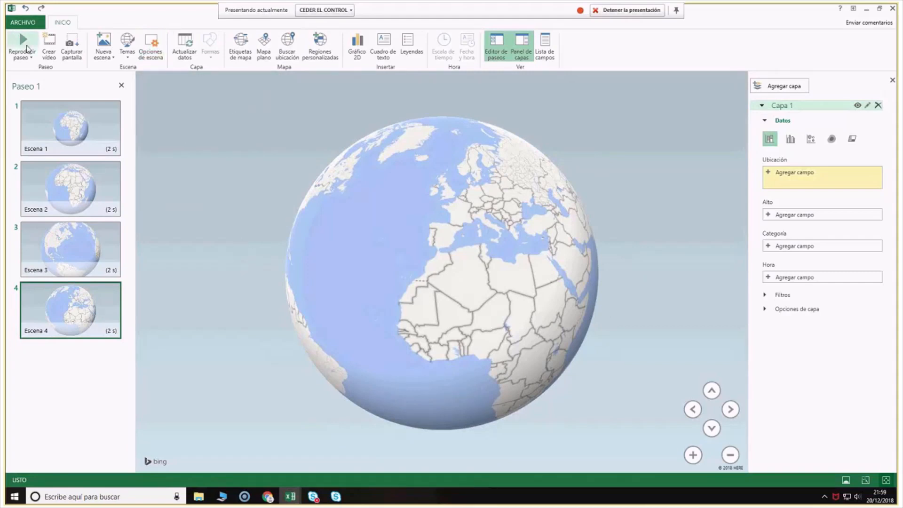
Play the tour full screen twice, returning to the tour editor after each playback
{"action": "left_click", "coordinate": [22, 42]}
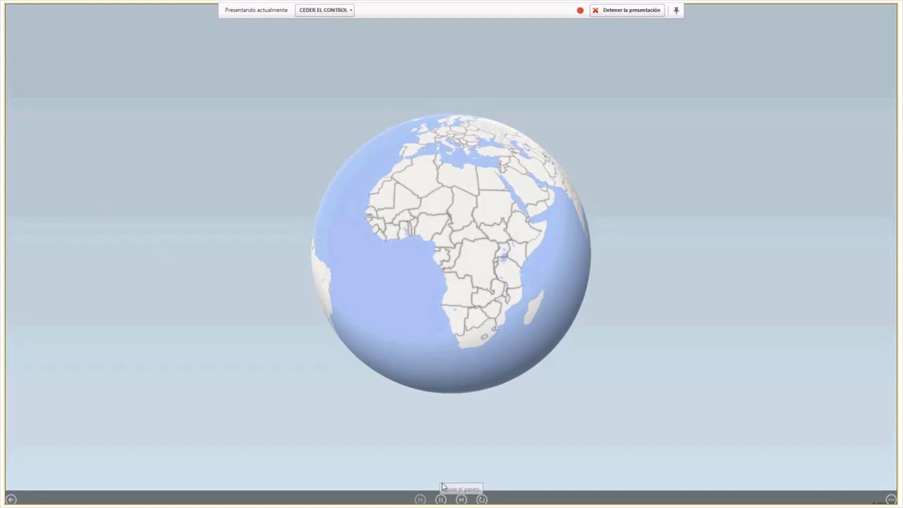
{"action": "left_click", "coordinate": [482, 499]}
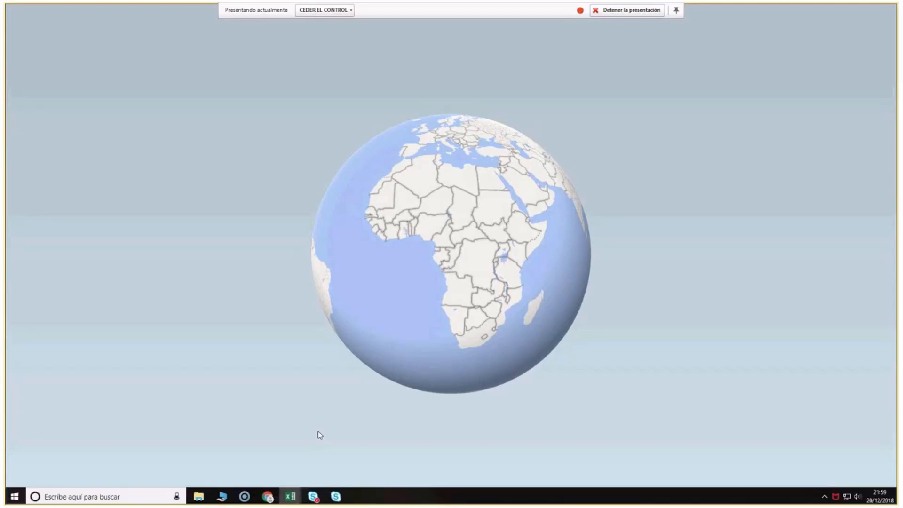
{"action": "key", "text": "Escape"}
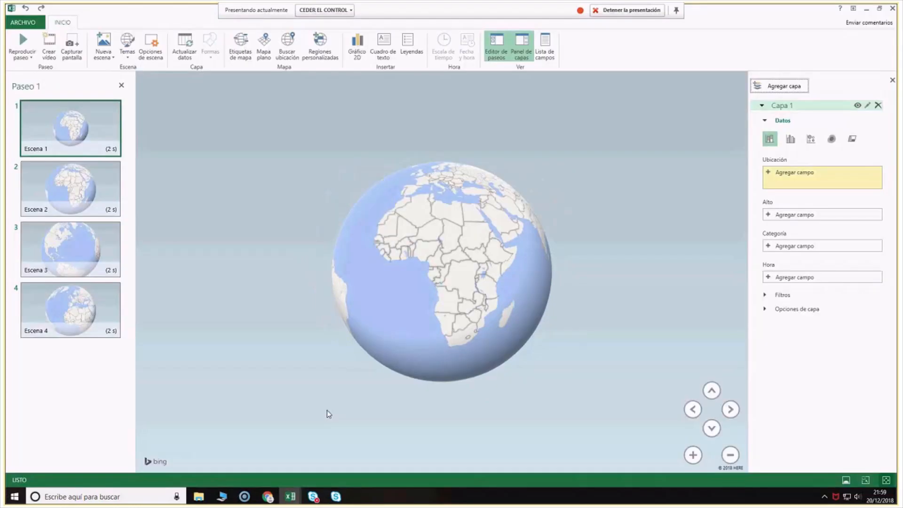
{"action": "left_click", "coordinate": [20, 47]}
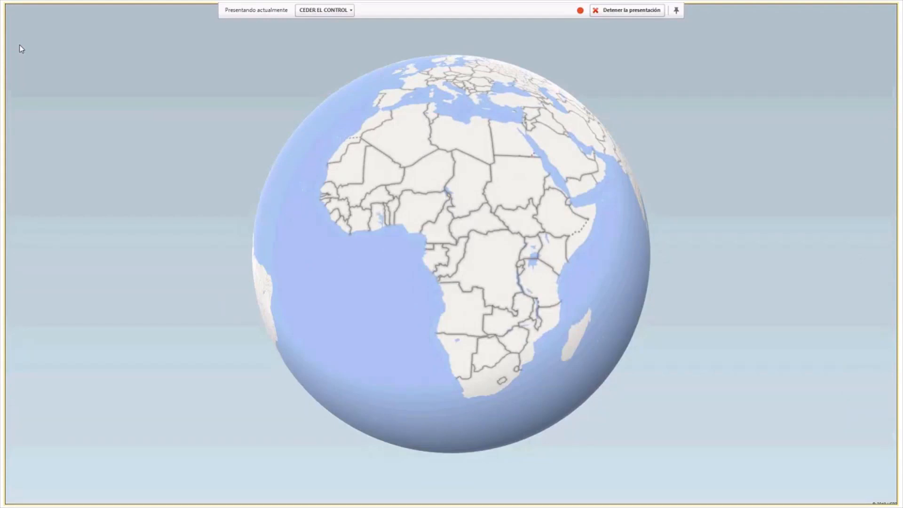
{"action": "key", "text": "Escape"}
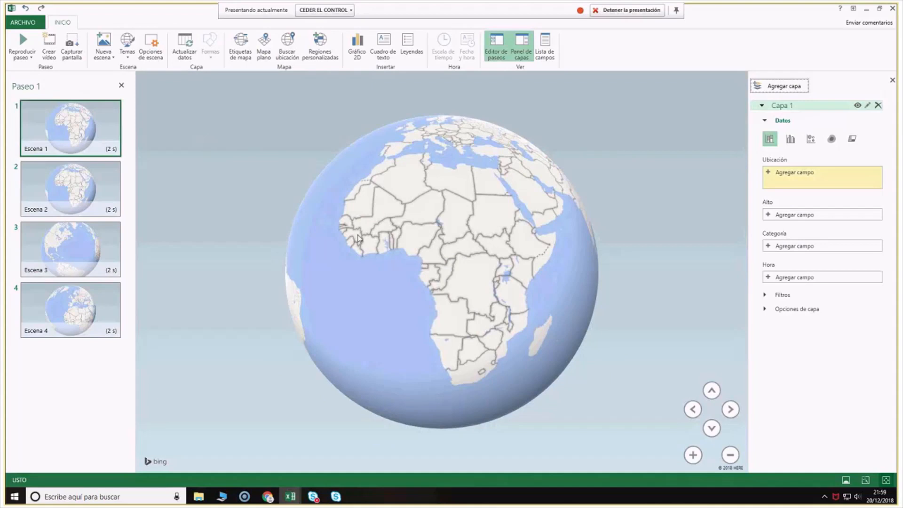
Turn the globe in Escena 1 to North America and close the 3D map window
{"action": "left_click_drag", "start_coordinate": [359, 238], "coordinate": [540, 293]}
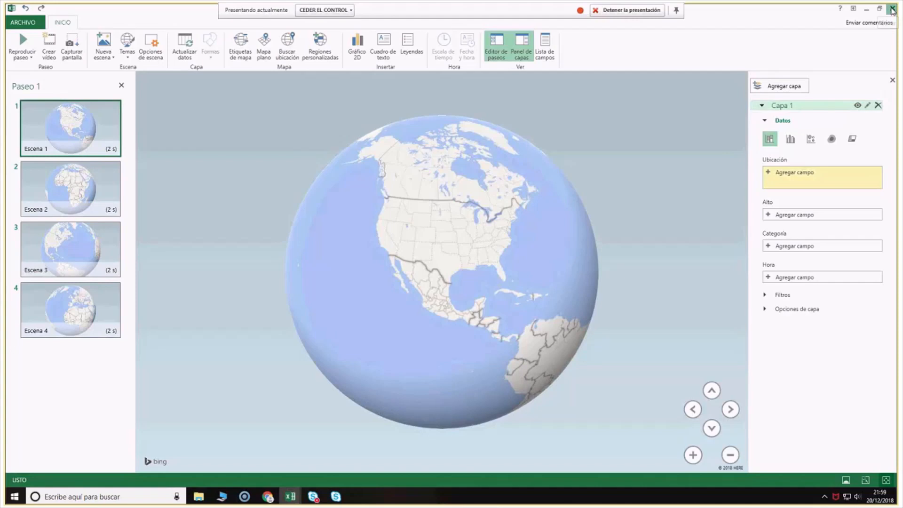
{"action": "left_click", "coordinate": [893, 9]}
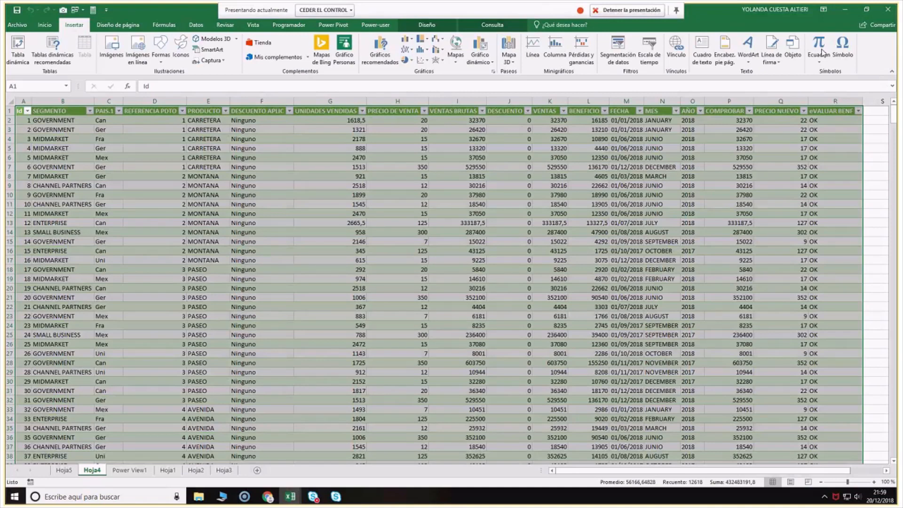
Reopen the 3D map from the sales table and turn the globe in Escena 1 to show North and South America
{"action": "left_click", "coordinate": [465, 269]}
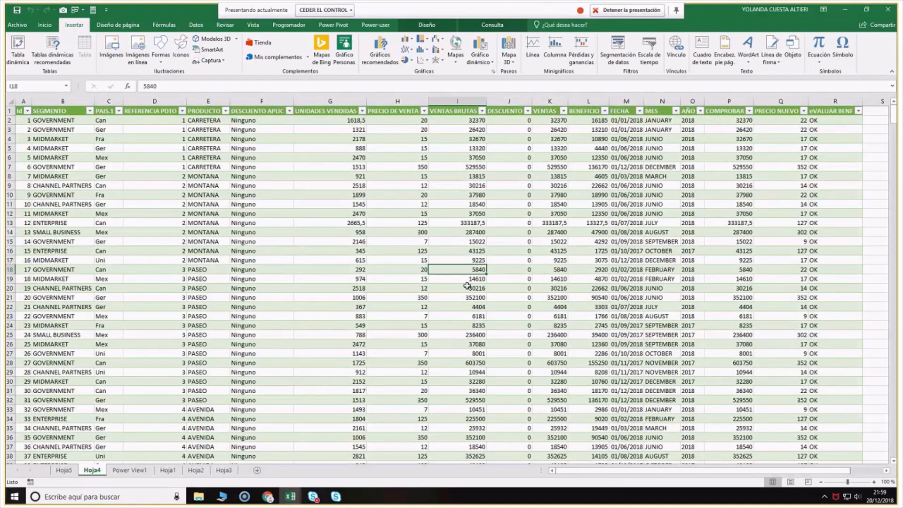
{"action": "left_click", "coordinate": [508, 47]}
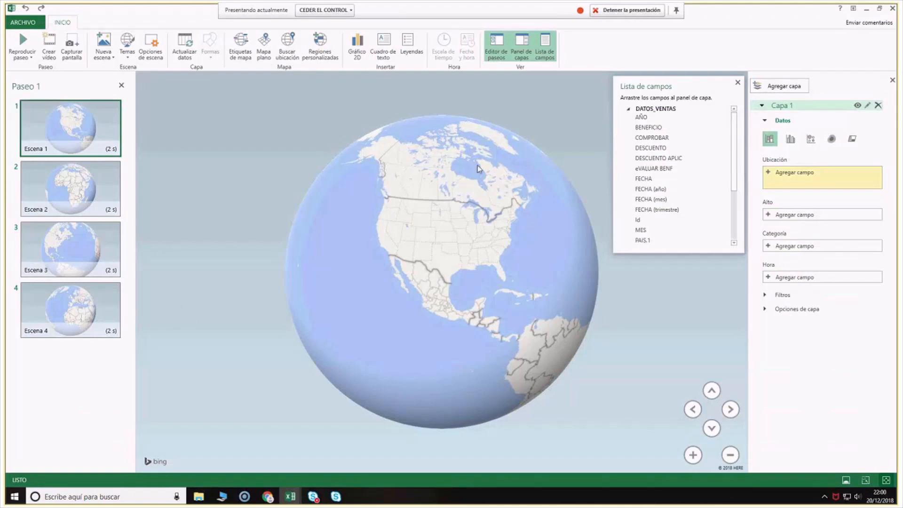
{"action": "left_click_drag", "start_coordinate": [478, 168], "coordinate": [689, 204]}
{"action": "left_click_drag", "start_coordinate": [448, 286], "coordinate": [595, 269]}
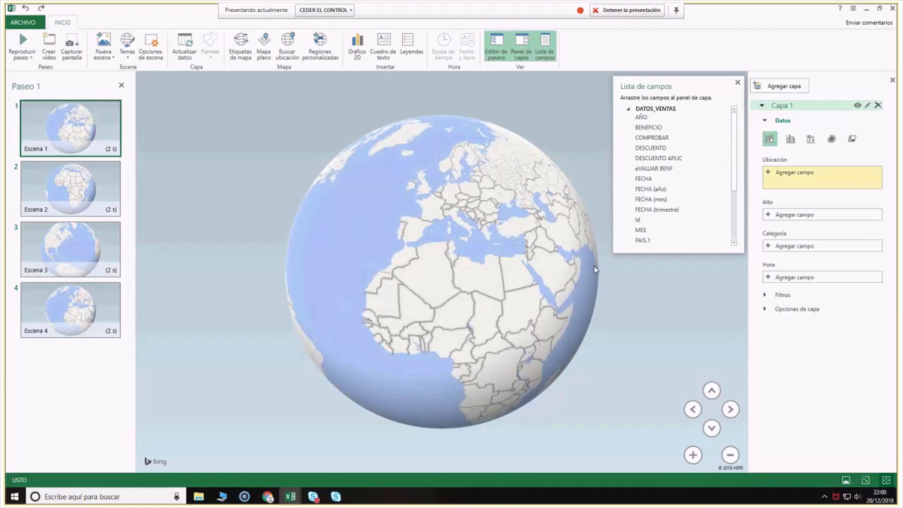
{"action": "left_click_drag", "start_coordinate": [387, 261], "coordinate": [471, 218]}
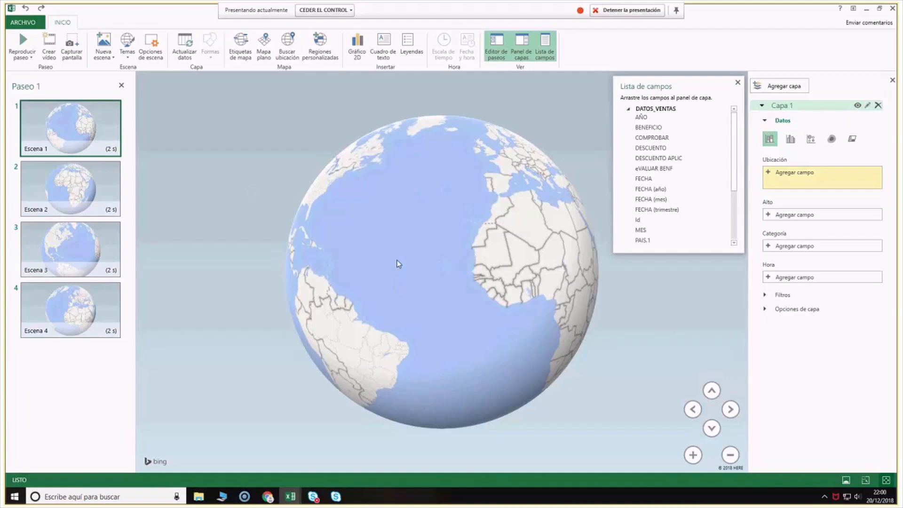
{"action": "left_click_drag", "start_coordinate": [397, 263], "coordinate": [508, 264]}
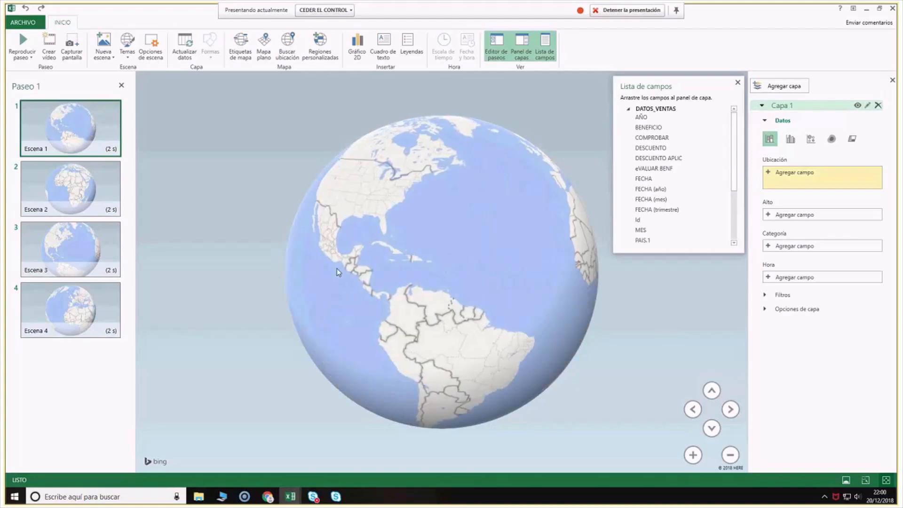
{"action": "left_click_drag", "start_coordinate": [338, 269], "coordinate": [459, 286]}
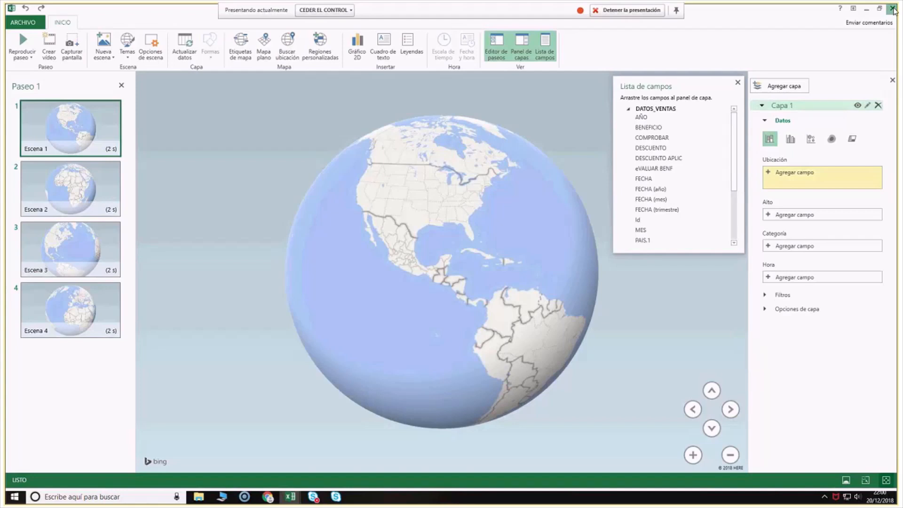
Close the 3D map, minimize the workbook and close the Power Pivot window
{"action": "left_click", "coordinate": [892, 8]}
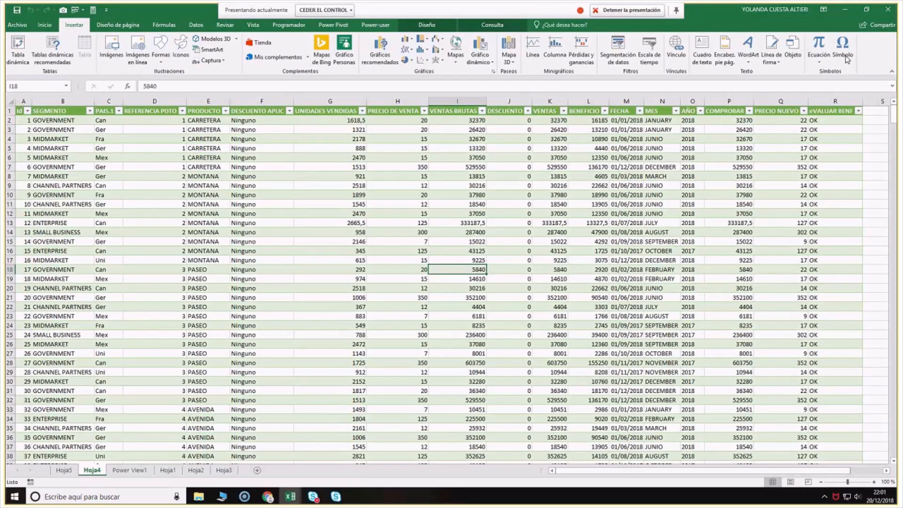
{"action": "left_click", "coordinate": [847, 9]}
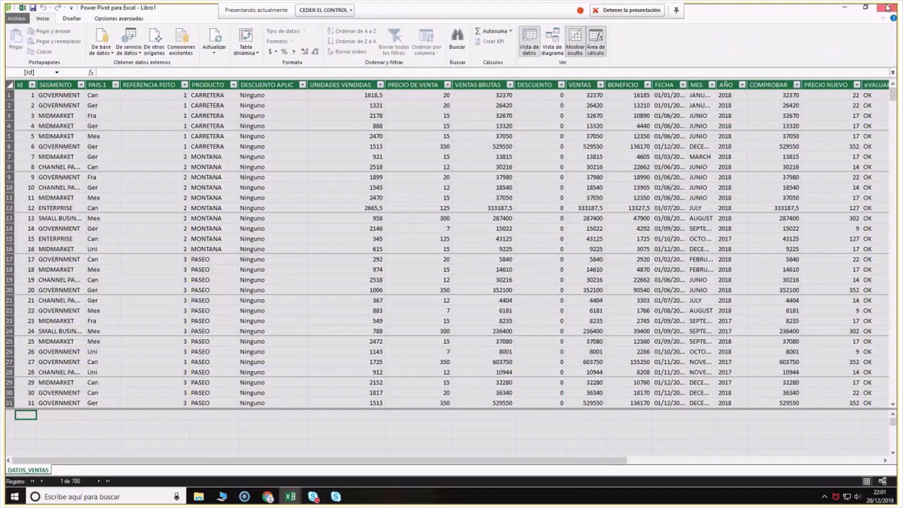
{"action": "left_click", "coordinate": [888, 8]}
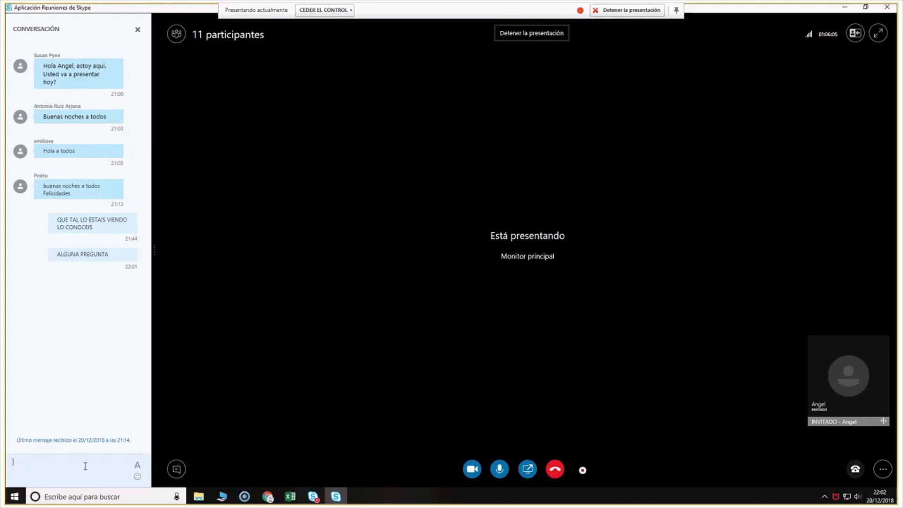
{"action": "left_click", "coordinate": [292, 497]}
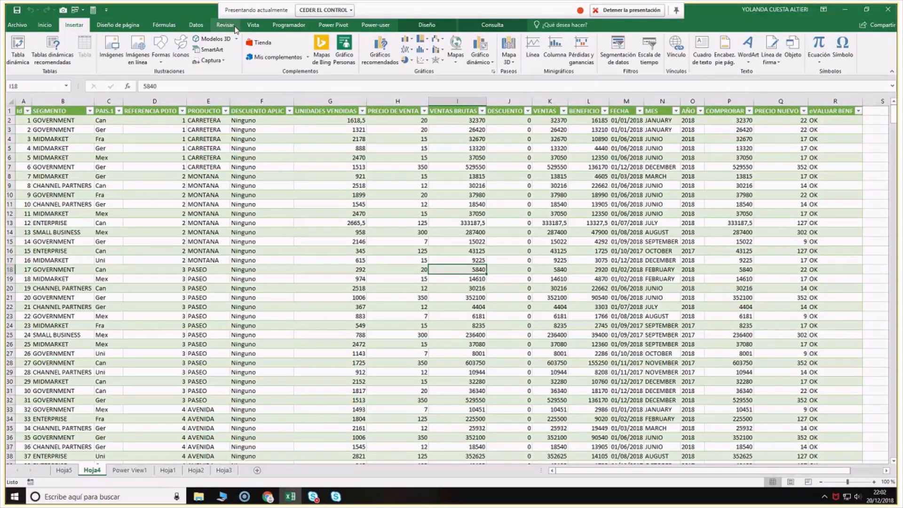
{"action": "left_click", "coordinate": [226, 25]}
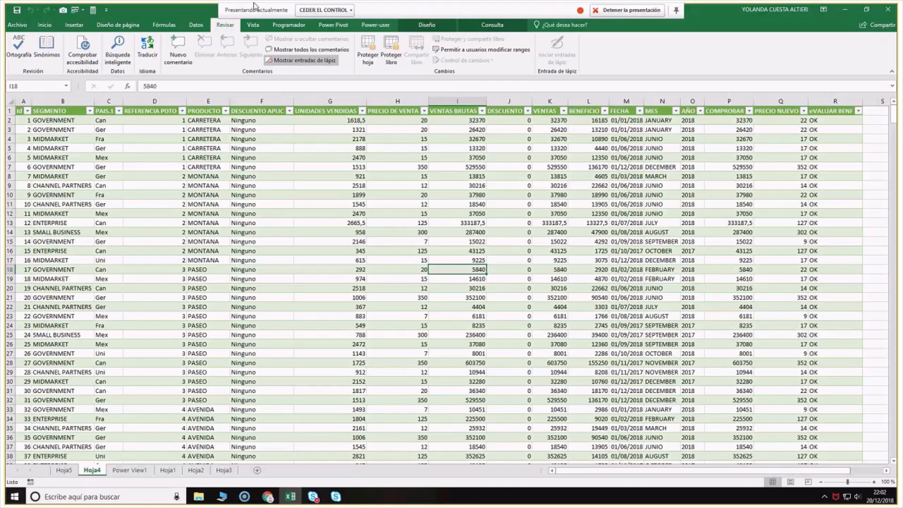
{"action": "left_click", "coordinate": [841, 8]}
{"action": "left_click", "coordinate": [841, 8]}
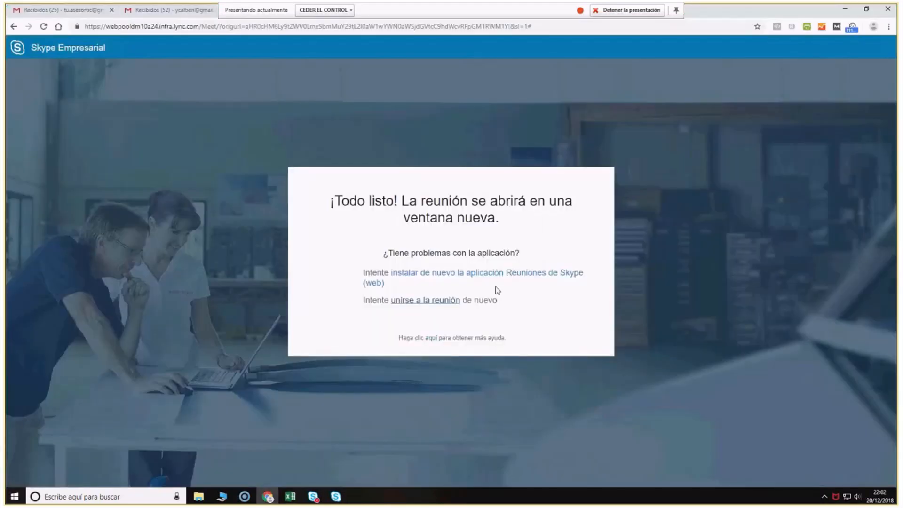
{"action": "left_click", "coordinate": [291, 496]}
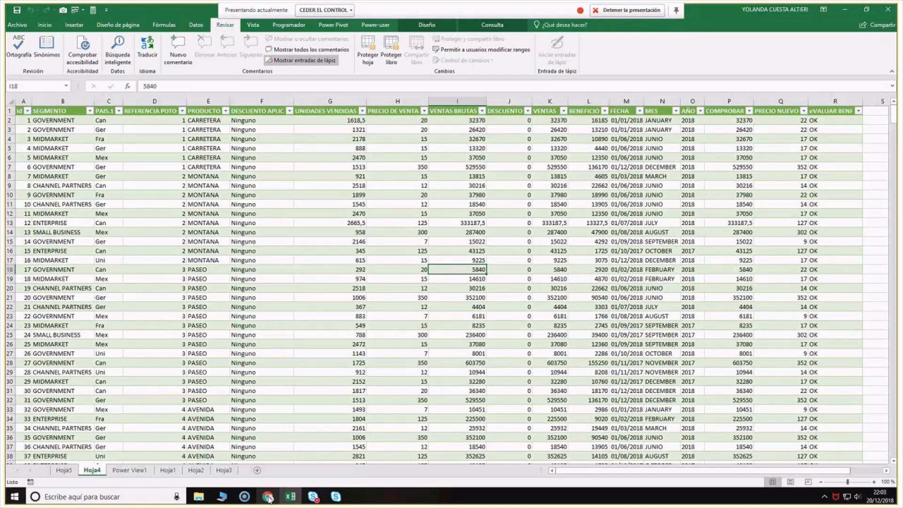
{"action": "left_click", "coordinate": [335, 496]}
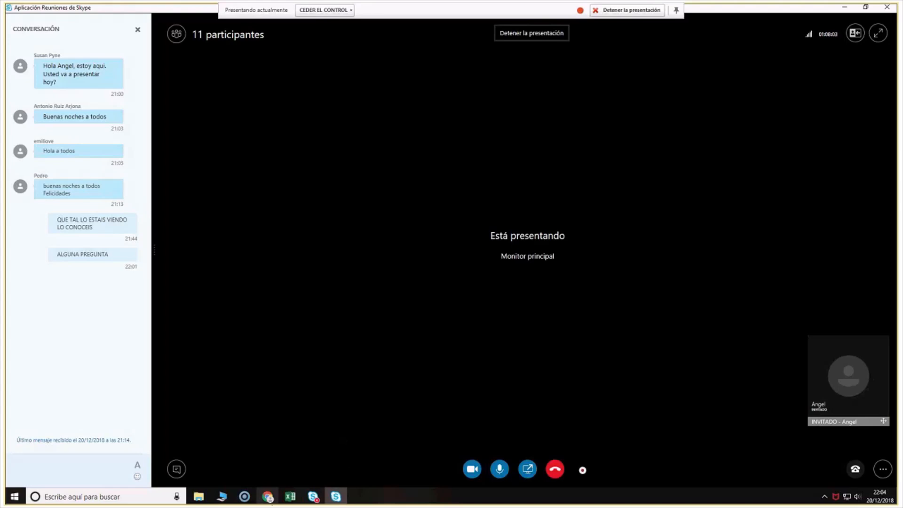
Switch to the Excel sales workbook, view the available COM add-ins in the Excel options and cancel the dialog
{"action": "left_click", "coordinate": [289, 497]}
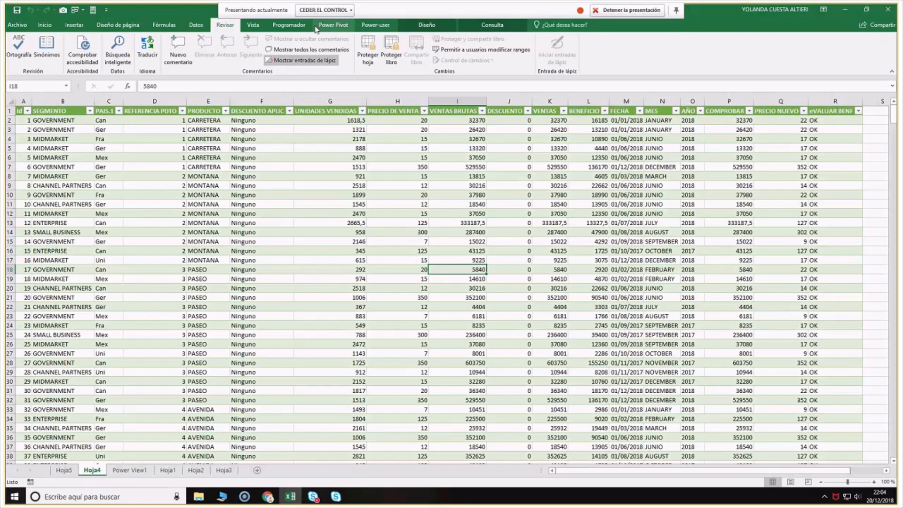
{"action": "left_click", "coordinate": [17, 24]}
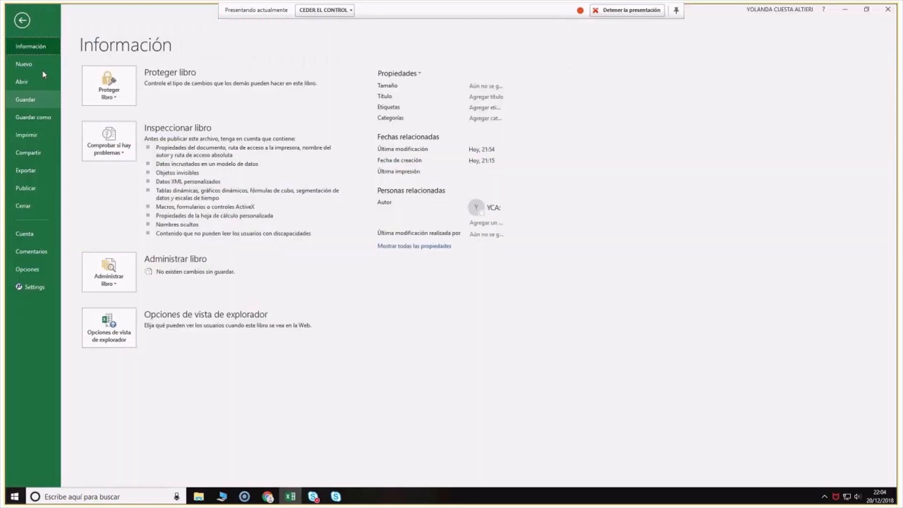
{"action": "left_click", "coordinate": [22, 22]}
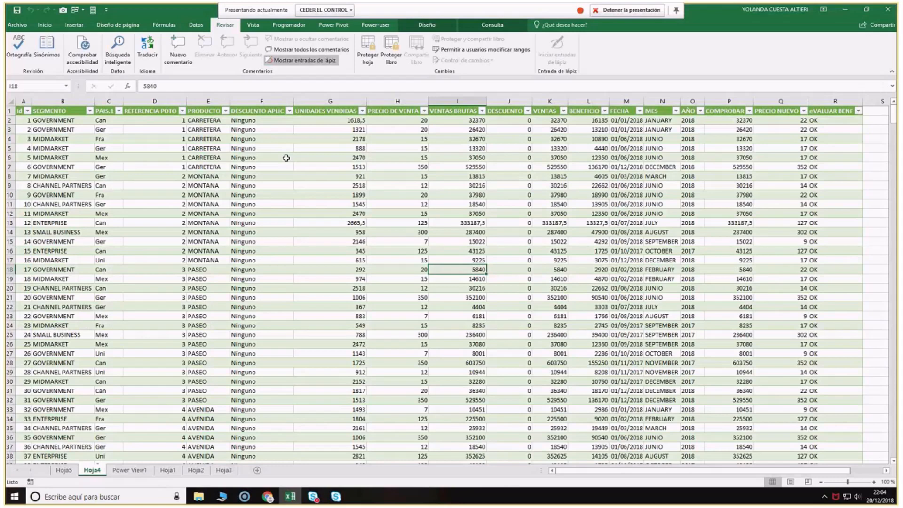
{"action": "left_click", "coordinate": [196, 25]}
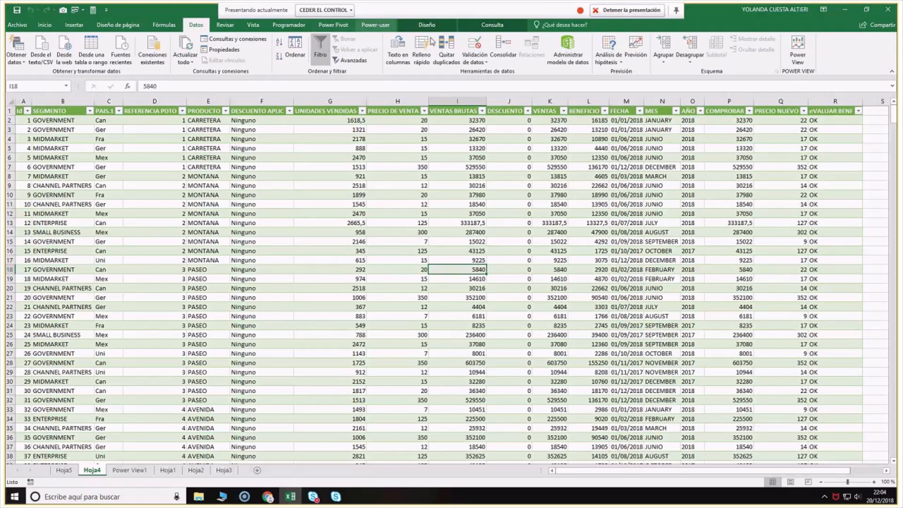
{"action": "left_click", "coordinate": [19, 27]}
{"action": "left_click", "coordinate": [23, 273]}
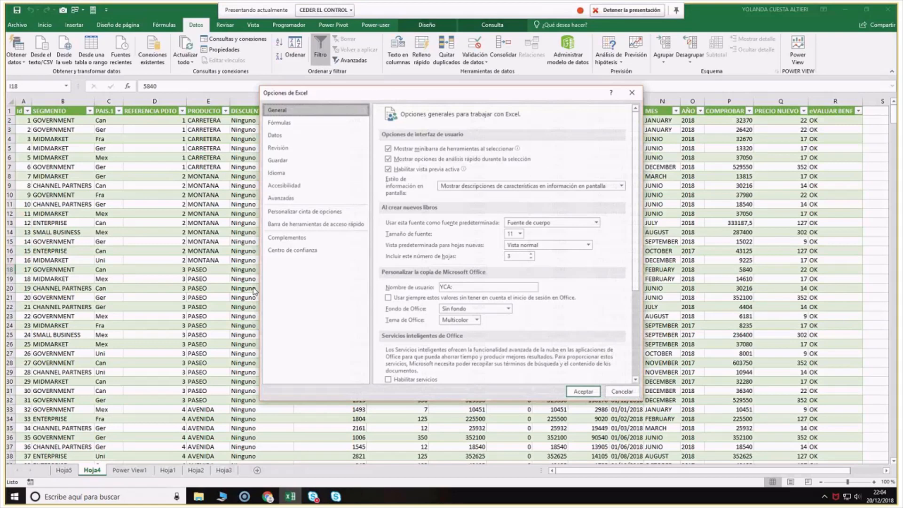
{"action": "left_click", "coordinate": [287, 237]}
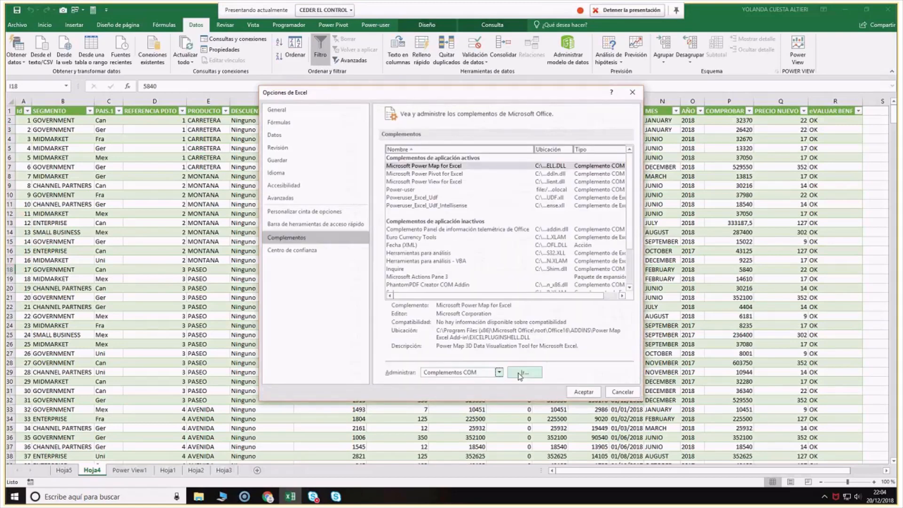
{"action": "left_click", "coordinate": [523, 373]}
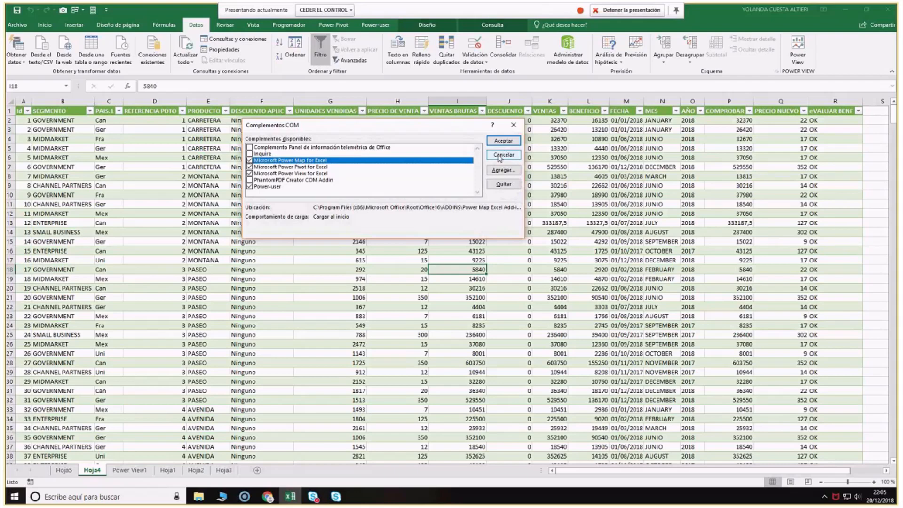
{"action": "left_click", "coordinate": [500, 157]}
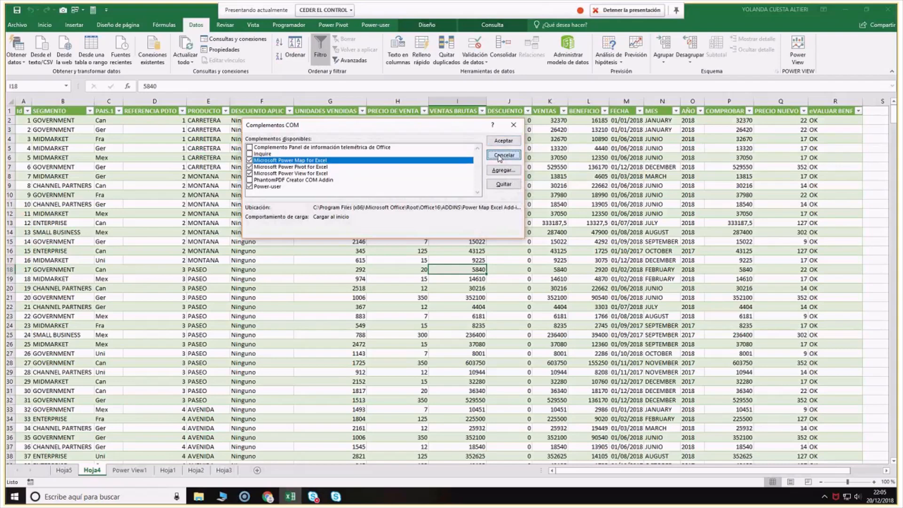
{"action": "left_click", "coordinate": [500, 157]}
{"action": "left_click", "coordinate": [499, 155]}
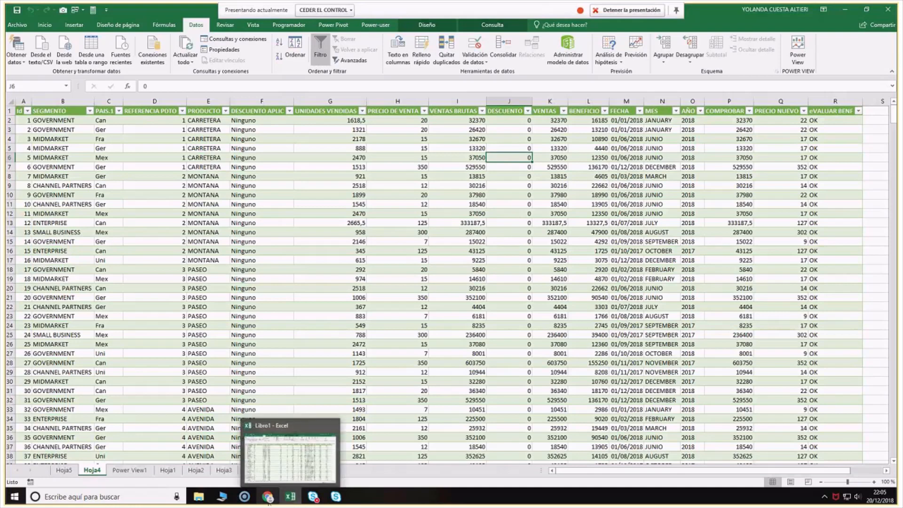
Create a new blank workbook alongside the sales workbook
{"action": "mouse_move", "coordinate": [291, 498]}
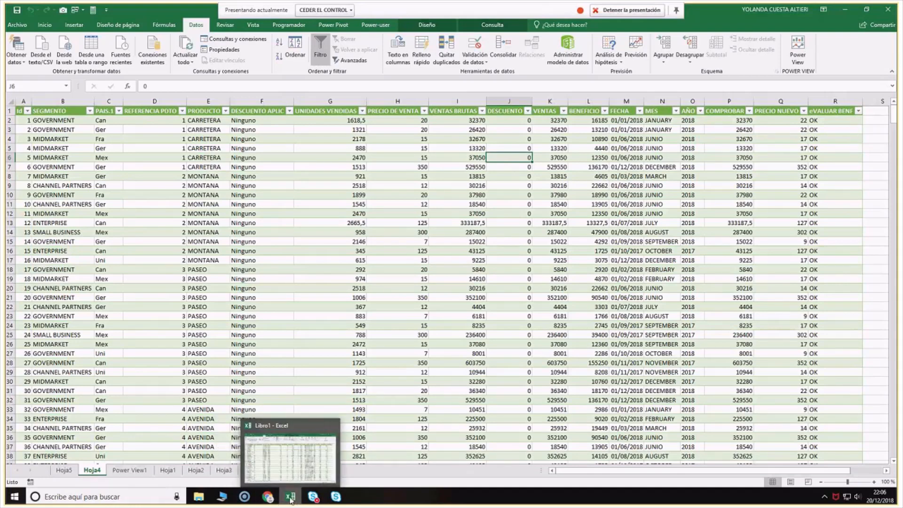
{"action": "left_click", "coordinate": [21, 27]}
{"action": "left_click", "coordinate": [25, 63]}
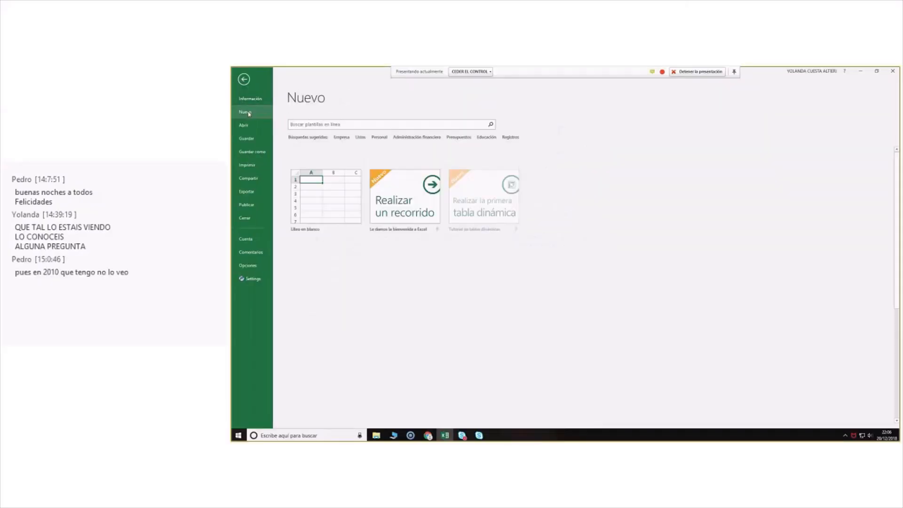
{"action": "left_click", "coordinate": [340, 189]}
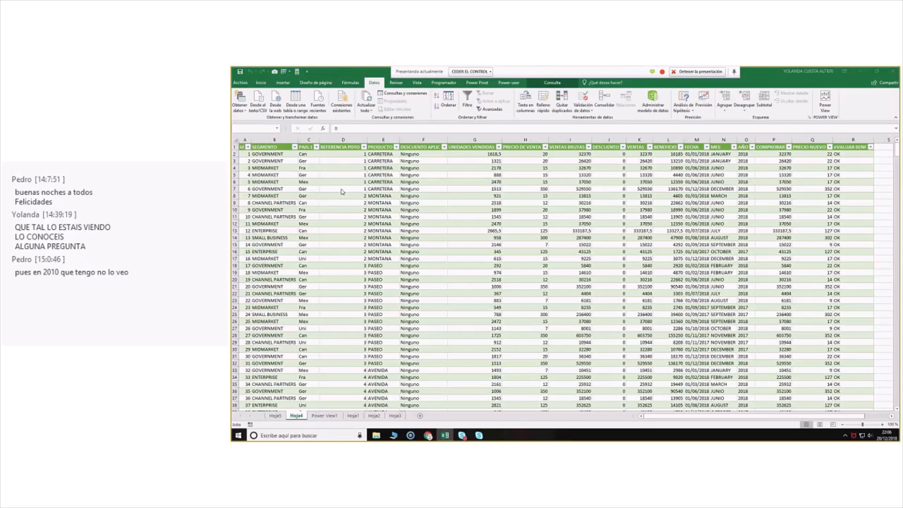
Connect to the Access database ACCESS A EXCEL.accdb and preview its objects from Customers Extended to Inventory on Order
{"action": "left_click", "coordinate": [240, 102]}
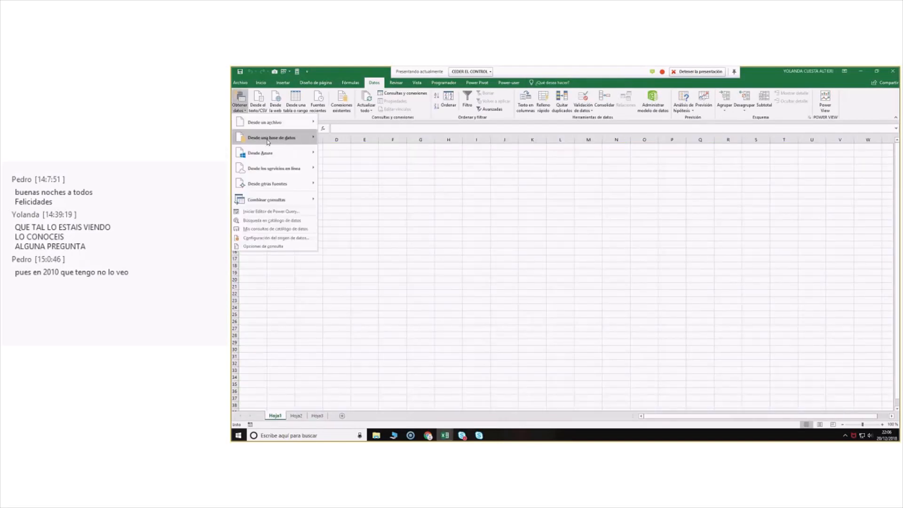
{"action": "left_click", "coordinate": [372, 156]}
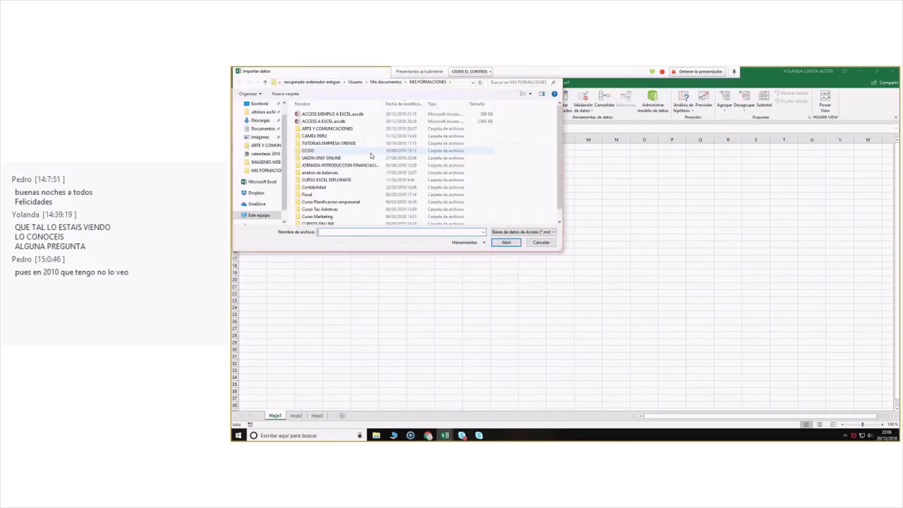
{"action": "double_click", "coordinate": [343, 121]}
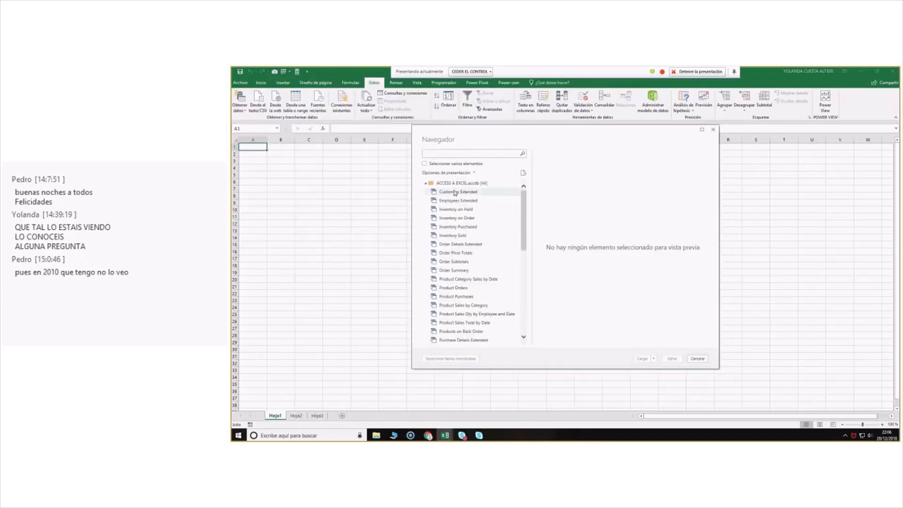
{"action": "left_click", "coordinate": [455, 193]}
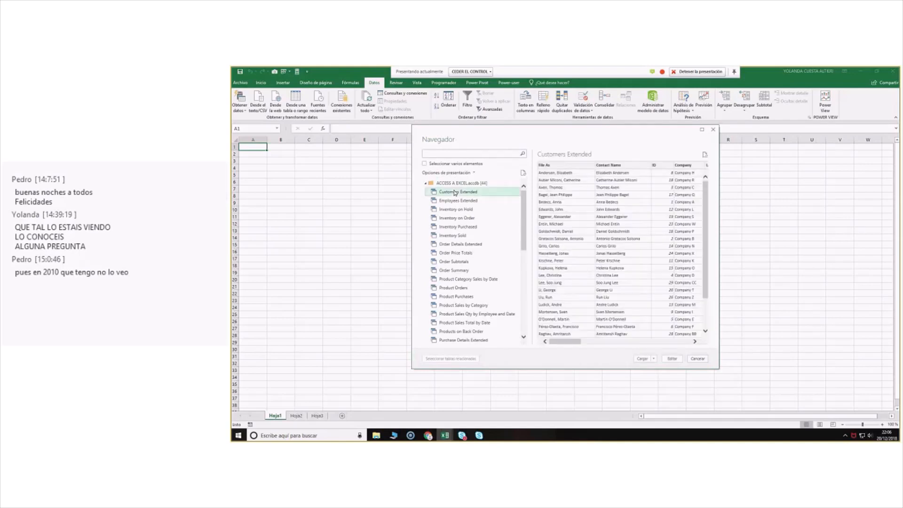
{"action": "left_click", "coordinate": [456, 201]}
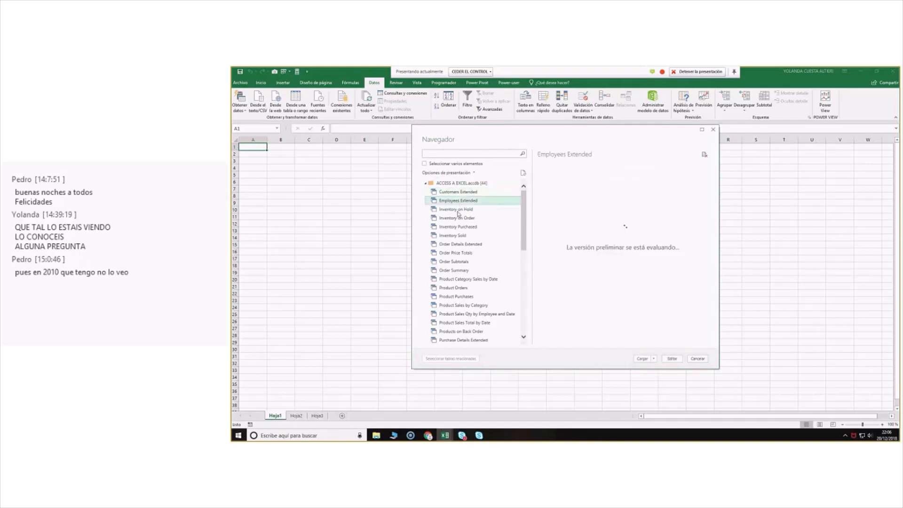
{"action": "left_click", "coordinate": [457, 210]}
{"action": "left_click", "coordinate": [458, 219]}
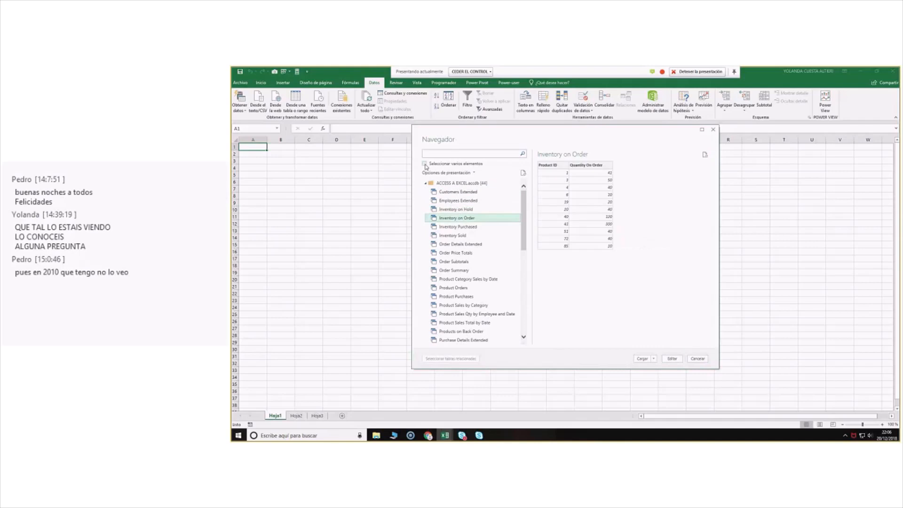
Enable selection of multiple items and load Customers Extended and Order Price Totals from the Access database
{"action": "left_click", "coordinate": [424, 163]}
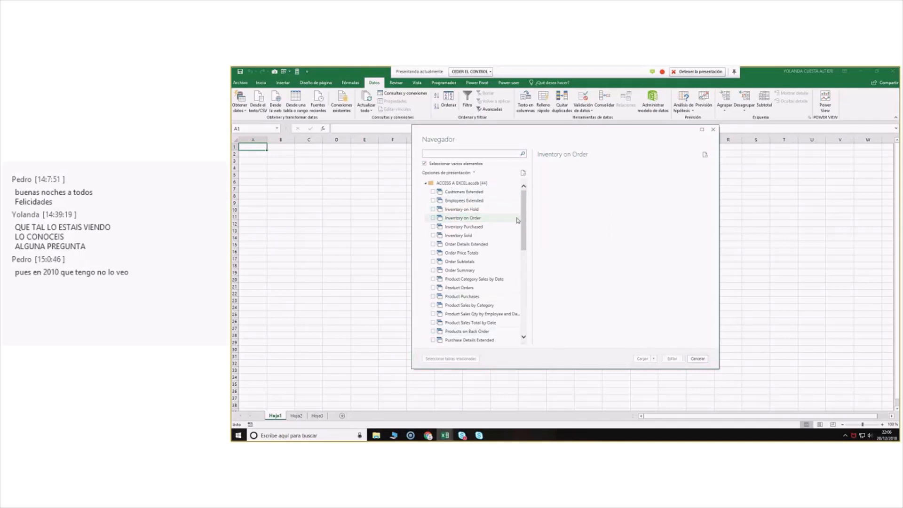
{"action": "mouse_move", "coordinate": [524, 218]}
{"action": "left_mouse_down"}
{"action": "mouse_move", "coordinate": [526, 321]}
{"action": "mouse_move", "coordinate": [526, 212]}
{"action": "left_mouse_up"}
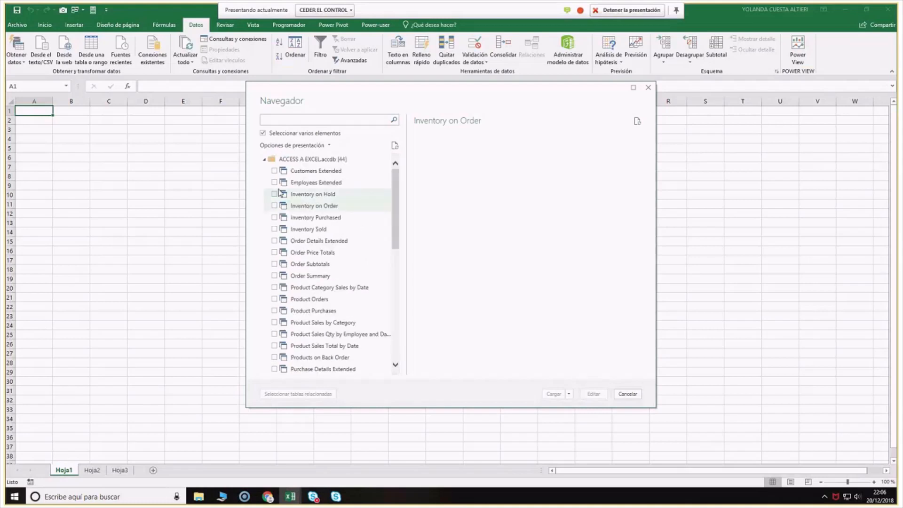
{"action": "left_click", "coordinate": [275, 171]}
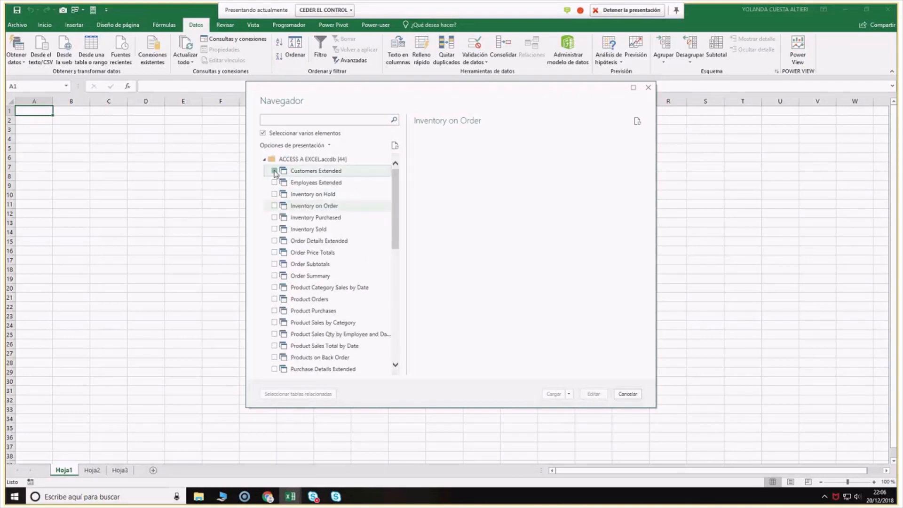
{"action": "left_click", "coordinate": [276, 253]}
{"action": "left_click", "coordinate": [279, 312]}
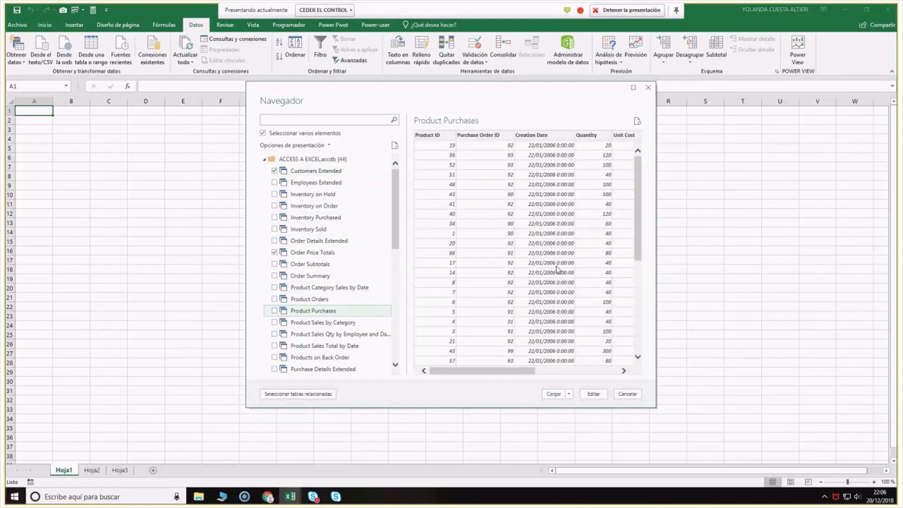
{"action": "left_click", "coordinate": [553, 394]}
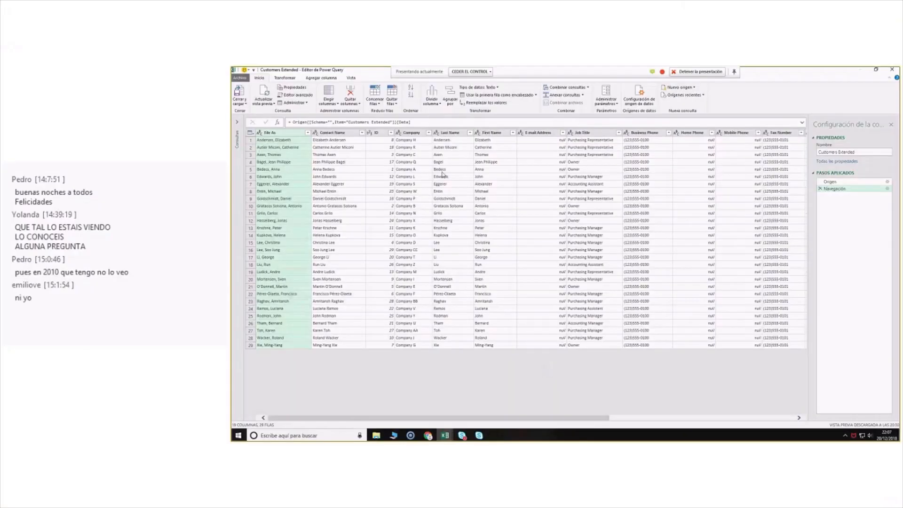
Close the Power Query Editor and minimize both Excel workbooks
{"action": "left_click", "coordinate": [892, 72]}
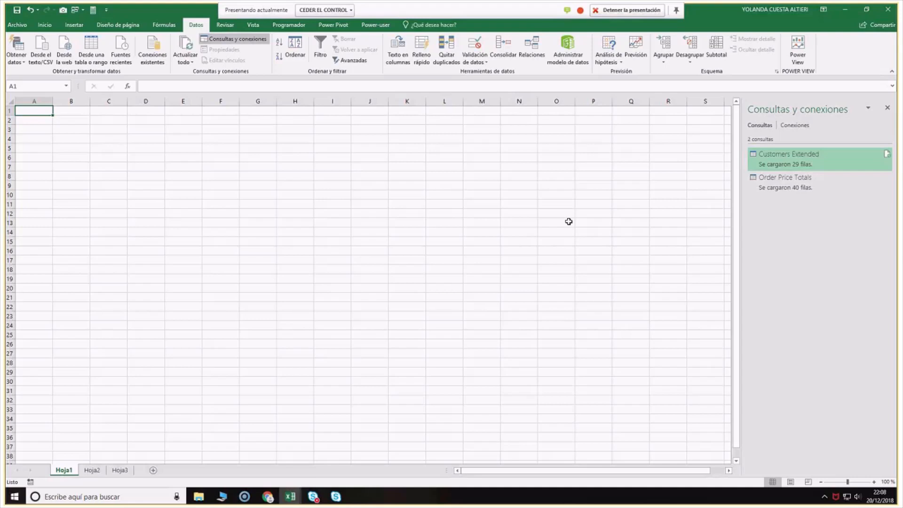
{"action": "left_click", "coordinate": [845, 15]}
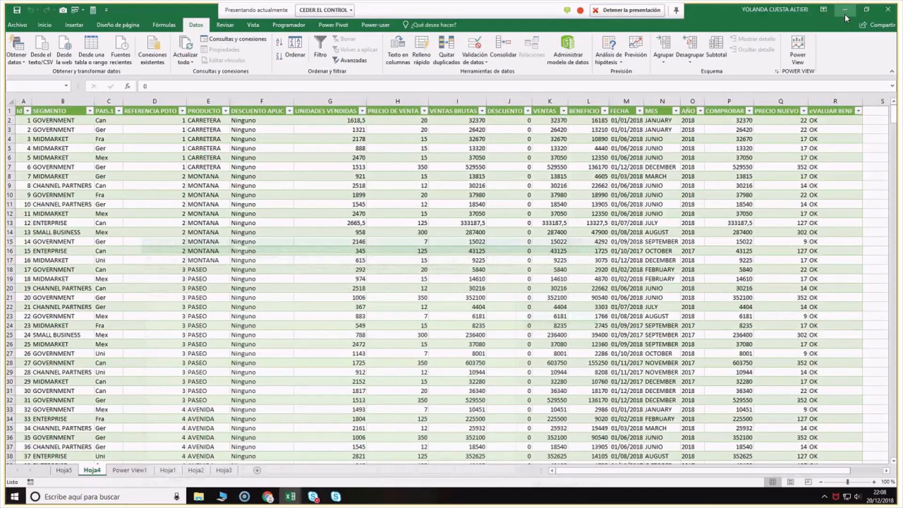
{"action": "left_click", "coordinate": [845, 15]}
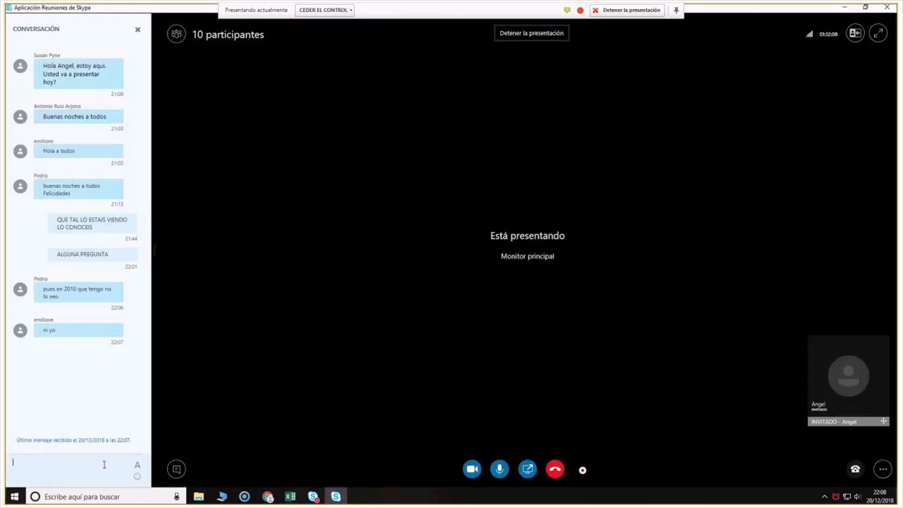
Switch to Chrome and open the "Excel contabilidad y TIC" website, excelcontabilidadytic.com, in the second mail tab
{"action": "left_click", "coordinate": [269, 497]}
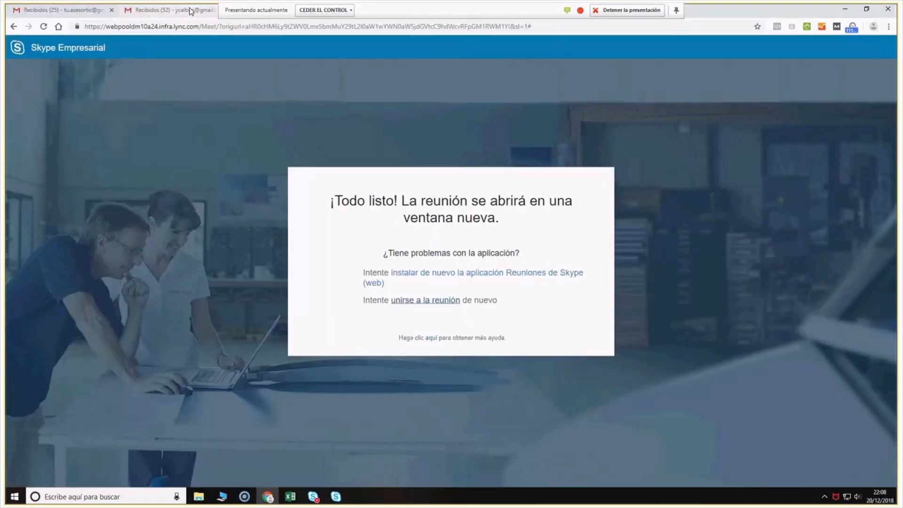
{"action": "left_click", "coordinate": [191, 10]}
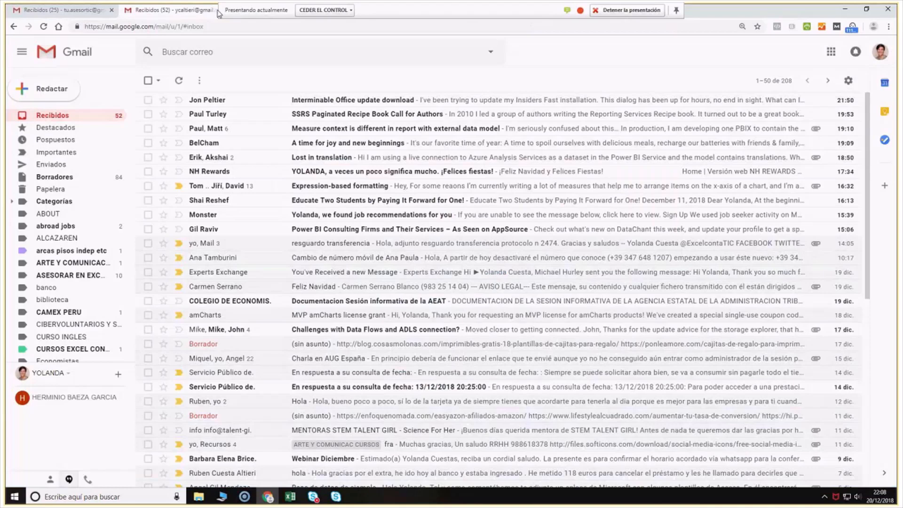
{"action": "left_click", "coordinate": [155, 27]}
{"action": "type", "text": "EXCEL CONTA"}
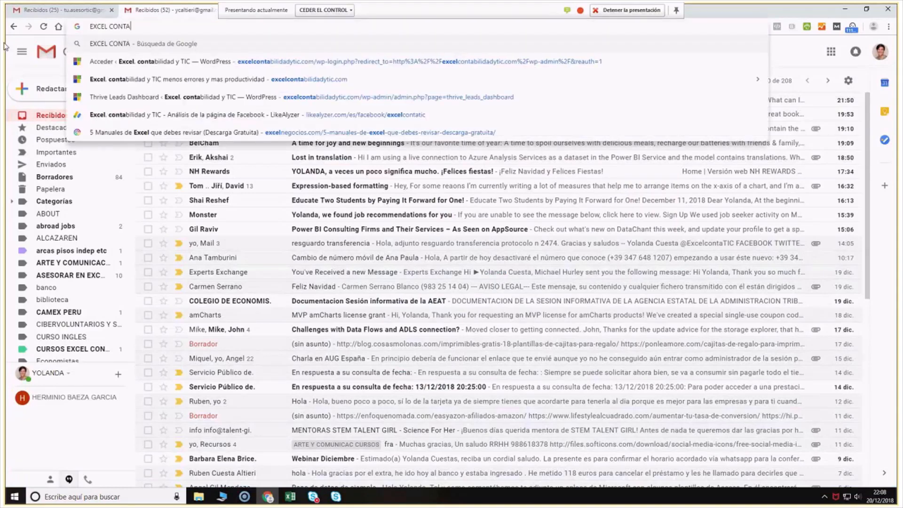
{"action": "type", "text": "BILIDAD Y T"}
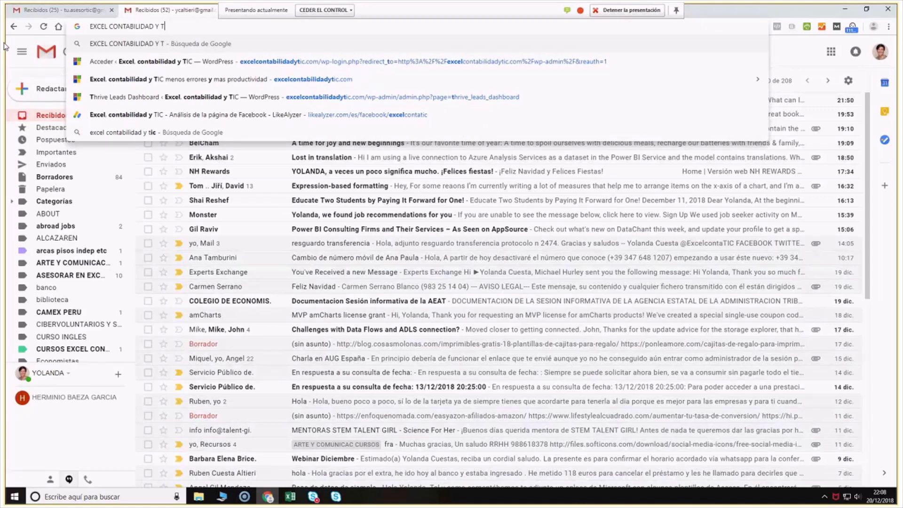
{"action": "type", "text": "IC"}
{"action": "key", "text": "Return"}
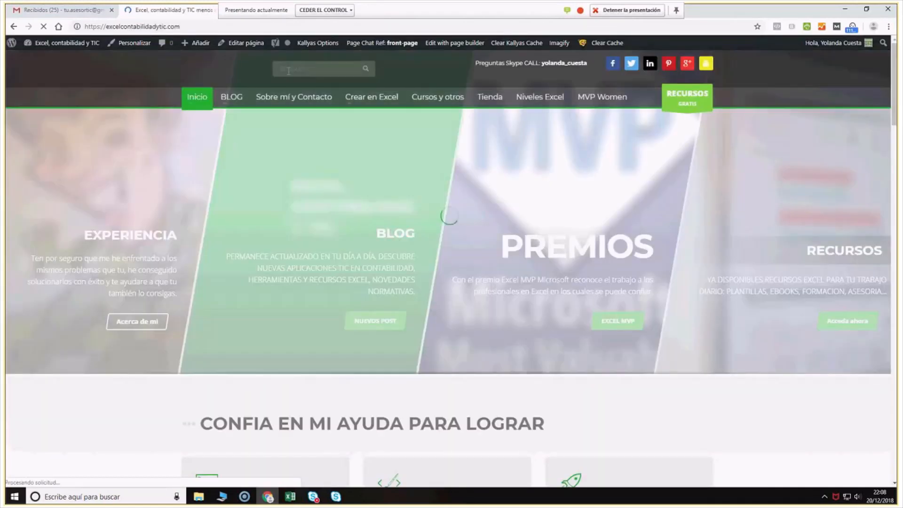
Search the website for "MAPAS" and open the article "Power Maps en Excel Introducción"
{"action": "type", "text": "MAPAS"}
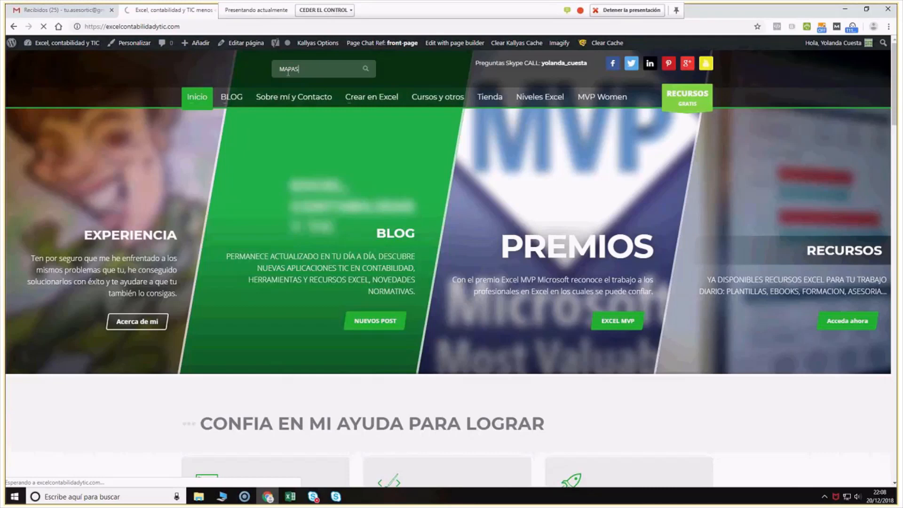
{"action": "scroll", "coordinate": [338, 180], "scroll_direction": "down", "scroll_amount": 1}
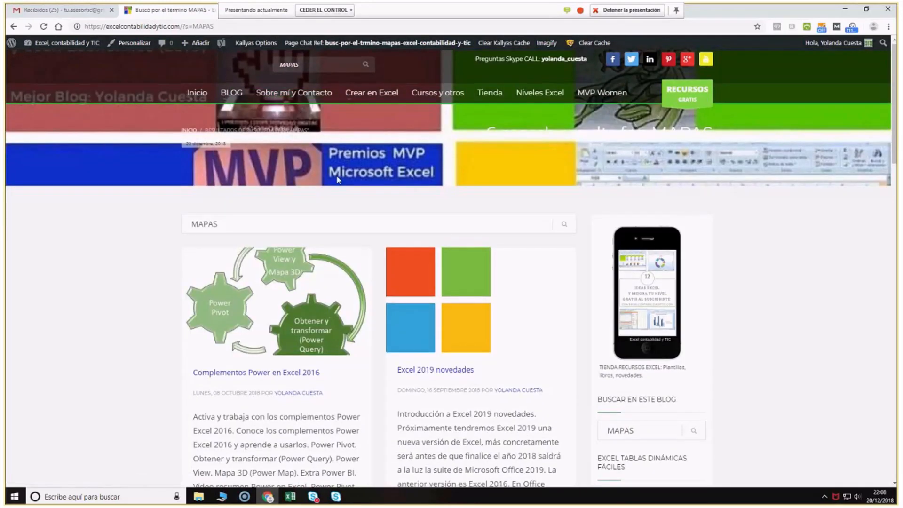
{"action": "scroll", "coordinate": [338, 180], "scroll_direction": "down", "scroll_amount": 3}
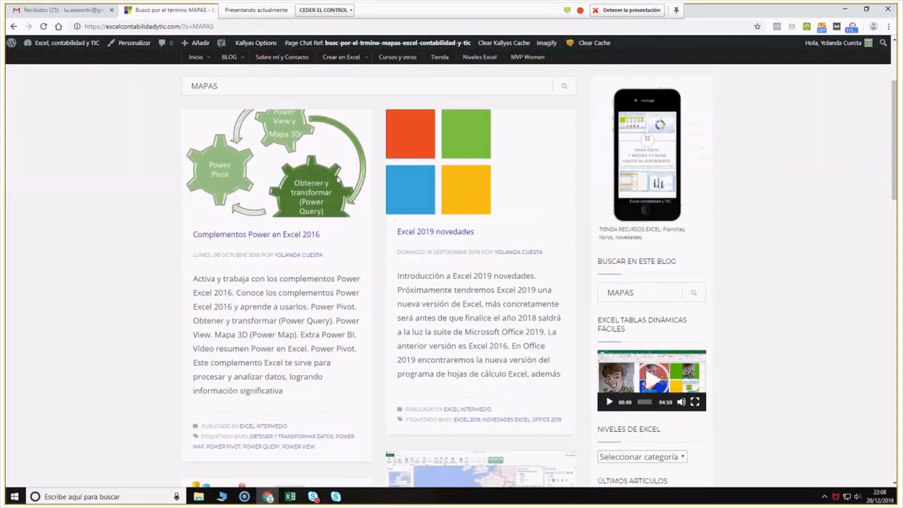
{"action": "scroll", "coordinate": [337, 176], "scroll_direction": "down", "scroll_amount": 5}
{"action": "scroll", "coordinate": [374, 214], "scroll_direction": "down", "scroll_amount": 1}
{"action": "left_click", "coordinate": [456, 320]}
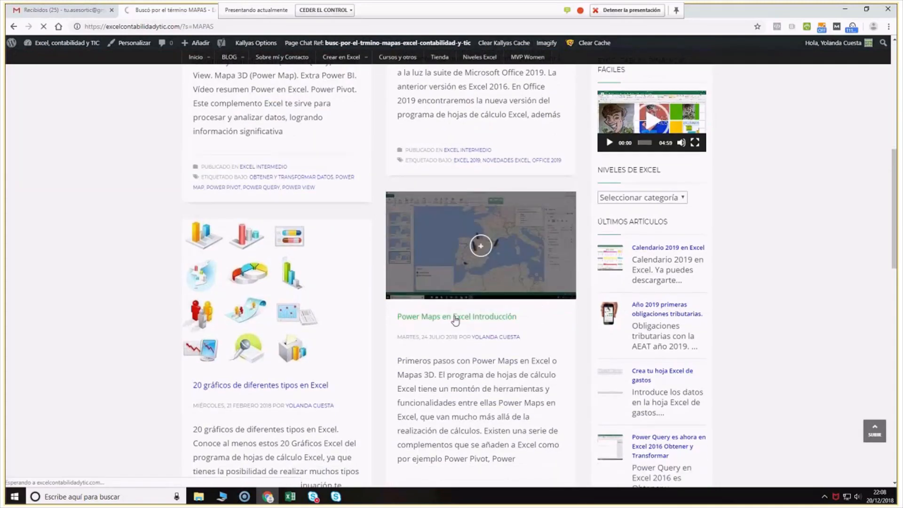
Play the Mapas 3D result video in the Power Maps article full screen, pause it and exit full screen
{"action": "scroll", "coordinate": [456, 321], "scroll_direction": "down", "scroll_amount": 1}
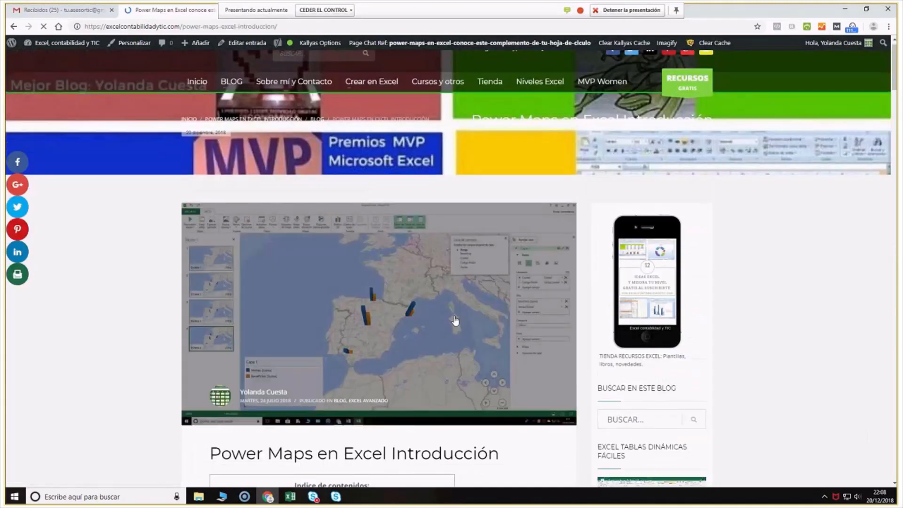
{"action": "scroll", "coordinate": [456, 321], "scroll_direction": "down", "scroll_amount": 10}
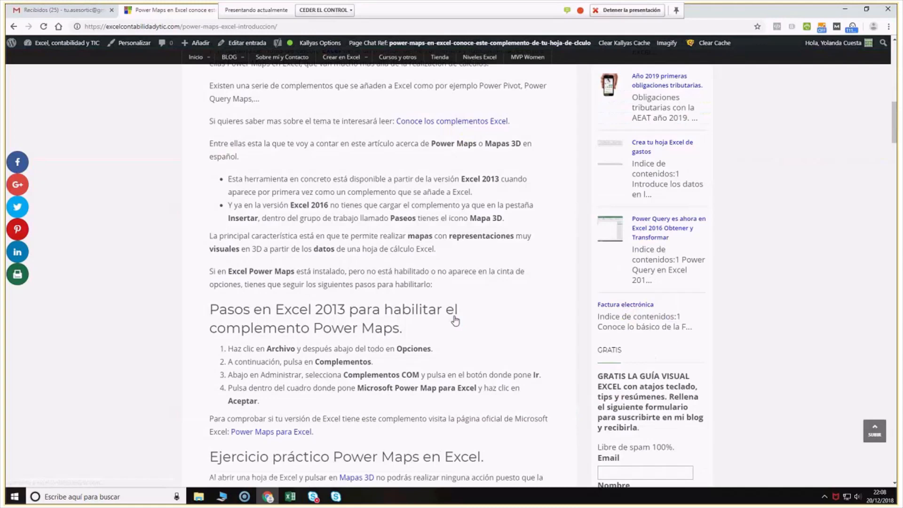
{"action": "scroll", "coordinate": [455, 321], "scroll_direction": "down", "scroll_amount": 10}
{"action": "scroll", "coordinate": [381, 302], "scroll_direction": "down", "scroll_amount": 10}
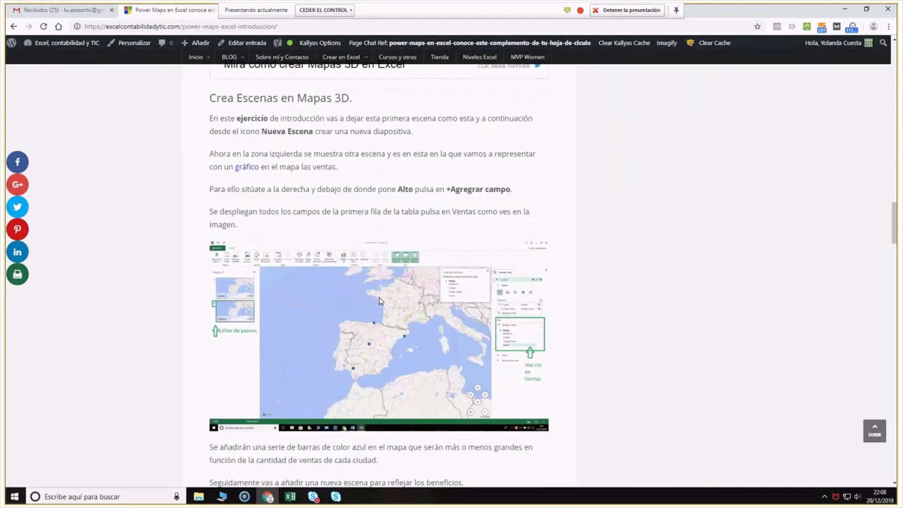
{"action": "scroll", "coordinate": [381, 301], "scroll_direction": "down", "scroll_amount": 10}
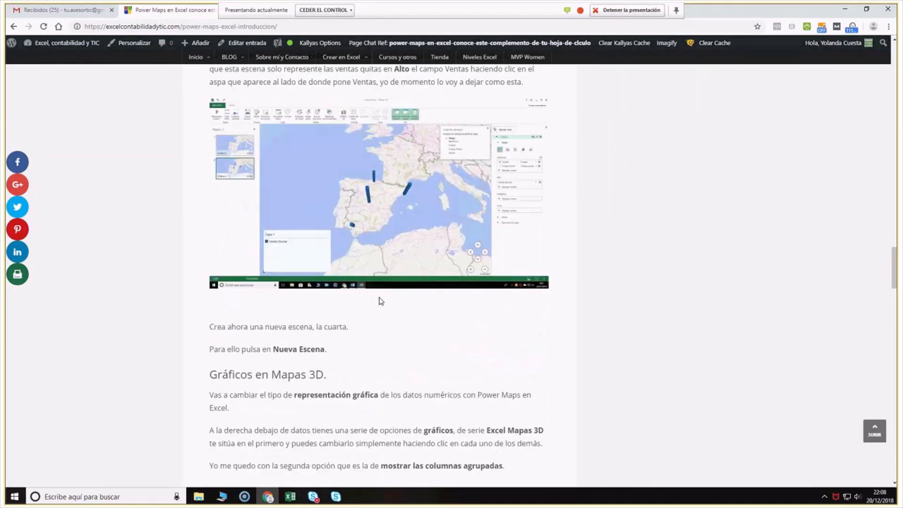
{"action": "scroll", "coordinate": [379, 300], "scroll_direction": "down", "scroll_amount": 10}
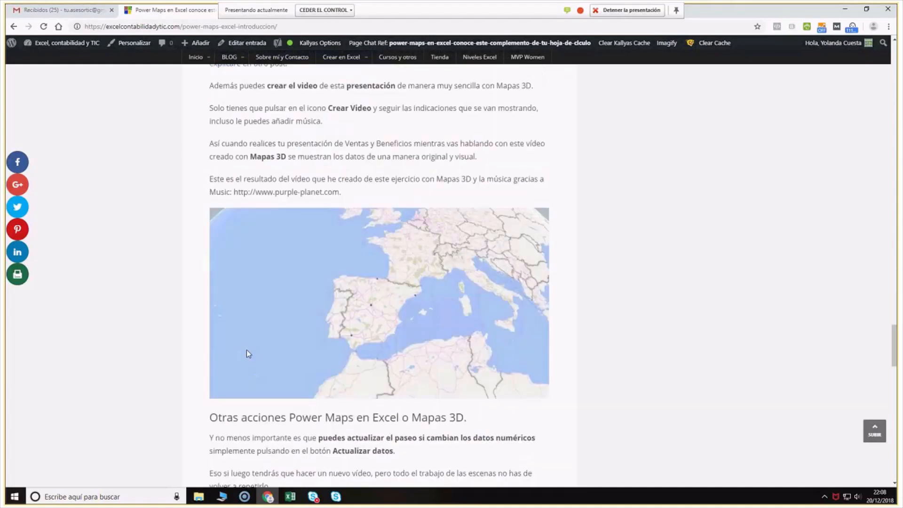
{"action": "left_click", "coordinate": [248, 353]}
{"action": "left_click", "coordinate": [537, 389]}
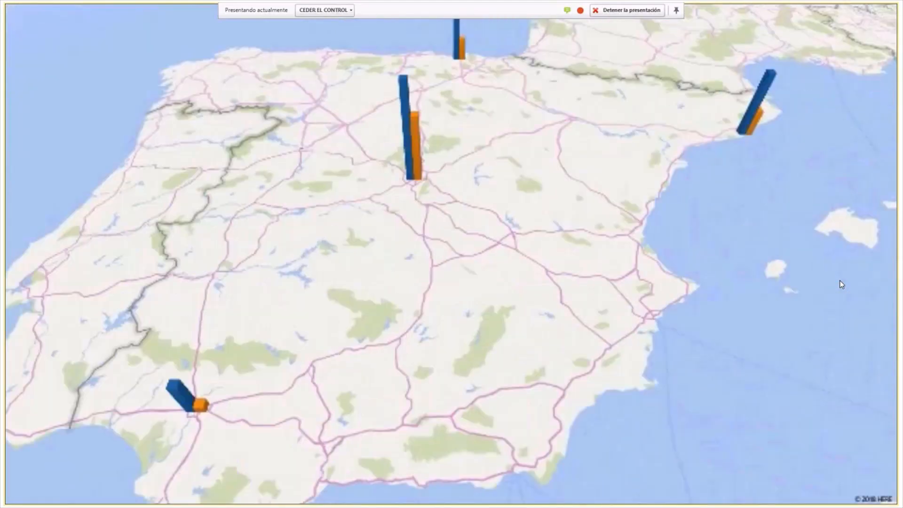
{"action": "left_click", "coordinate": [842, 285]}
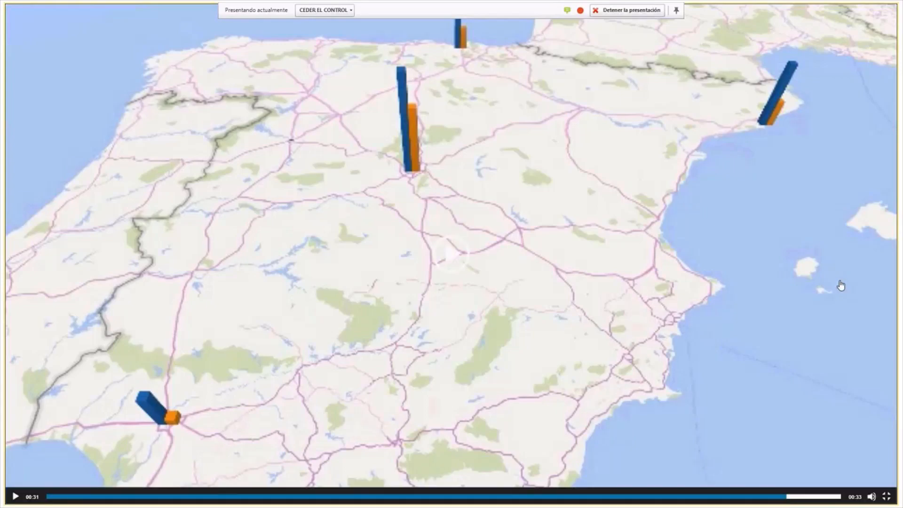
{"action": "key", "text": "Escape"}
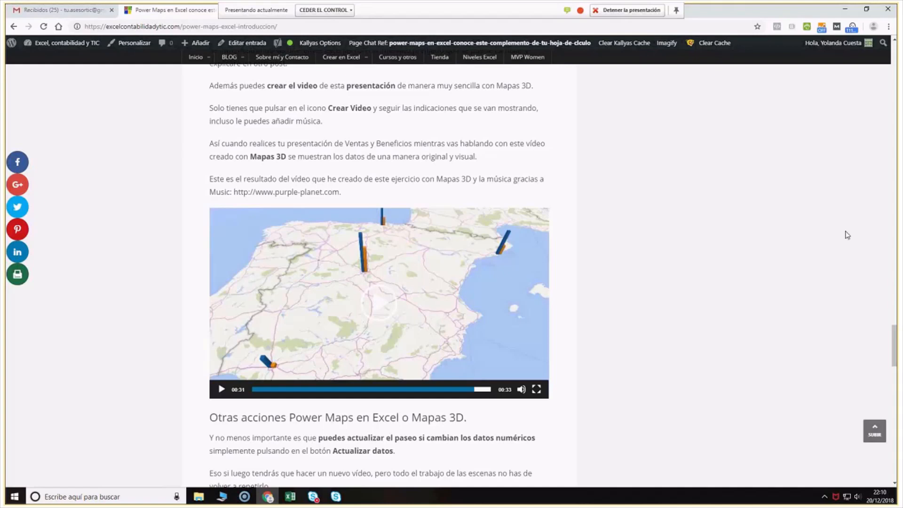
Review the Power Maps article from the result video back up to the section "Primeros pasos con Power Maps en Excel o Mapas 3D"
{"action": "scroll", "coordinate": [566, 182], "scroll_direction": "up", "scroll_amount": 1}
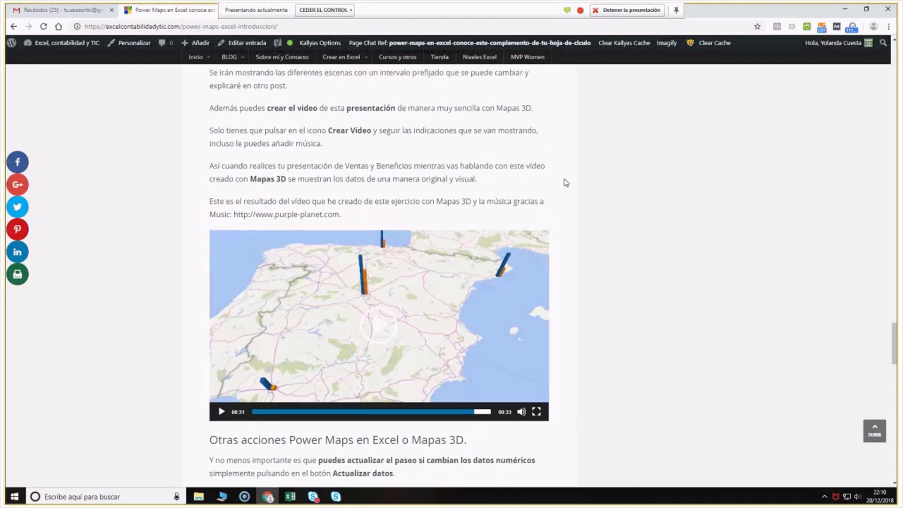
{"action": "scroll", "coordinate": [566, 183], "scroll_direction": "up", "scroll_amount": 10}
{"action": "scroll", "coordinate": [566, 183], "scroll_direction": "up", "scroll_amount": 10}
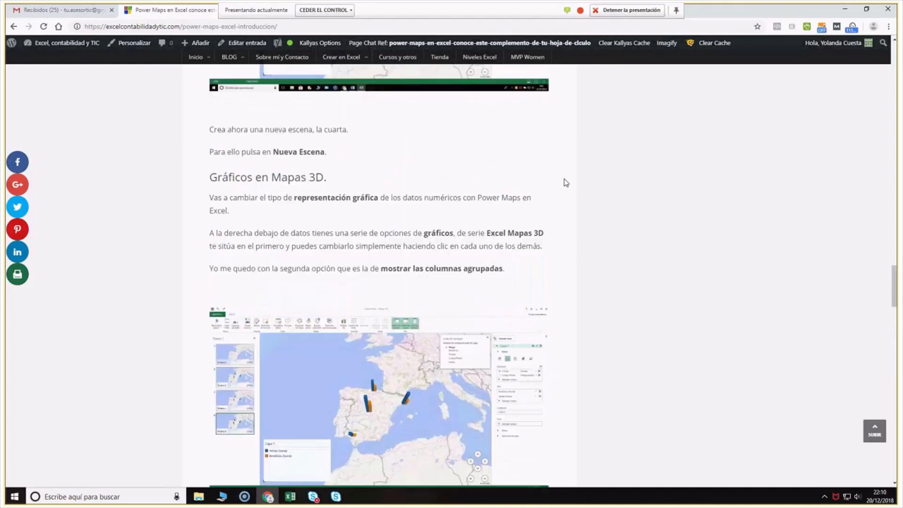
{"action": "scroll", "coordinate": [566, 183], "scroll_direction": "up", "scroll_amount": 13}
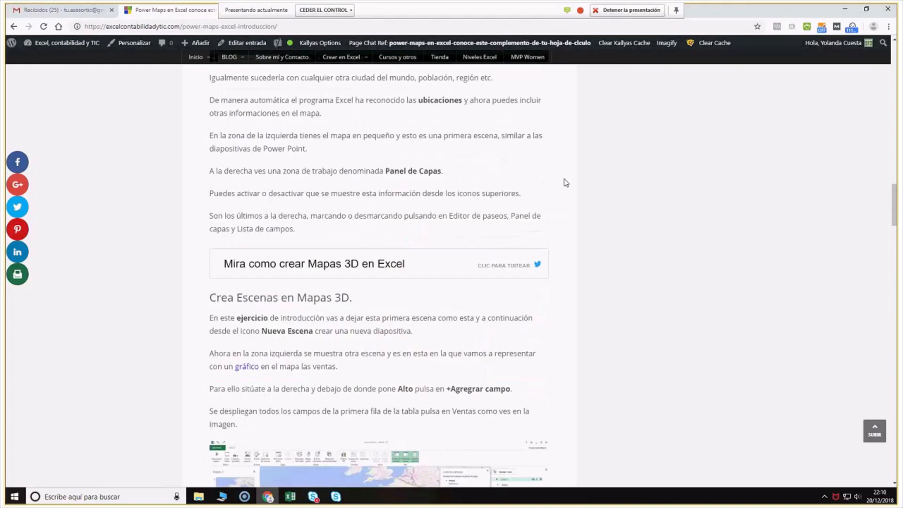
{"action": "scroll", "coordinate": [566, 182], "scroll_direction": "up", "scroll_amount": 5}
{"action": "scroll", "coordinate": [566, 182], "scroll_direction": "up", "scroll_amount": 8}
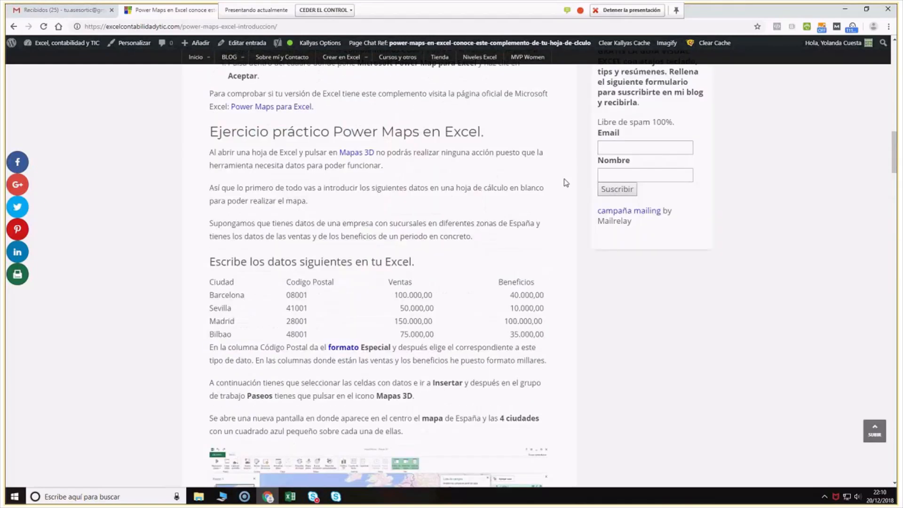
{"action": "scroll", "coordinate": [566, 183], "scroll_direction": "up", "scroll_amount": 2}
{"action": "scroll", "coordinate": [566, 183], "scroll_direction": "up", "scroll_amount": 7}
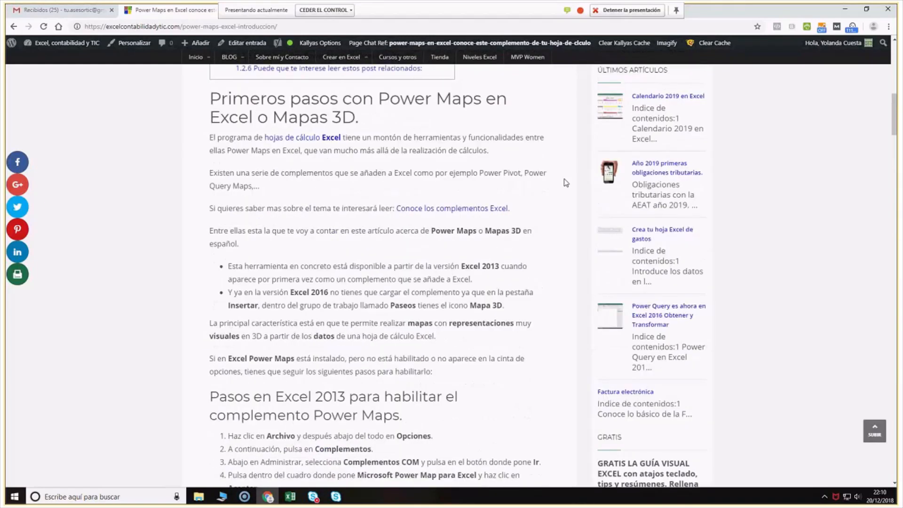
{"action": "scroll", "coordinate": [566, 182], "scroll_direction": "up", "scroll_amount": 2}
{"action": "scroll", "coordinate": [528, 193], "scroll_direction": "down", "scroll_amount": 2}
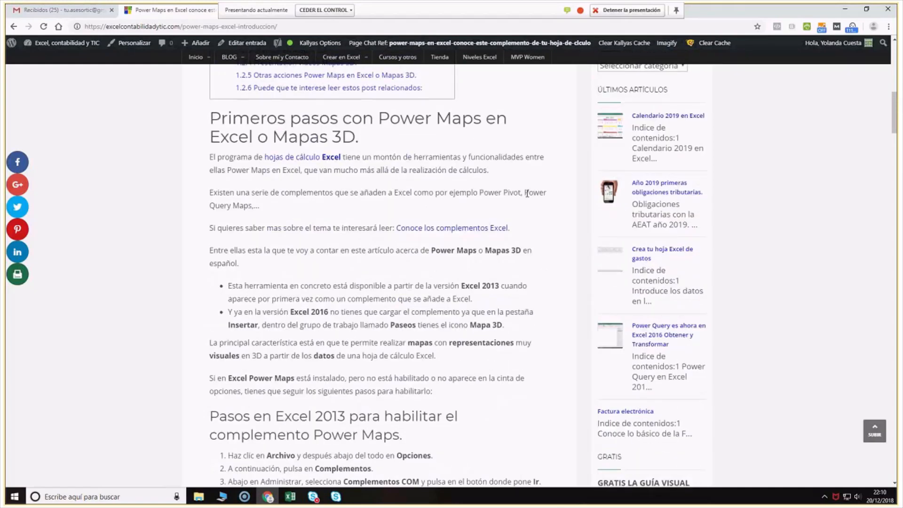
Minimize the browser to return to the Skype meeting and show the participant list together with the conversation
{"action": "left_click", "coordinate": [846, 9]}
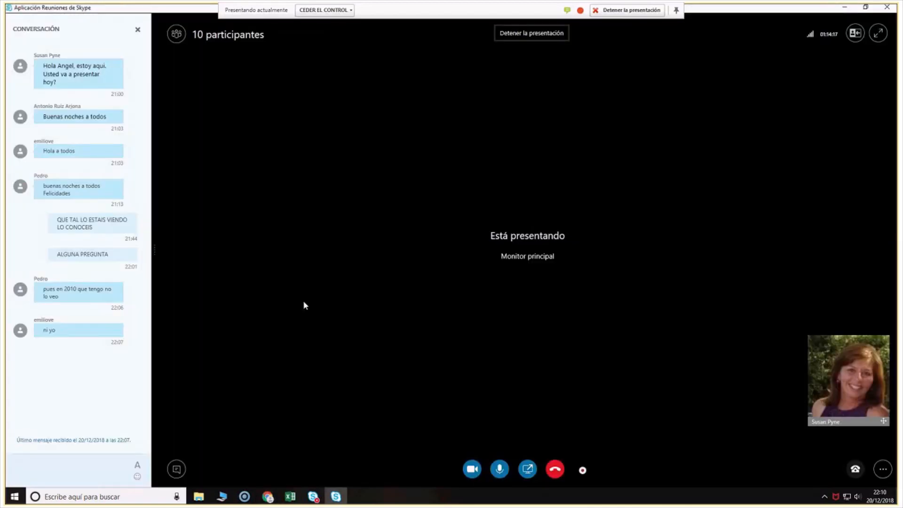
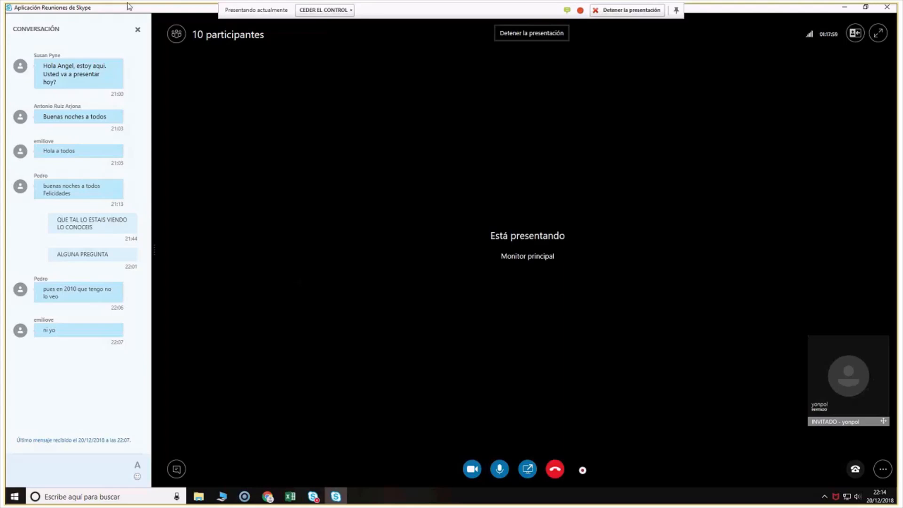
{"action": "left_click", "coordinate": [141, 32]}
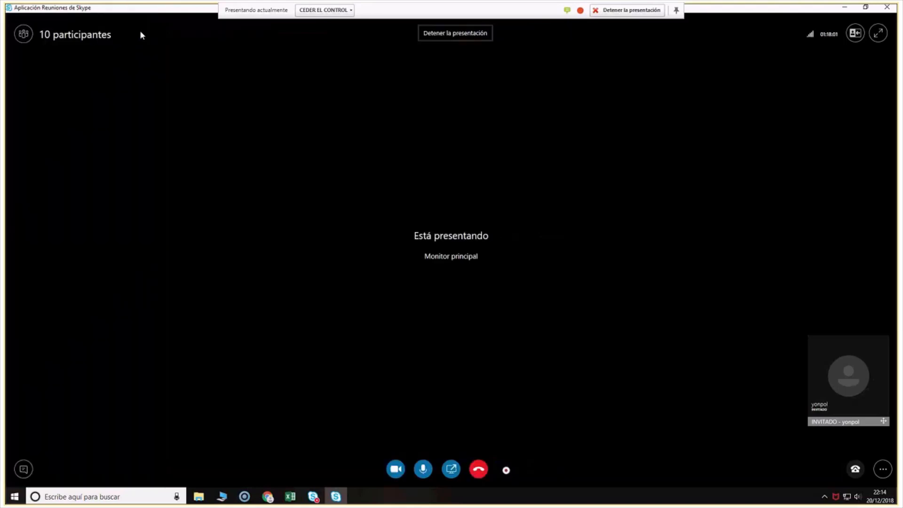
{"action": "left_click", "coordinate": [24, 34]}
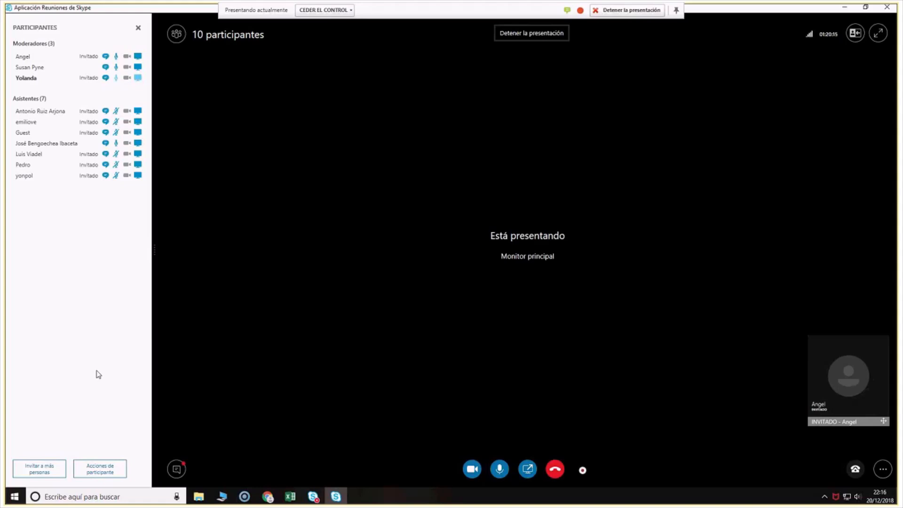
{"action": "left_click", "coordinate": [170, 468]}
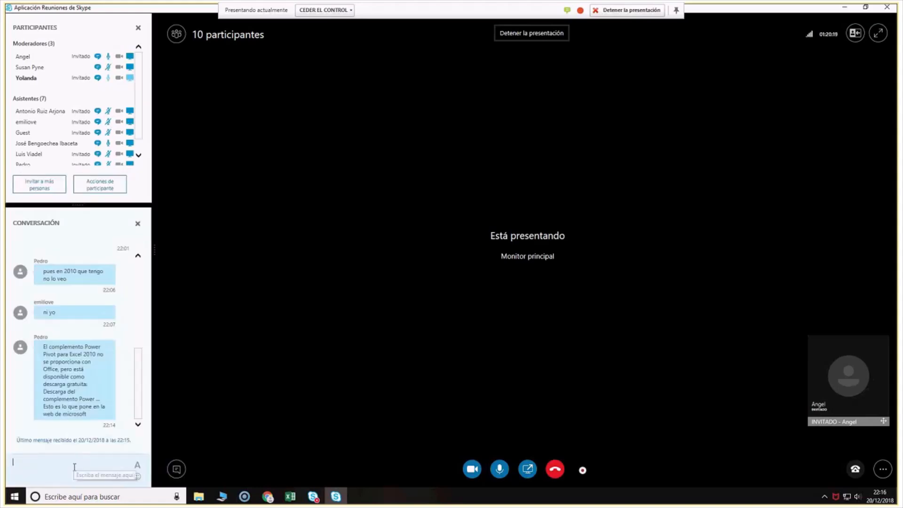